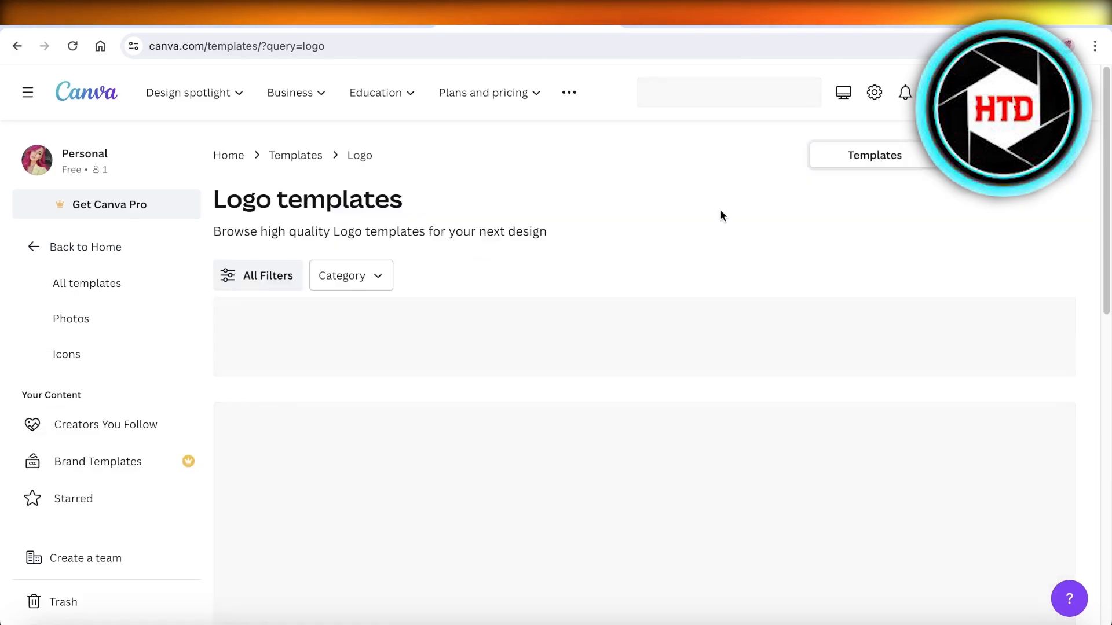
- Scroll up and down through the logo template results
scroll(721, 210, "down", 6)
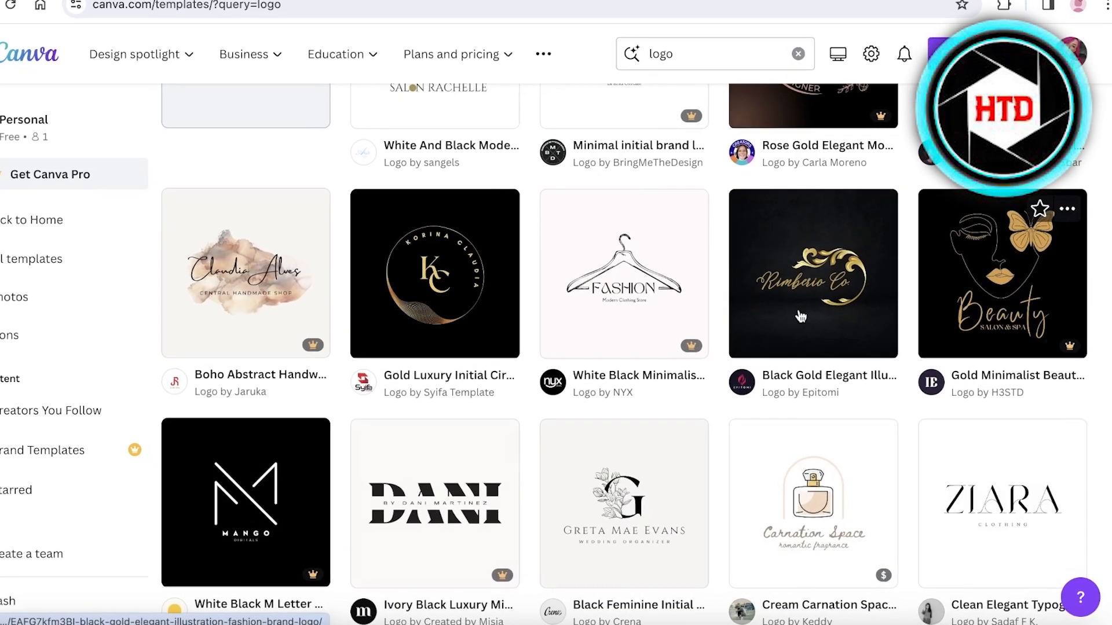
scroll(499, 261, "up", 1)
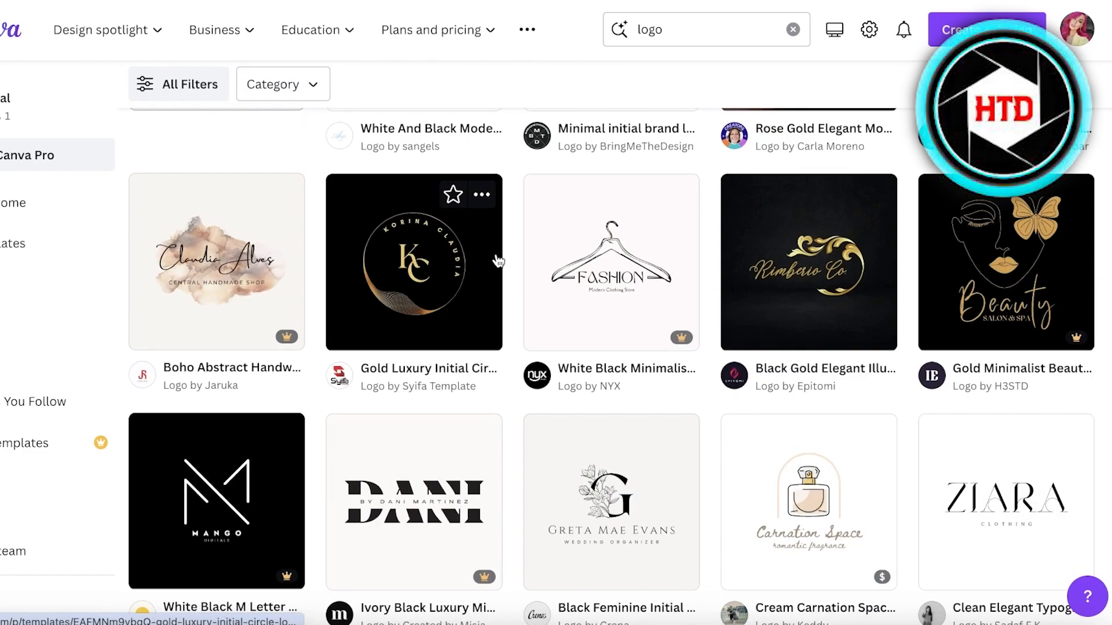
scroll(499, 261, "down", 4)
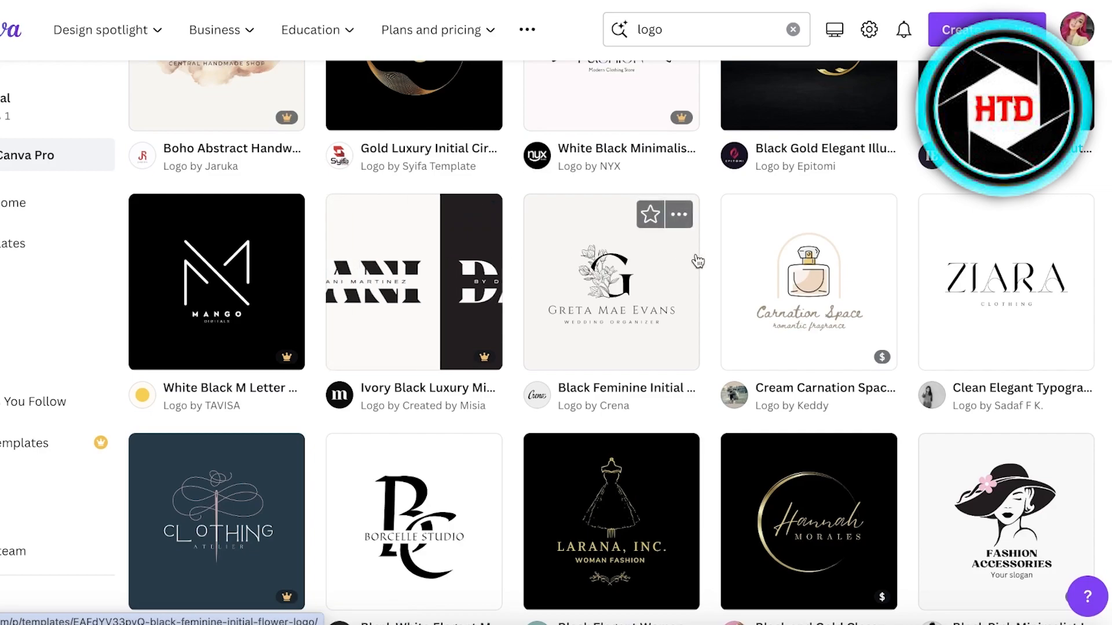
scroll(695, 262, "down", 1)
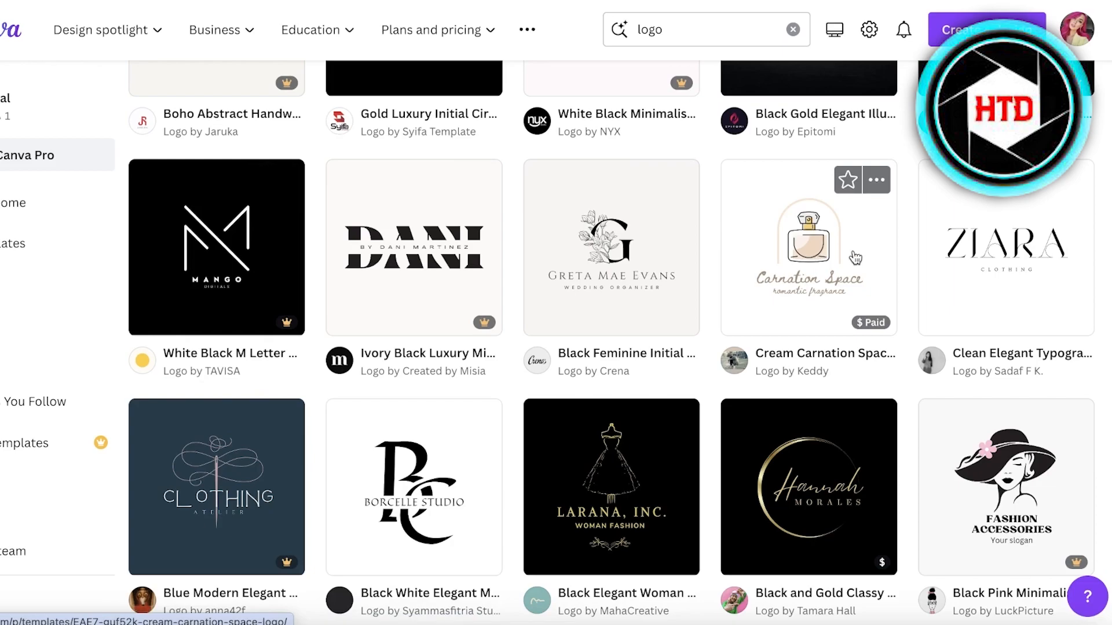
scroll(500, 288, "down", 3)
scroll(500, 288, "down", 4)
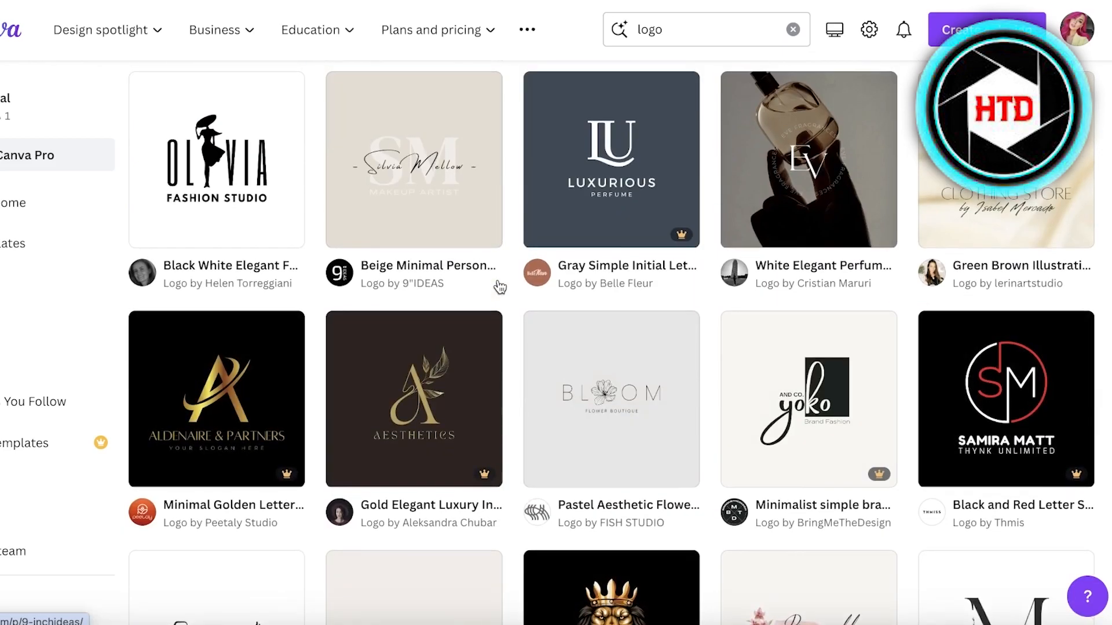
scroll(500, 288, "up", 6)
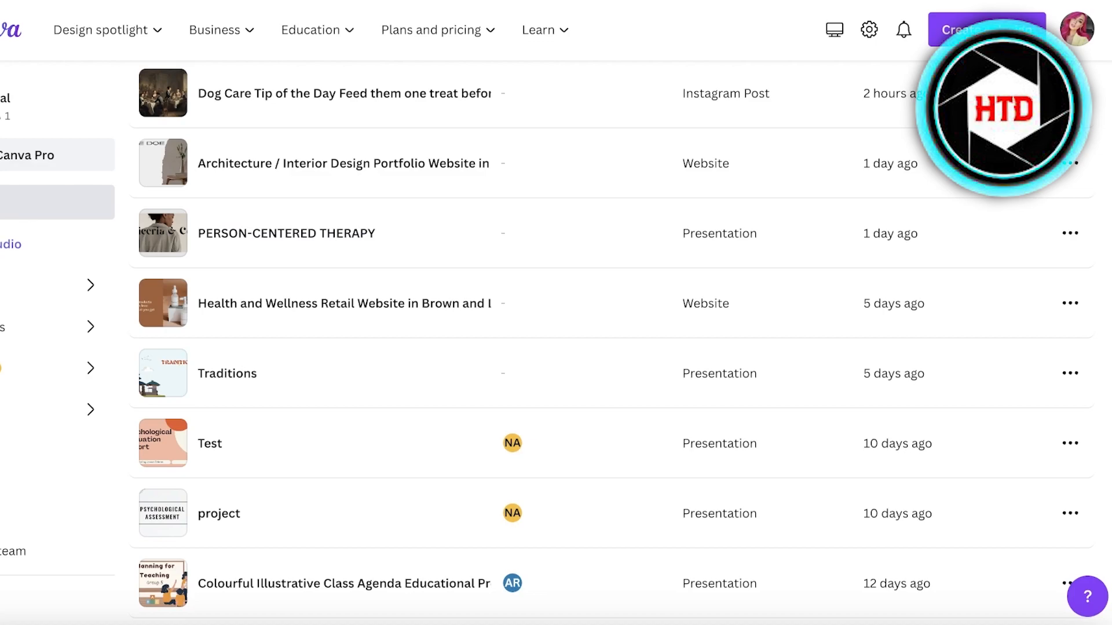
- Open the Logo templates gallery and pick the Greta Mae Evans floral template
left_click(77, 204)
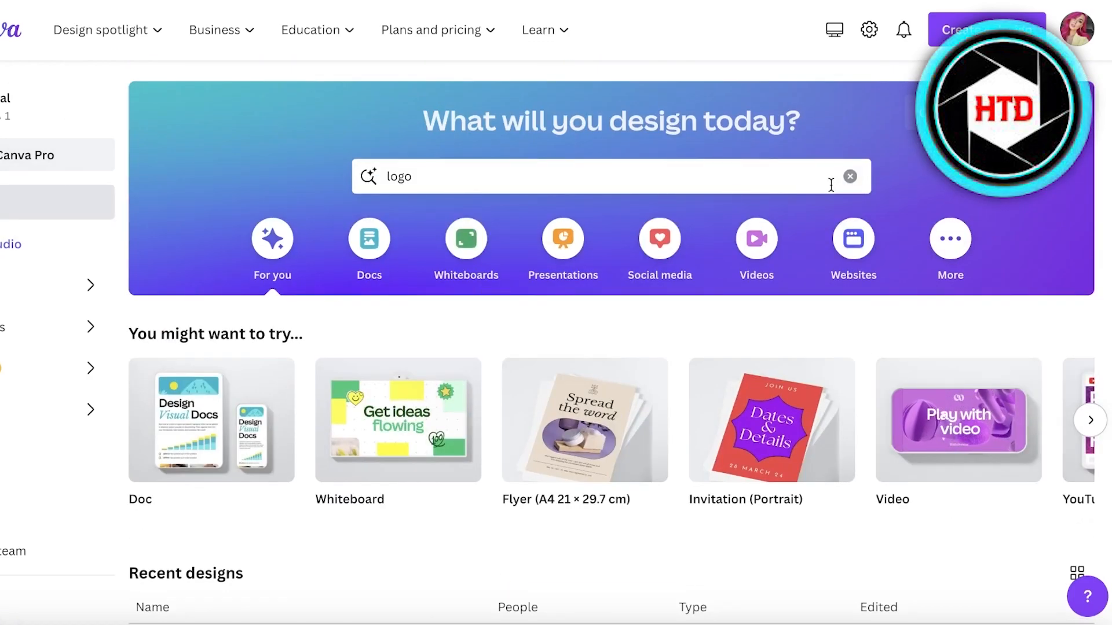
left_click(538, 179)
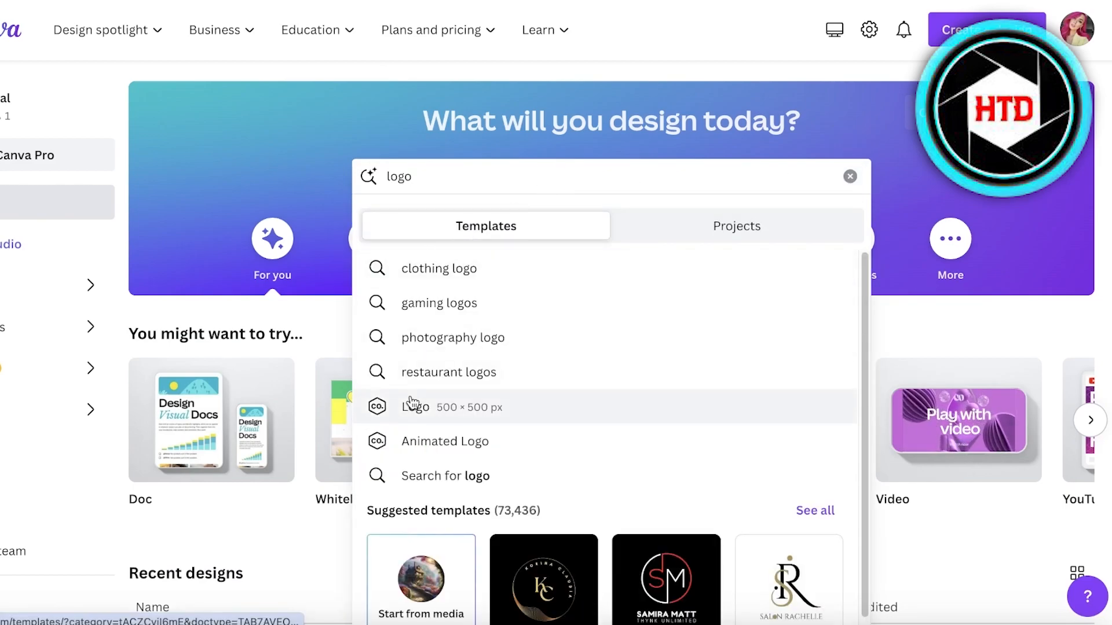
left_click(429, 406)
scroll(489, 185, "down", 14)
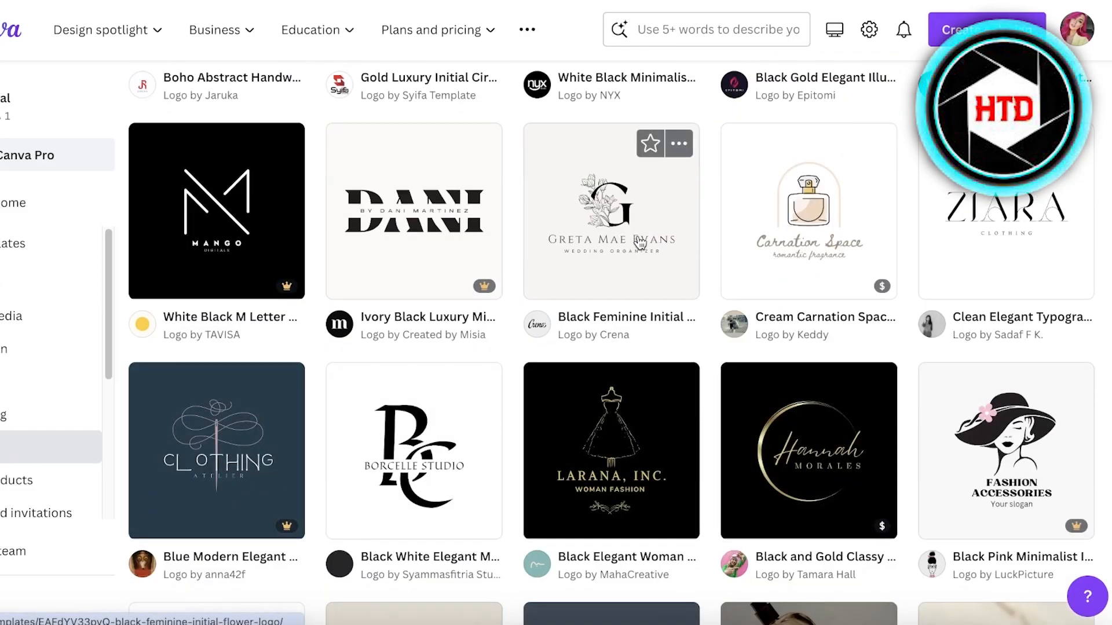
left_click(584, 245)
- Start customising the template and move the big G initial up and right
left_click(785, 208)
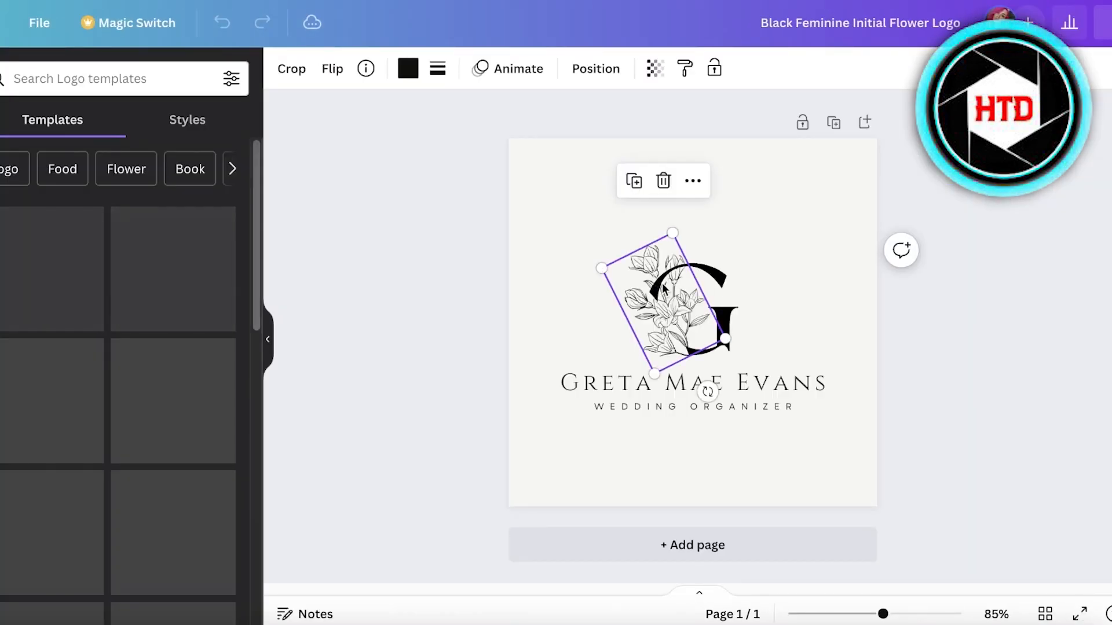
left_click(721, 279)
left_click_drag(809, 285, 859, 279)
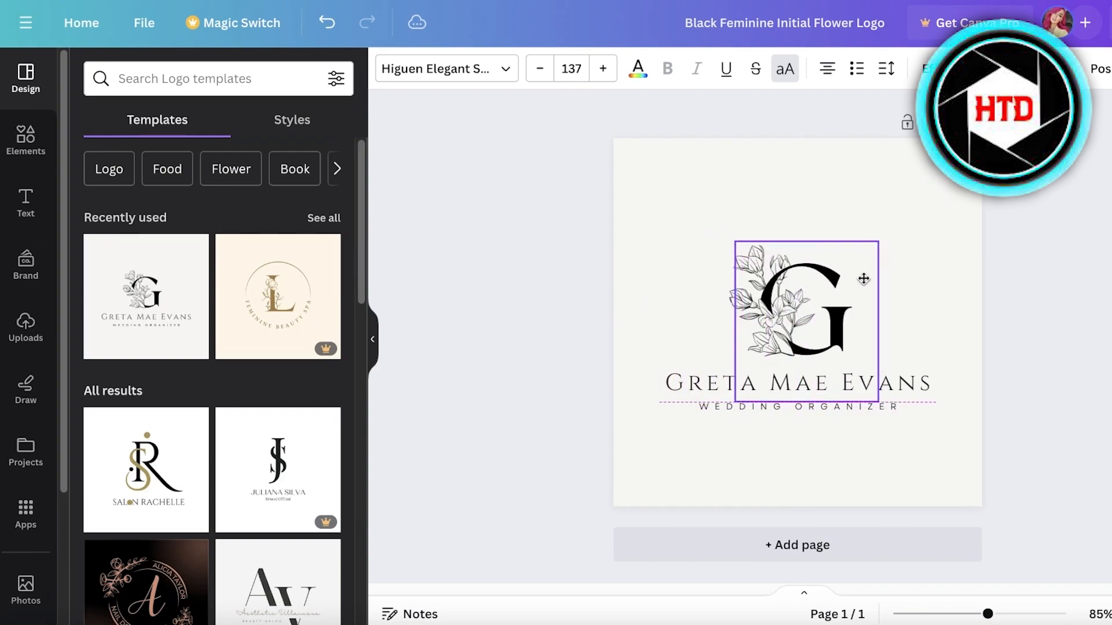
left_click(1087, 216)
left_click(806, 279)
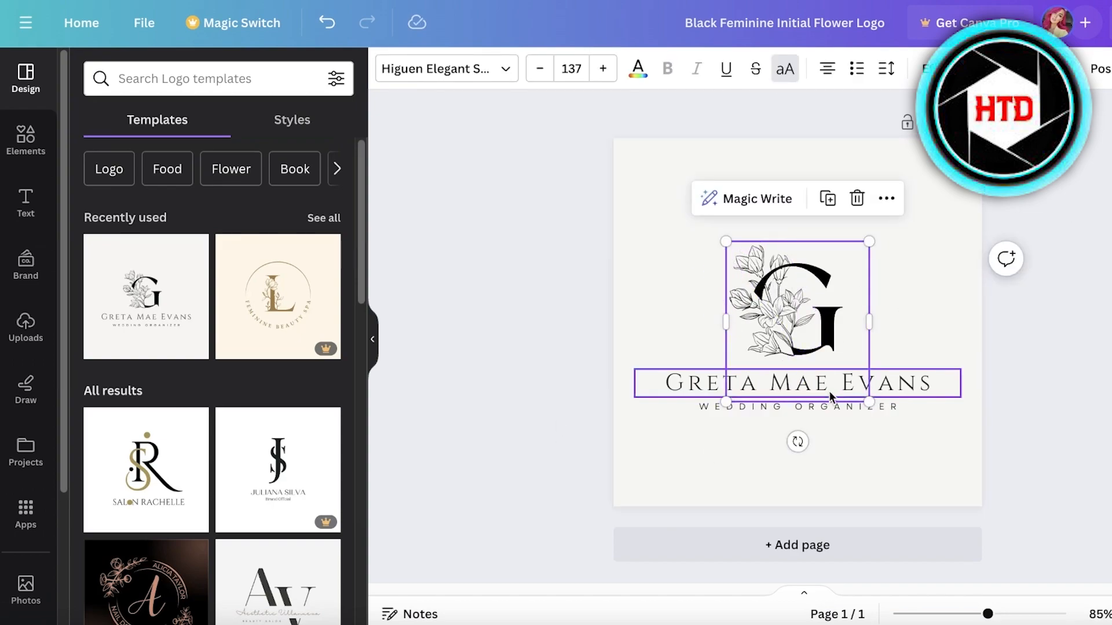
- Replace the big floral initial G with D and nudge it into place
left_click(832, 321)
double_click(832, 321)
type("D")
left_click(998, 293)
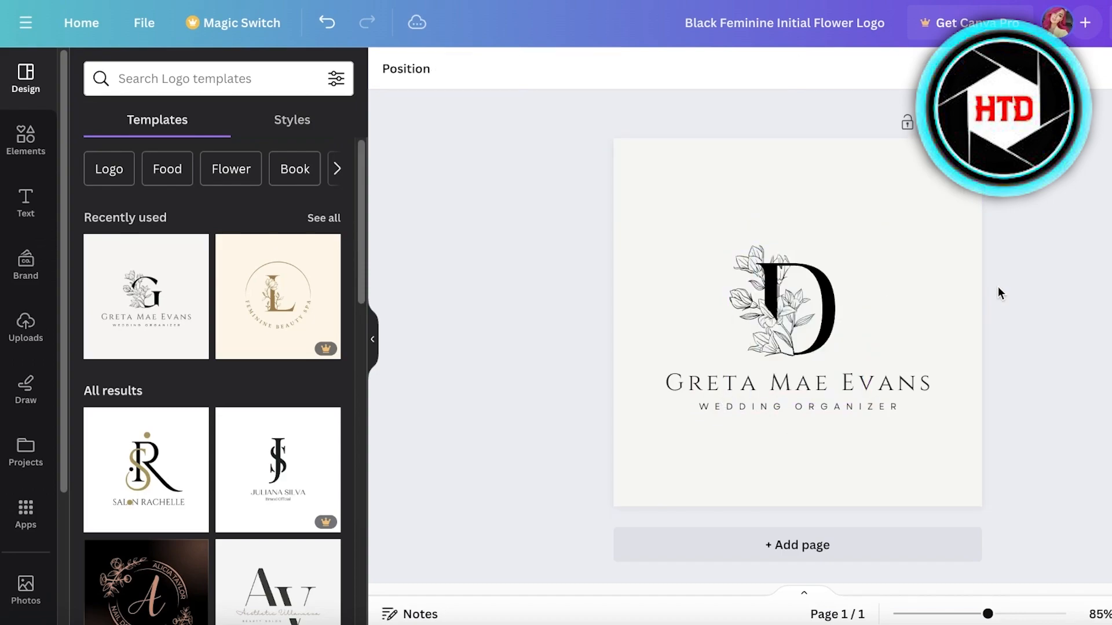
left_click(832, 300)
left_click_drag(832, 300, 840, 292)
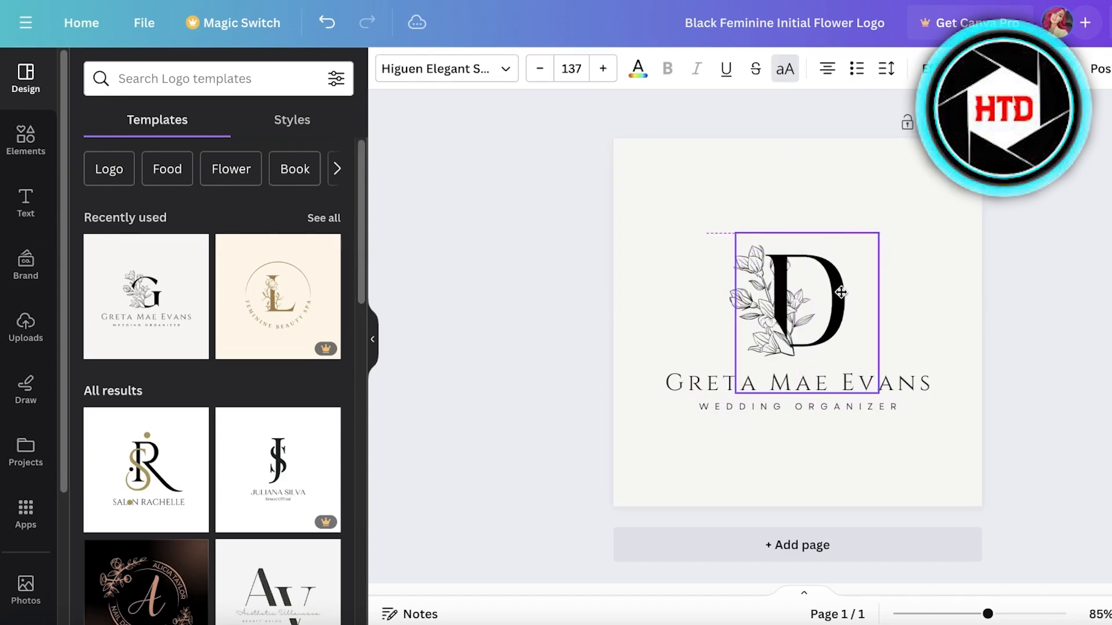
- Replace the Greta Mae Evans name text with 'Durden'
left_click(896, 382)
double_click(896, 383)
type("Durden")
left_click(922, 406)
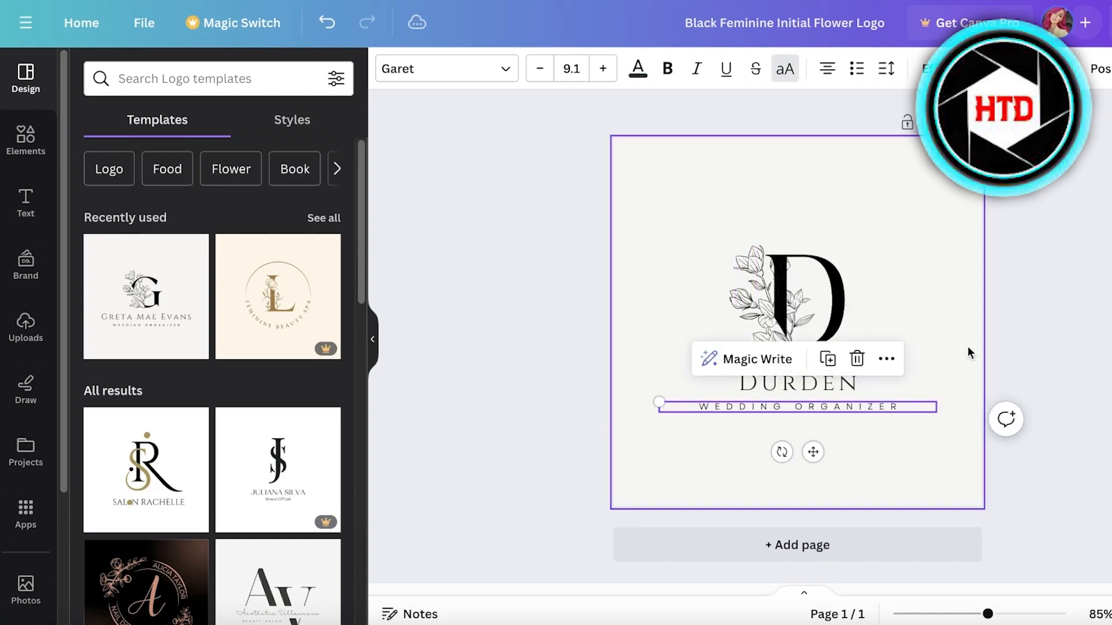
left_click(1036, 180)
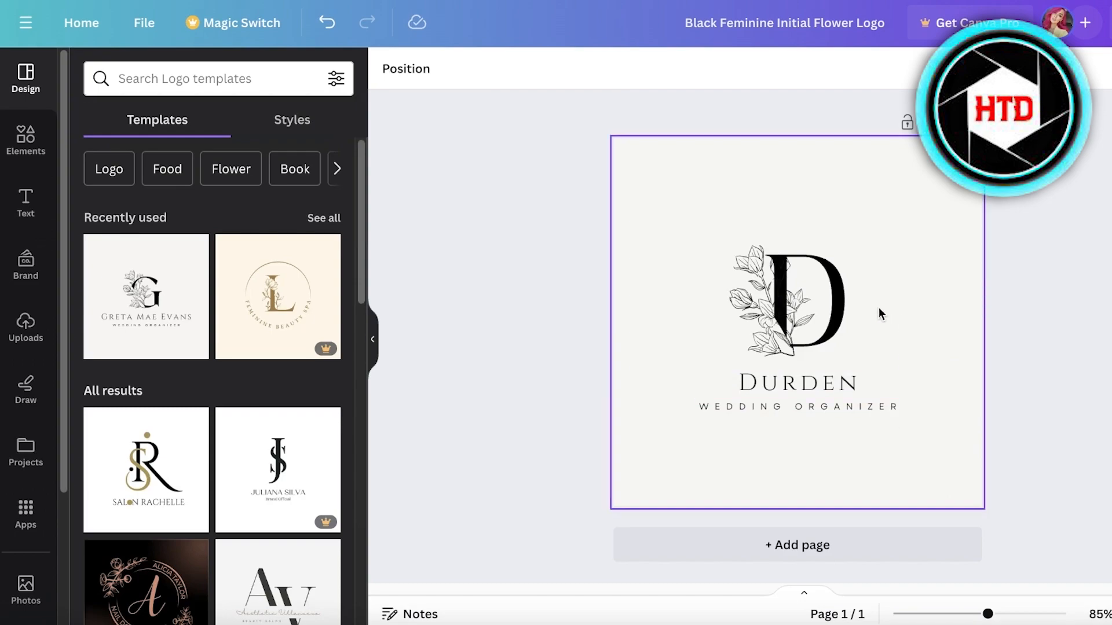
- Set the page background to light lavender #E0E3EF with the custom colour picker
left_click(857, 309)
left_click(727, 193)
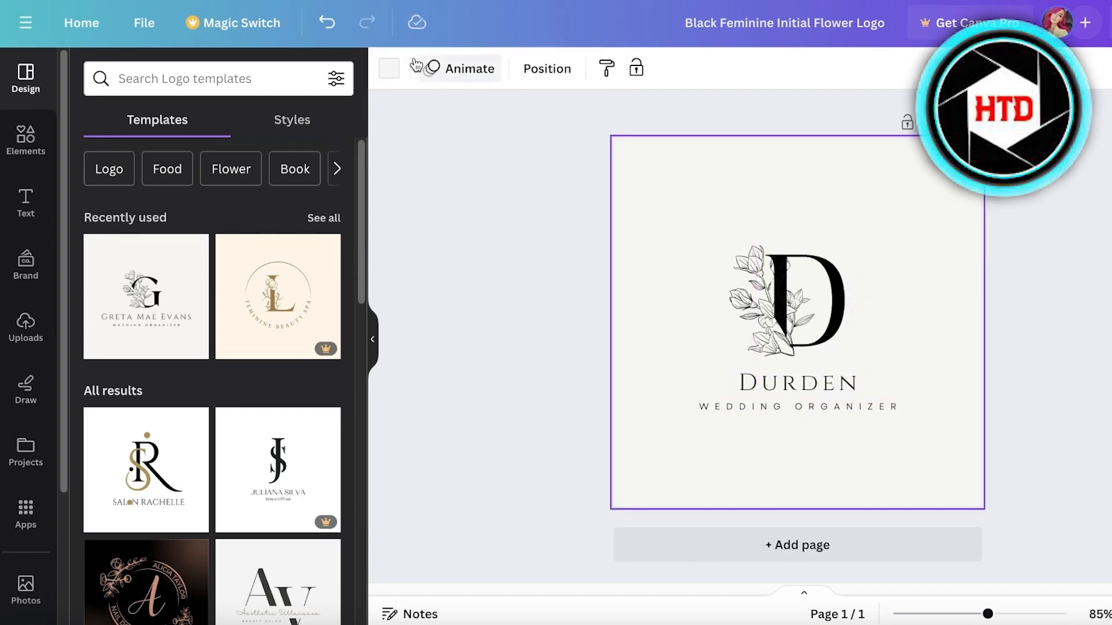
left_click(392, 74)
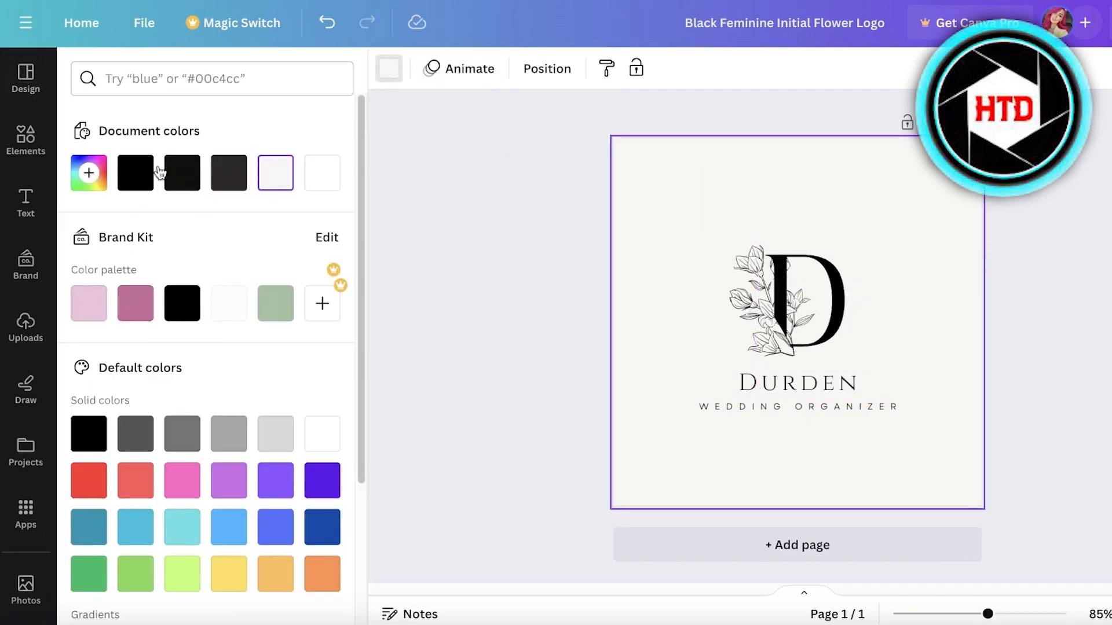
left_click(89, 173)
left_click(201, 362)
left_click_drag(207, 346, 217, 366)
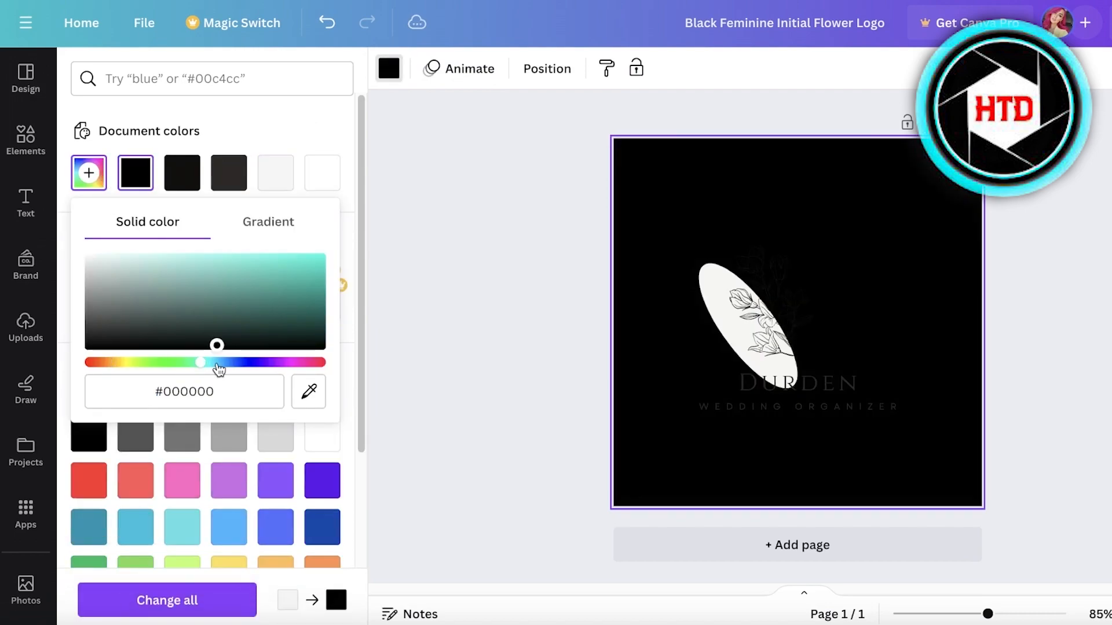
left_click(235, 363)
left_click_drag(168, 295, 86, 234)
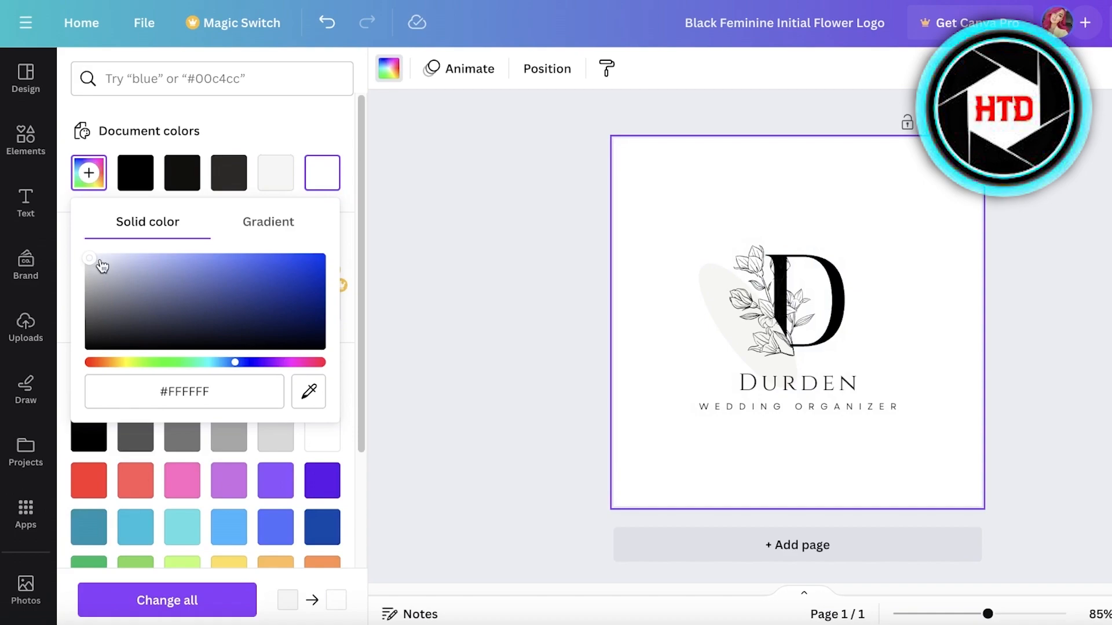
left_click(100, 260)
- Select the light ellipse behind the D and check its colour options
left_click(711, 287)
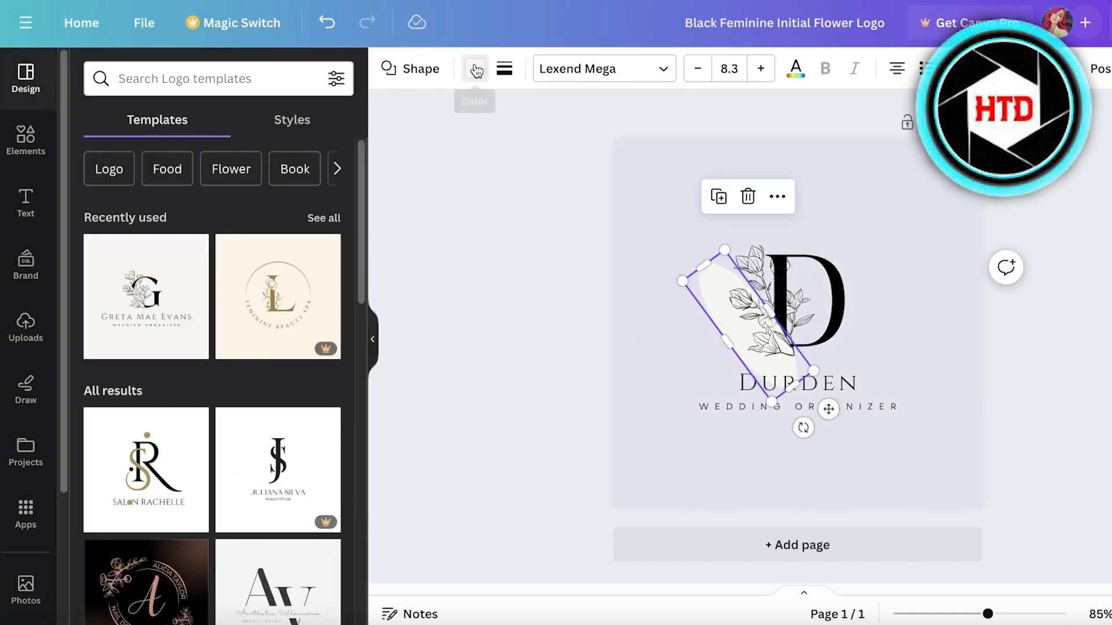
left_click(475, 68)
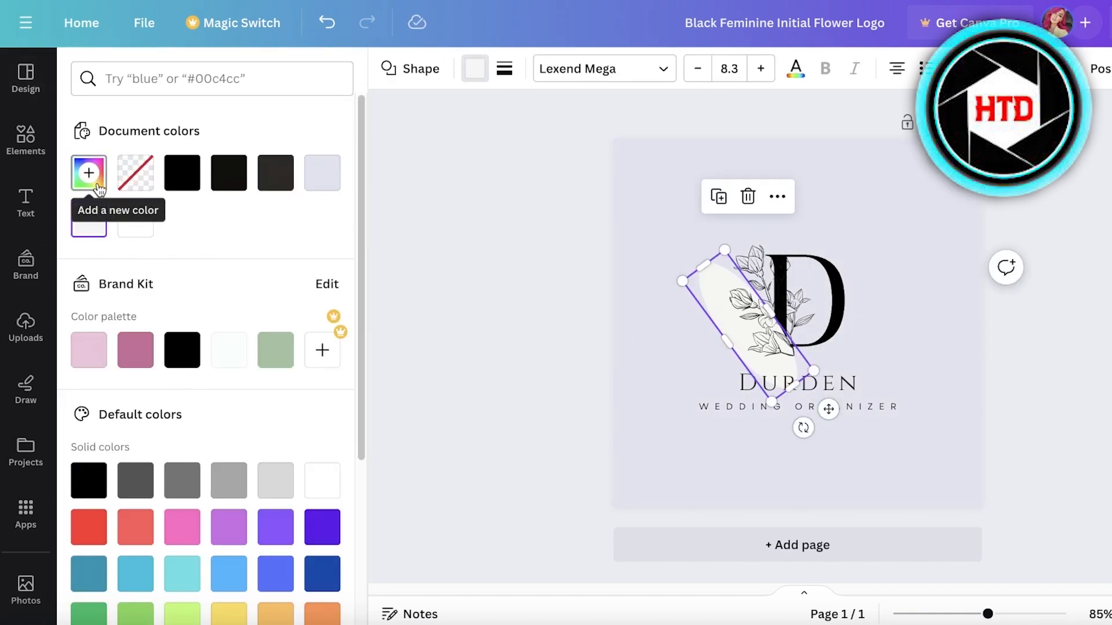
left_click(1027, 333)
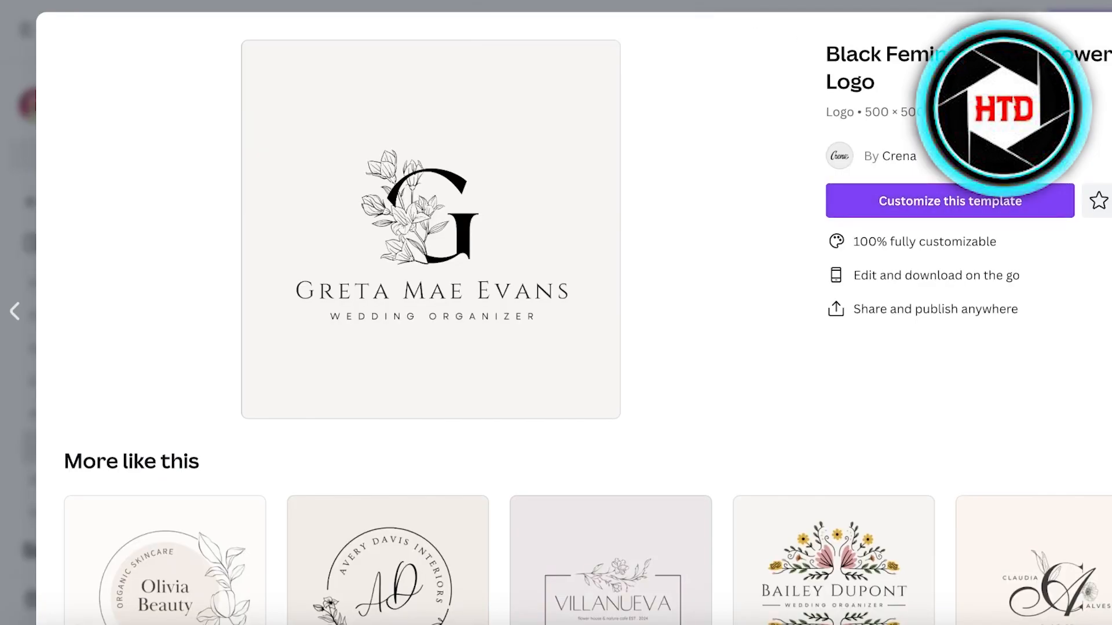
- Close the template preview and create a blank Logo design
key("Escape")
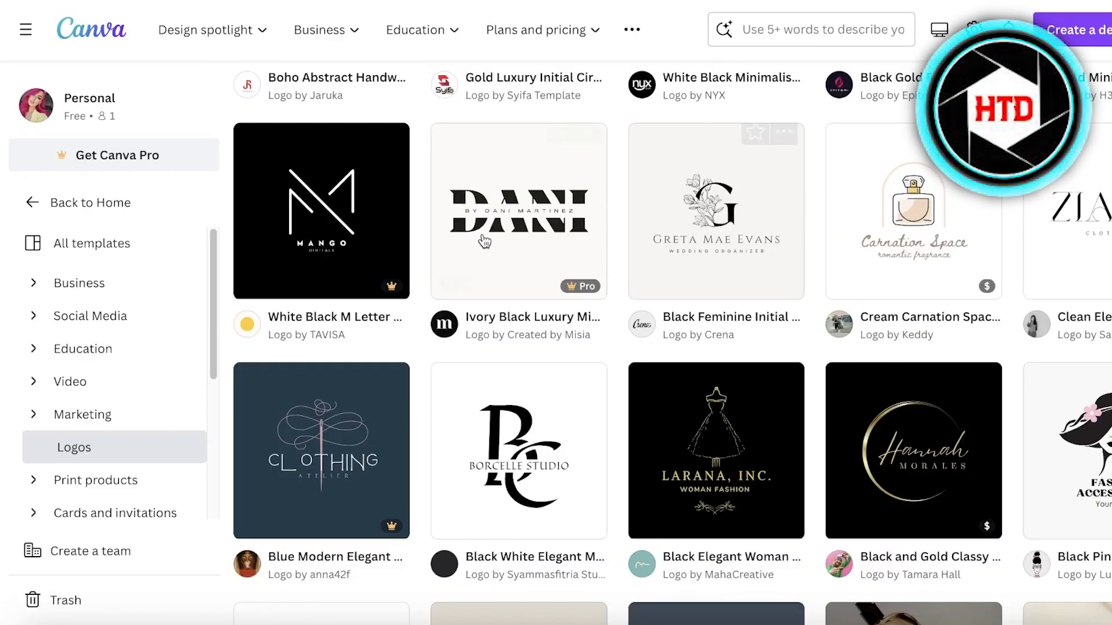
scroll(418, 315, "up", 10)
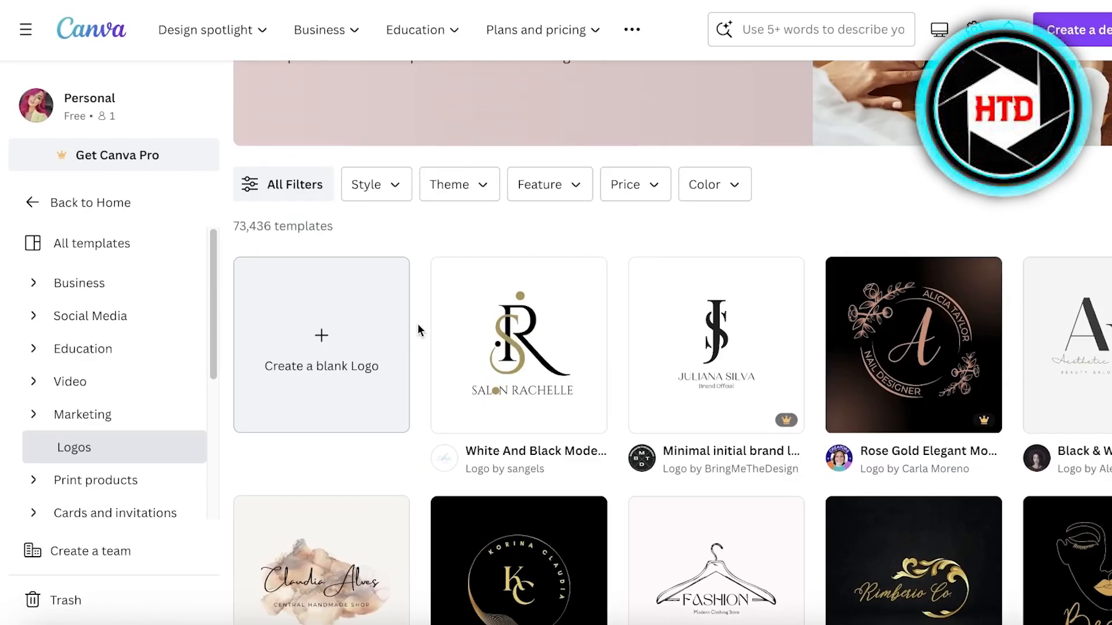
left_click(330, 347)
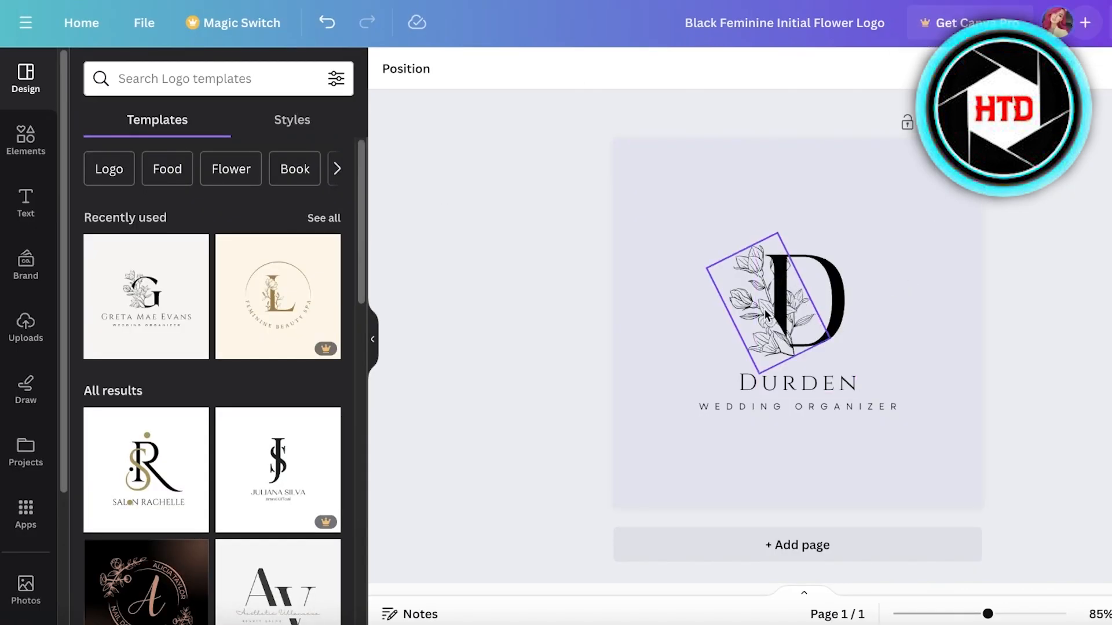
left_click(763, 314)
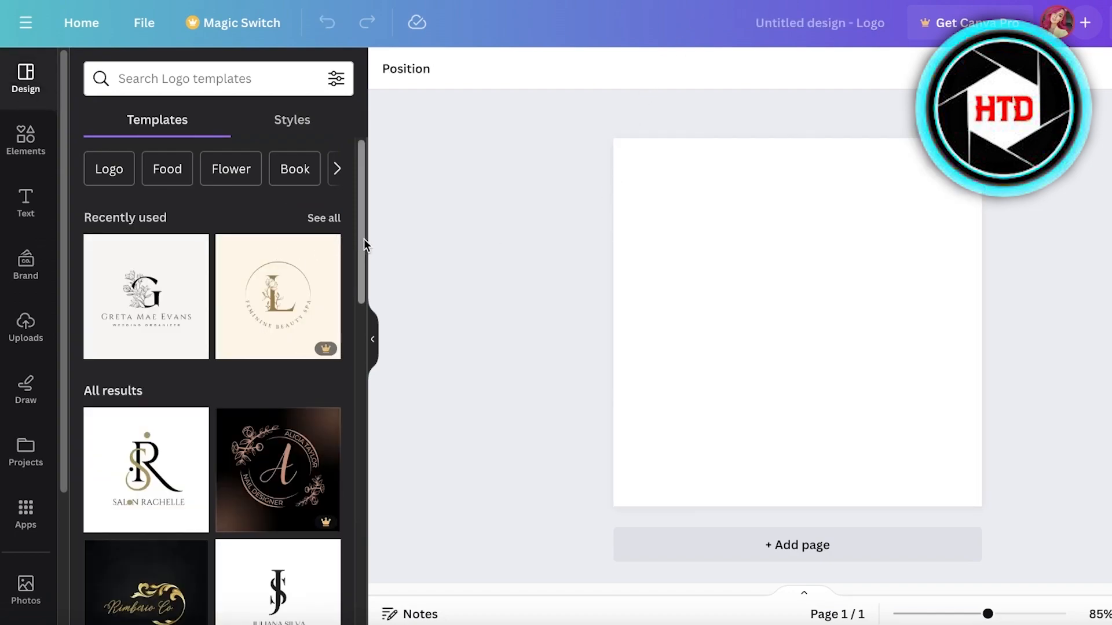
- Open the Elements panel and dismiss its search suggestions
left_click(33, 131)
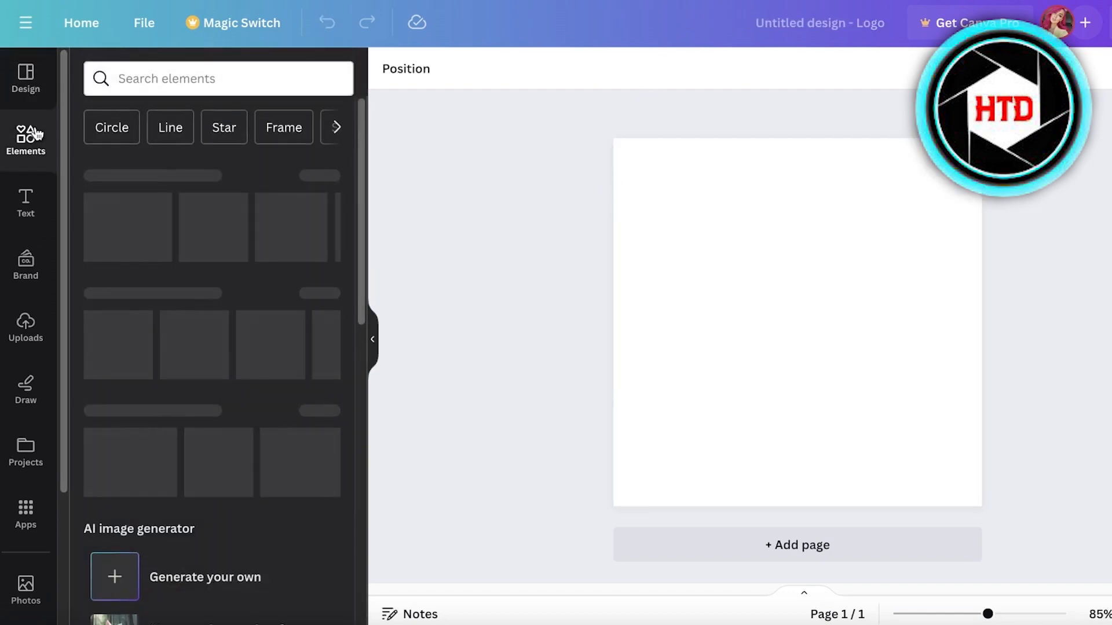
left_click(141, 71)
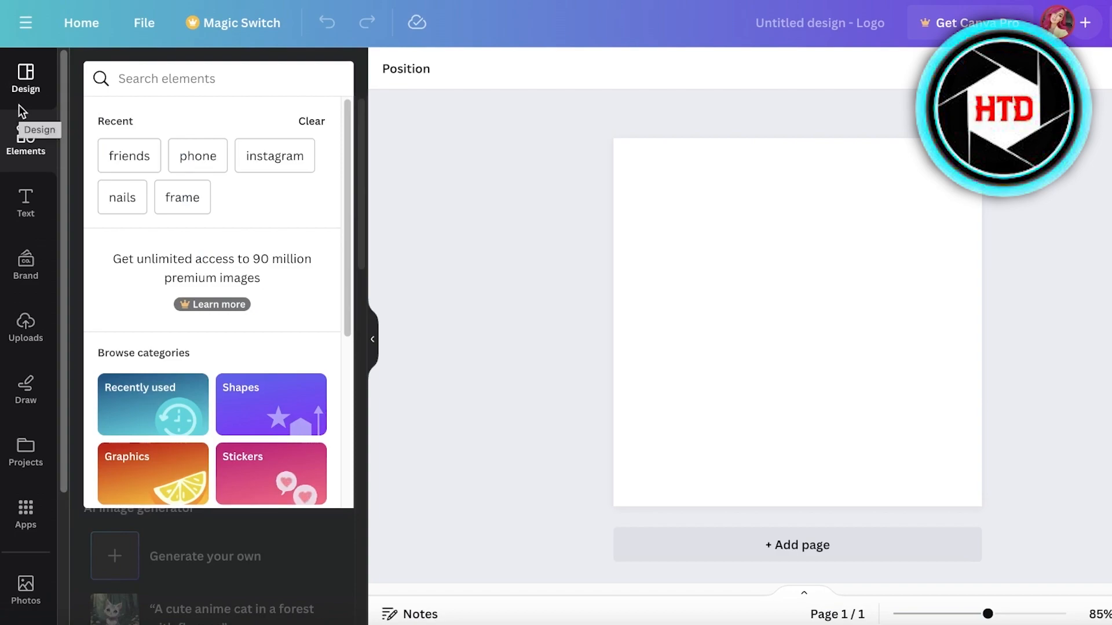
left_click(17, 142)
- Give the page a pale cream background (about #FFFDDD) via the custom colour picker
left_click(717, 199)
left_click(377, 73)
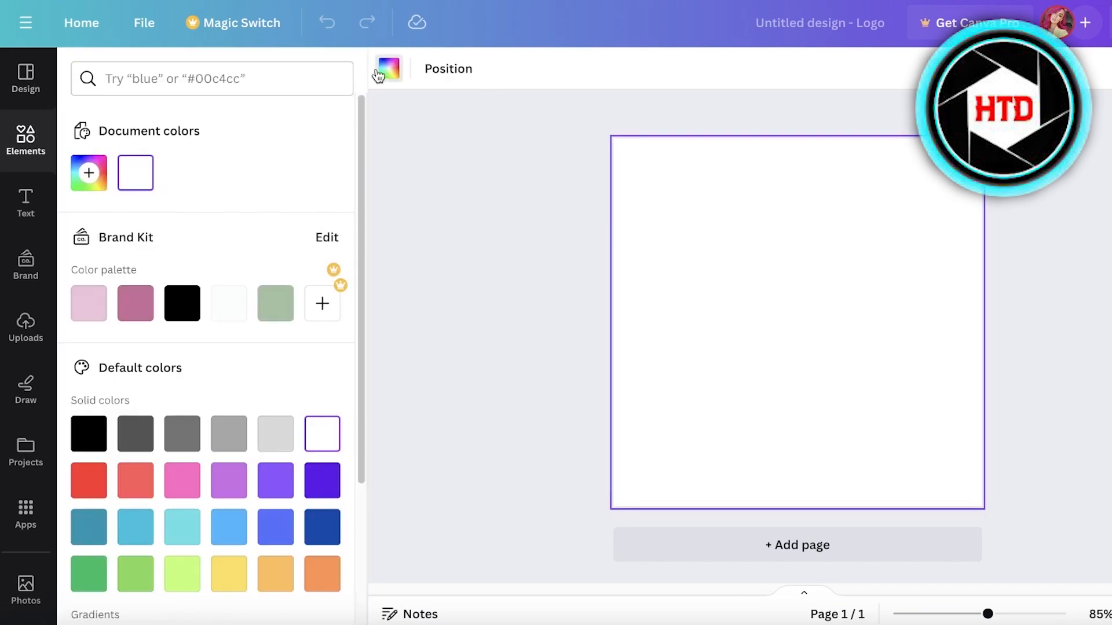
left_click(86, 174)
left_click(186, 363)
left_click(248, 363)
left_click(149, 363)
left_click_drag(149, 364, 126, 363)
left_click_drag(110, 305, 94, 241)
left_click(399, 239)
left_click(399, 243)
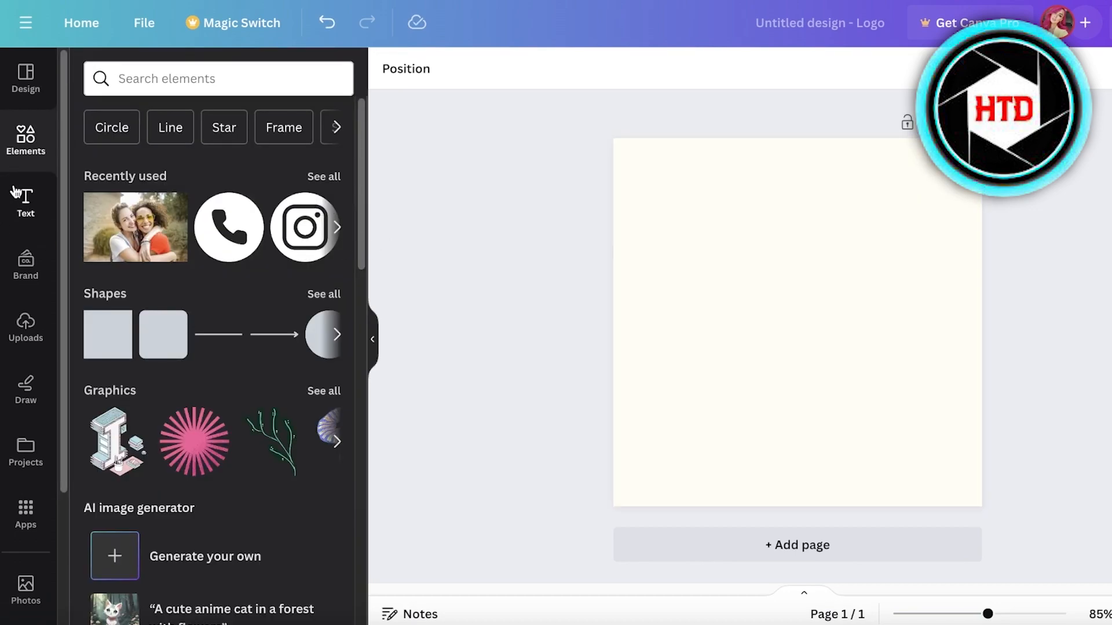
- Search elements for 'pasts' and add the spaghetti-plate graphic to the page
left_click(16, 193)
left_click(26, 139)
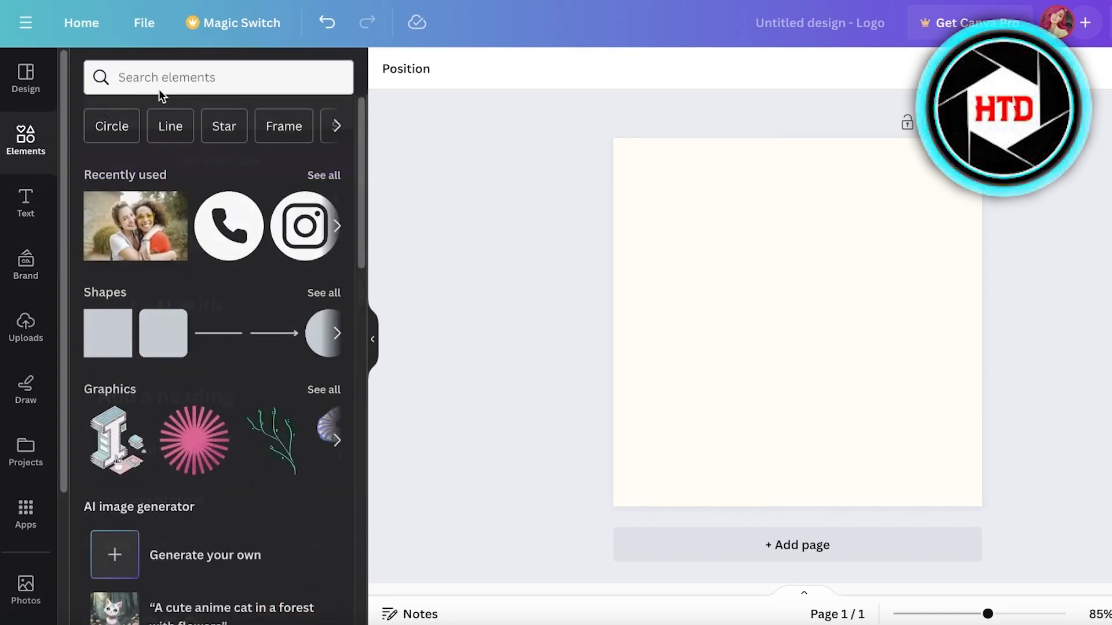
left_click(174, 77)
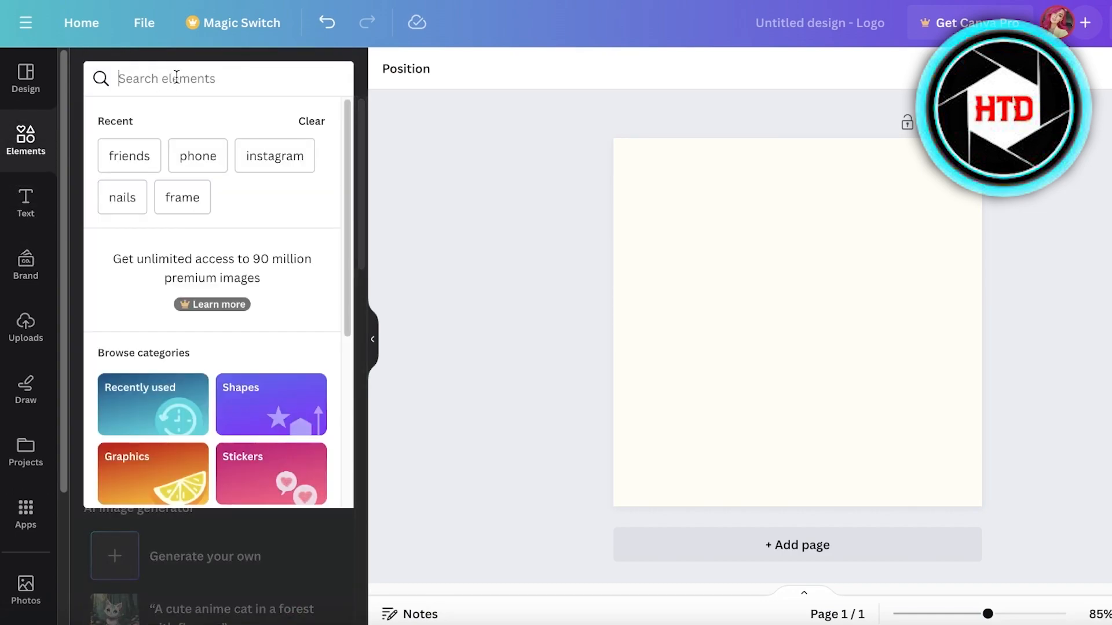
type("pasts")
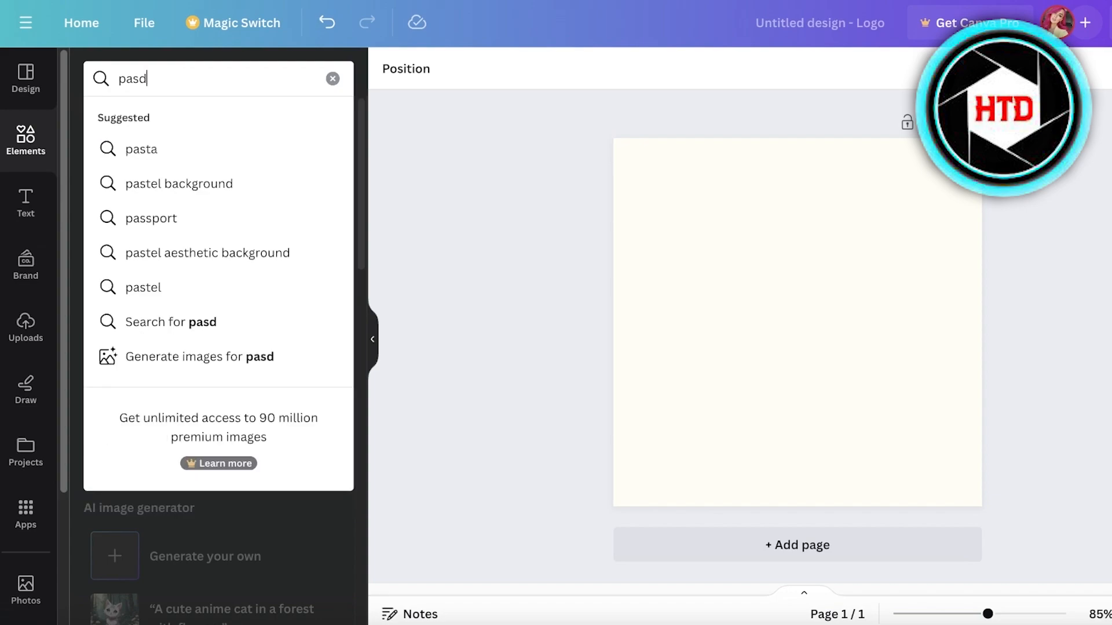
key("Return")
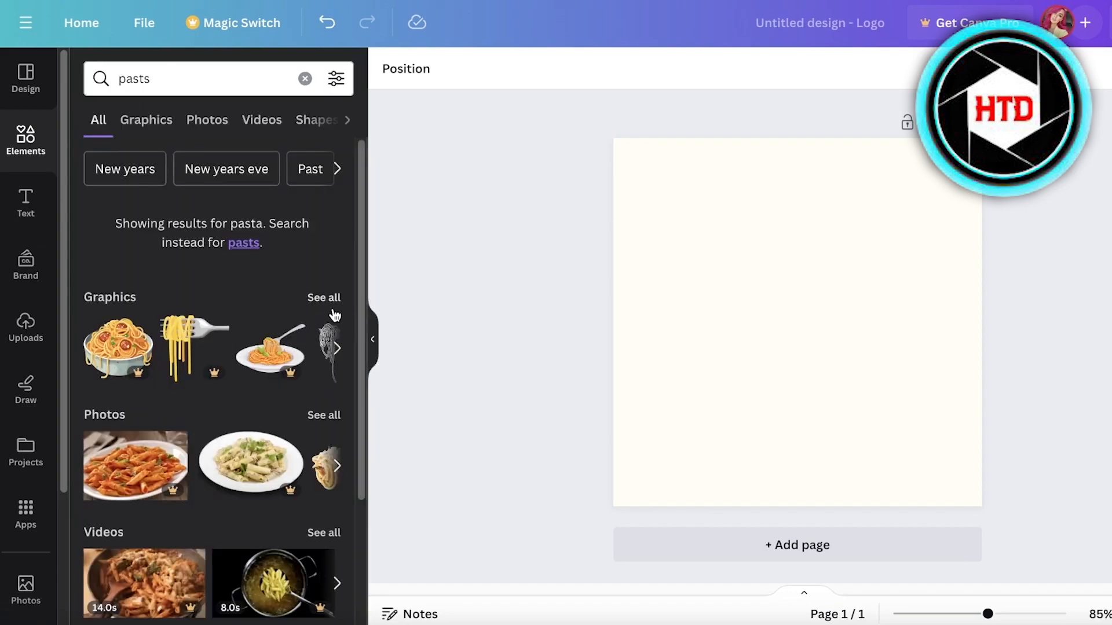
left_click(324, 297)
scroll(208, 376, "down", 4)
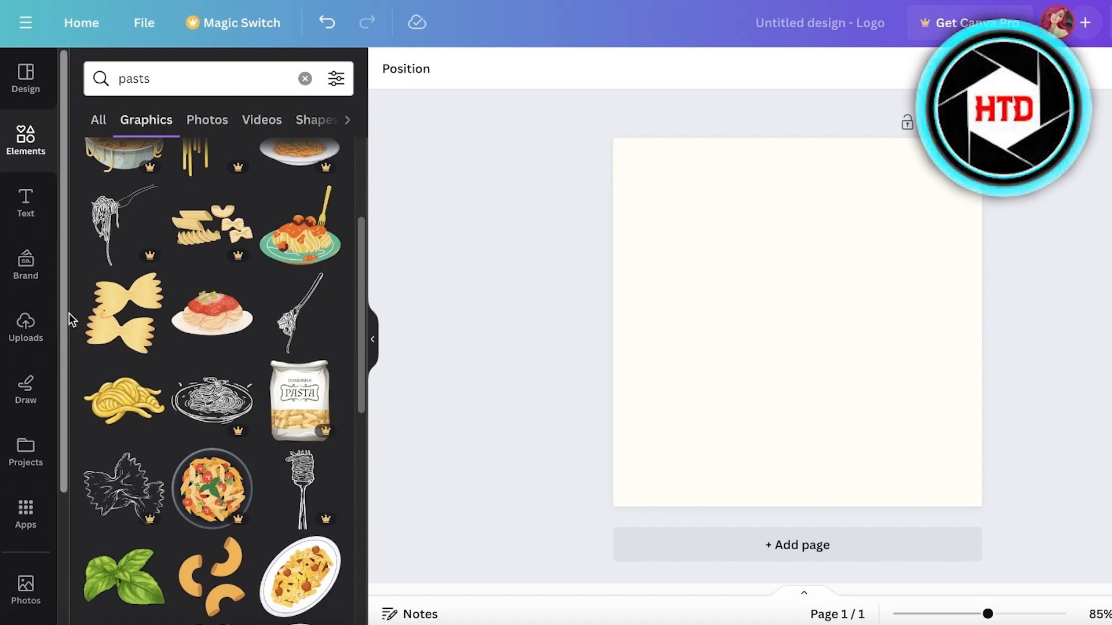
left_click(224, 310)
- Shrink the spaghetti graphic and place it small, left of centre
left_click_drag(838, 338, 794, 319)
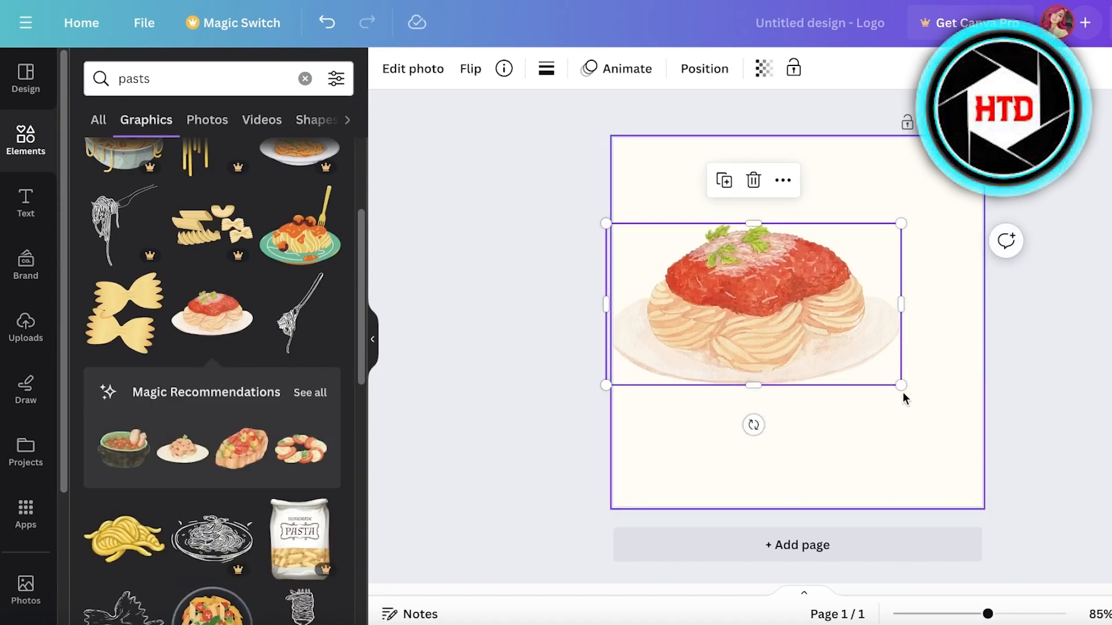
left_click_drag(898, 382, 766, 313)
left_click_drag(719, 285, 728, 358)
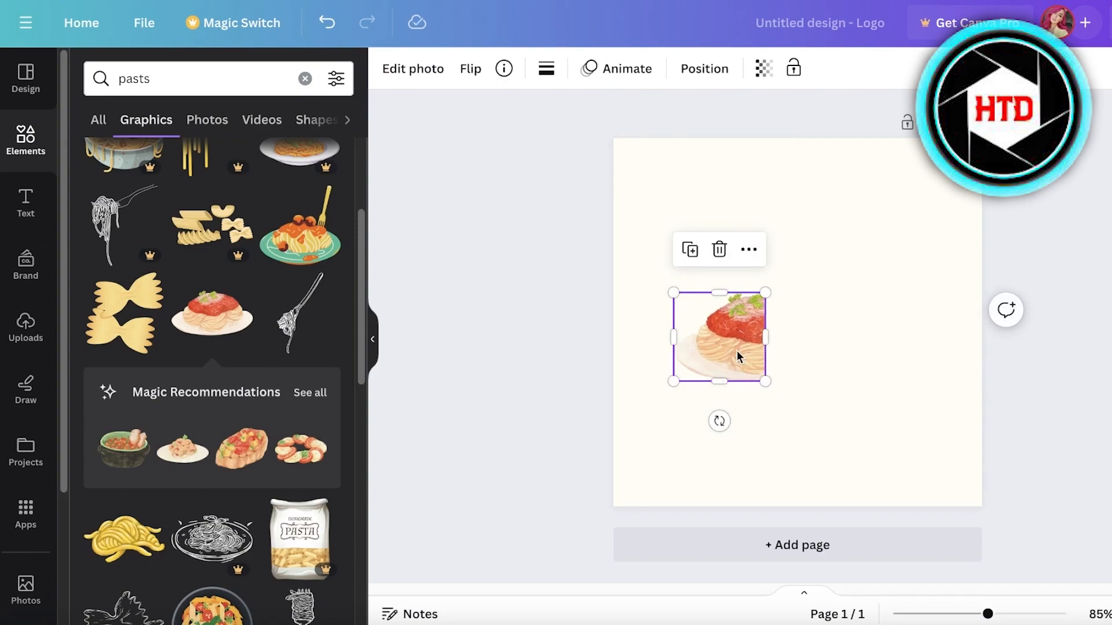
key("ctrl+d")
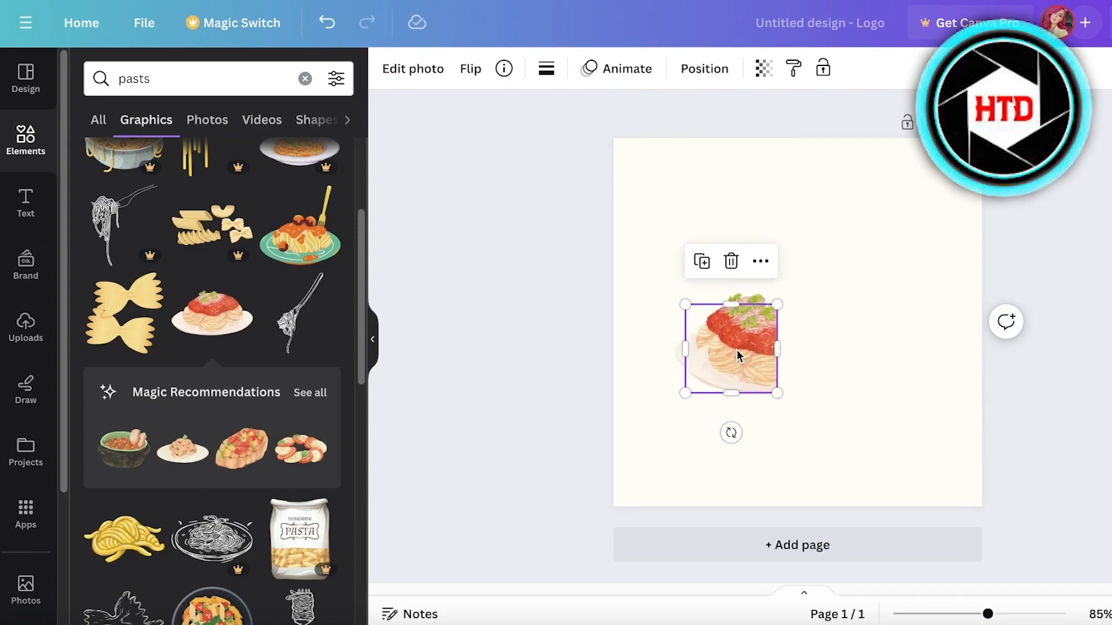
key("Delete")
left_click(315, 22)
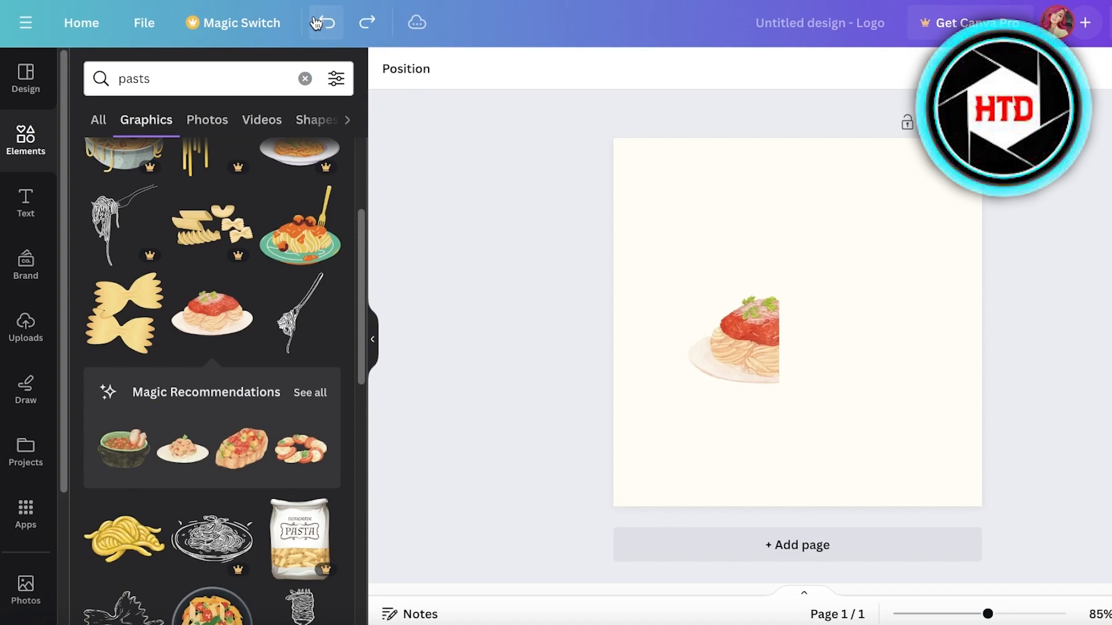
left_click(748, 299)
left_click_drag(748, 299, 736, 291)
left_click_drag(823, 367, 810, 360)
left_click(25, 202)
- Add a 'Durden' title, resize it, and move the spaghetti graphic beside it
left_click(240, 215)
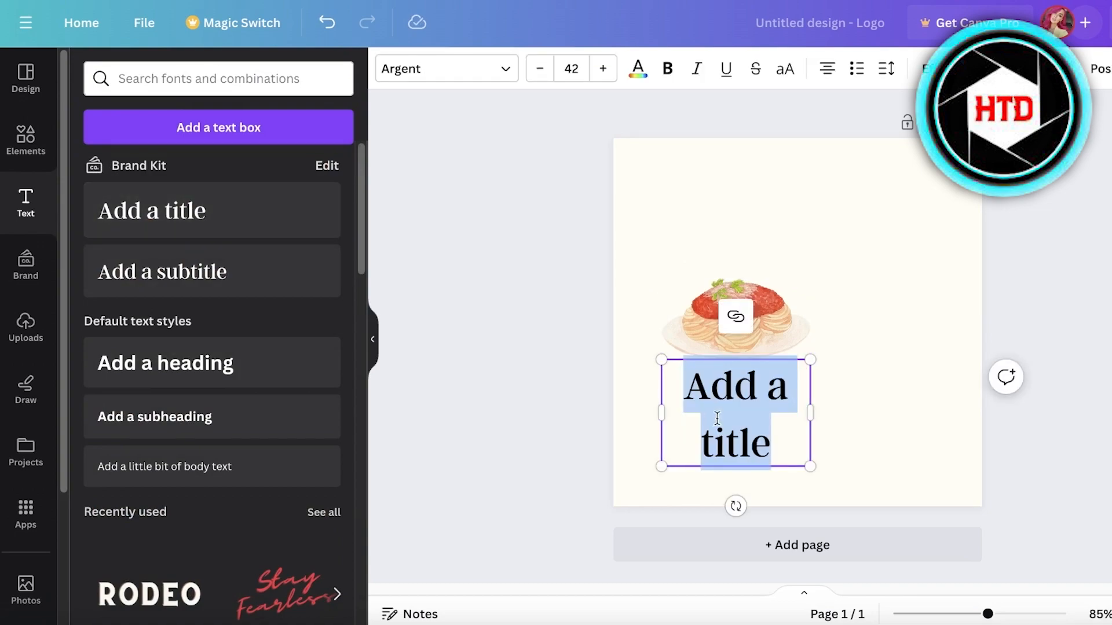
type("Durde")
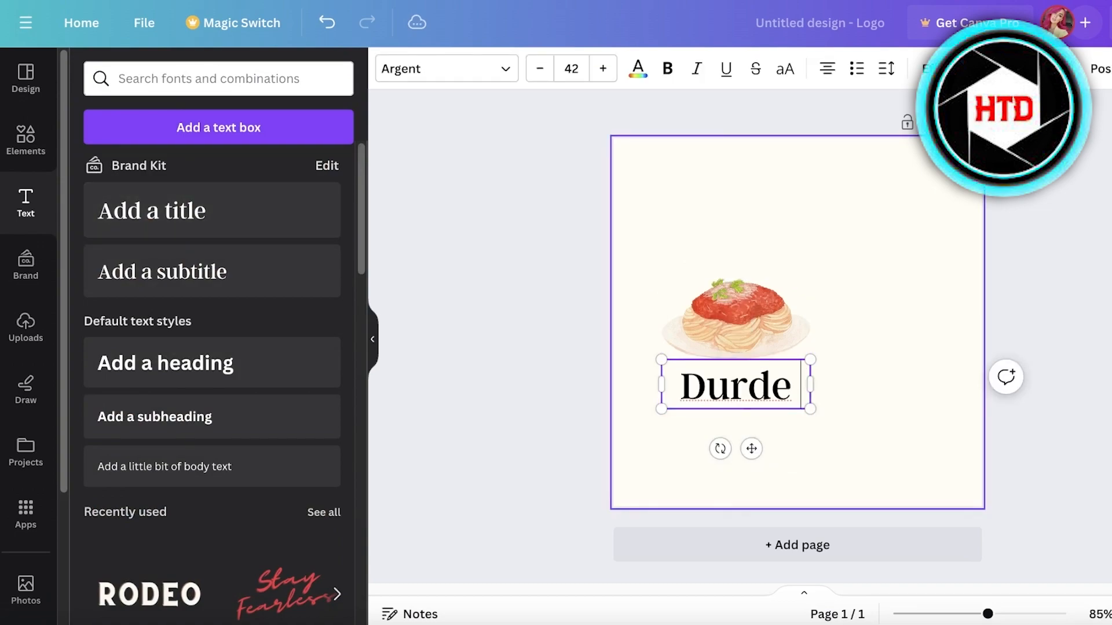
type("n")
left_click_drag(751, 448, 834, 317)
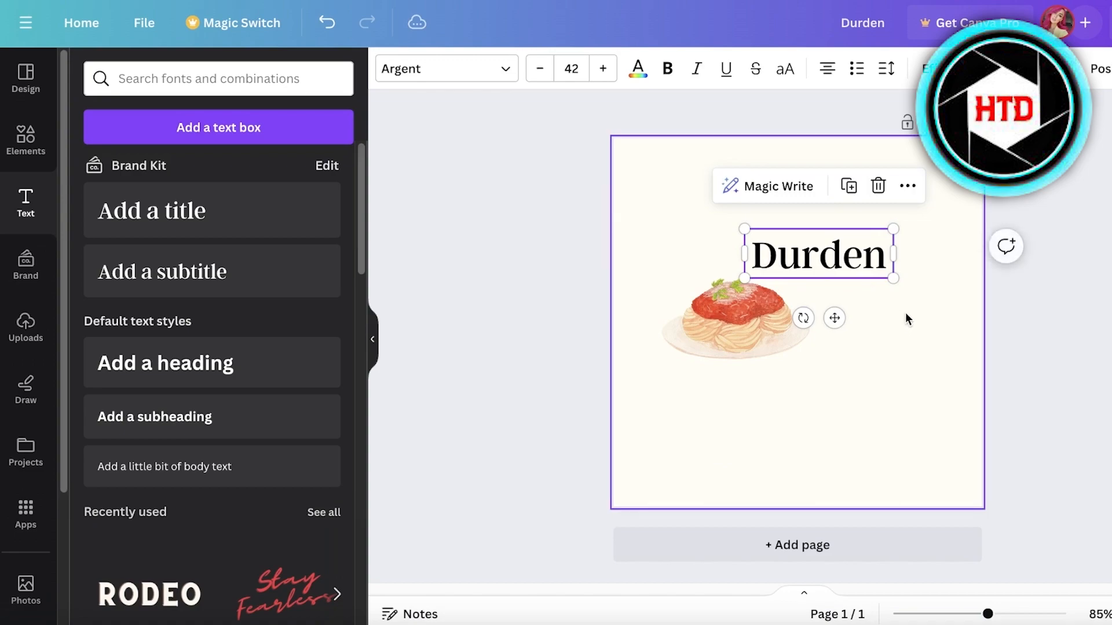
left_click_drag(893, 278, 963, 321)
left_click_drag(965, 266, 947, 272)
left_click_drag(820, 278, 772, 321)
left_click_drag(687, 336, 676, 373)
left_click_drag(739, 360, 715, 335)
- Bring the spaghetti graphic in front of the Durden title
right_click(687, 336)
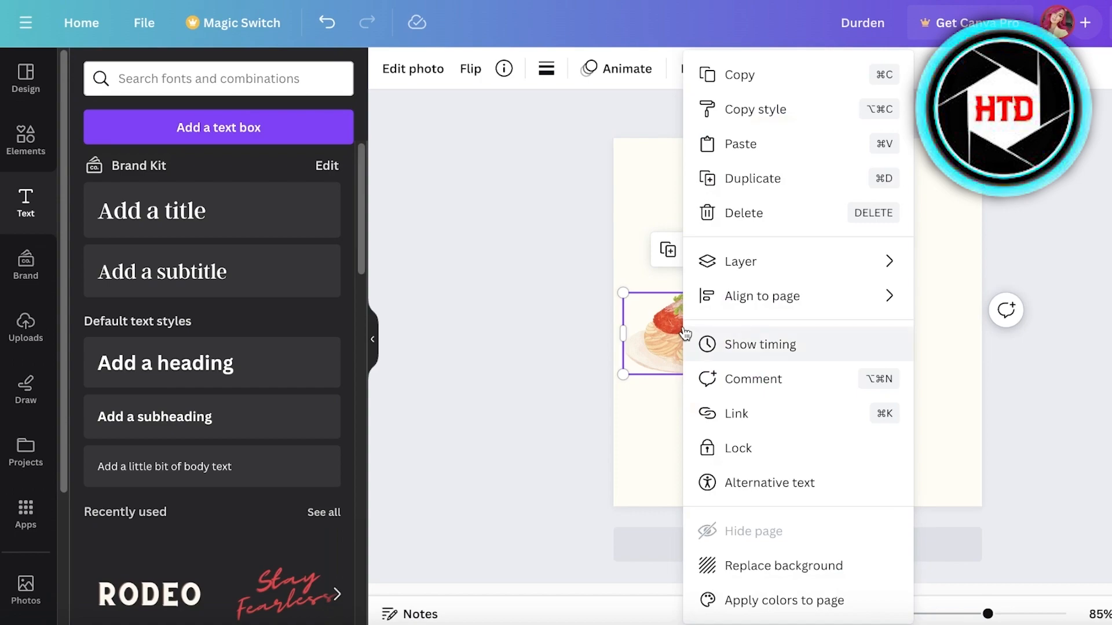
mouse_move(762, 258)
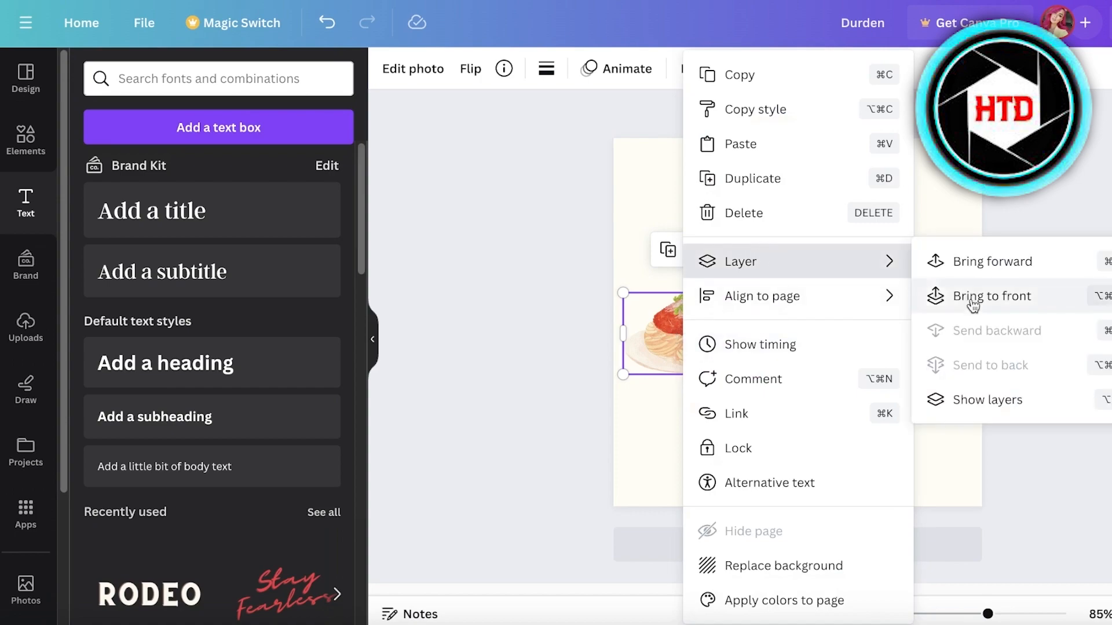
left_click(1000, 262)
left_click_drag(717, 348, 684, 336)
key("ctrl+z")
left_click(695, 348)
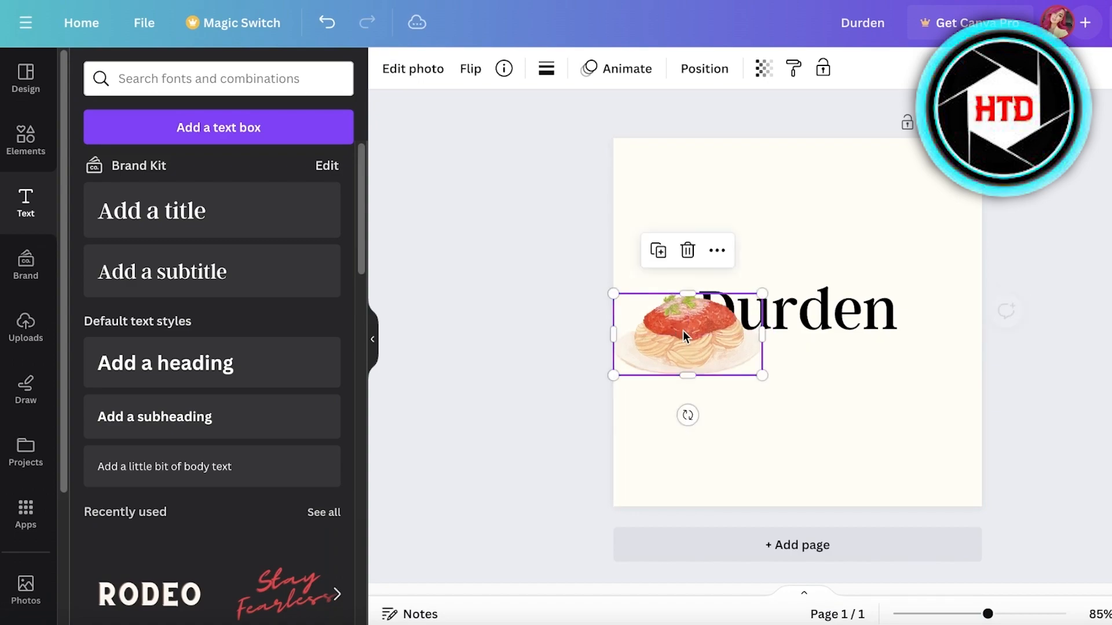
- Crop the spaghetti graphic narrower from its side handle
right_click(685, 334)
mouse_move(739, 263)
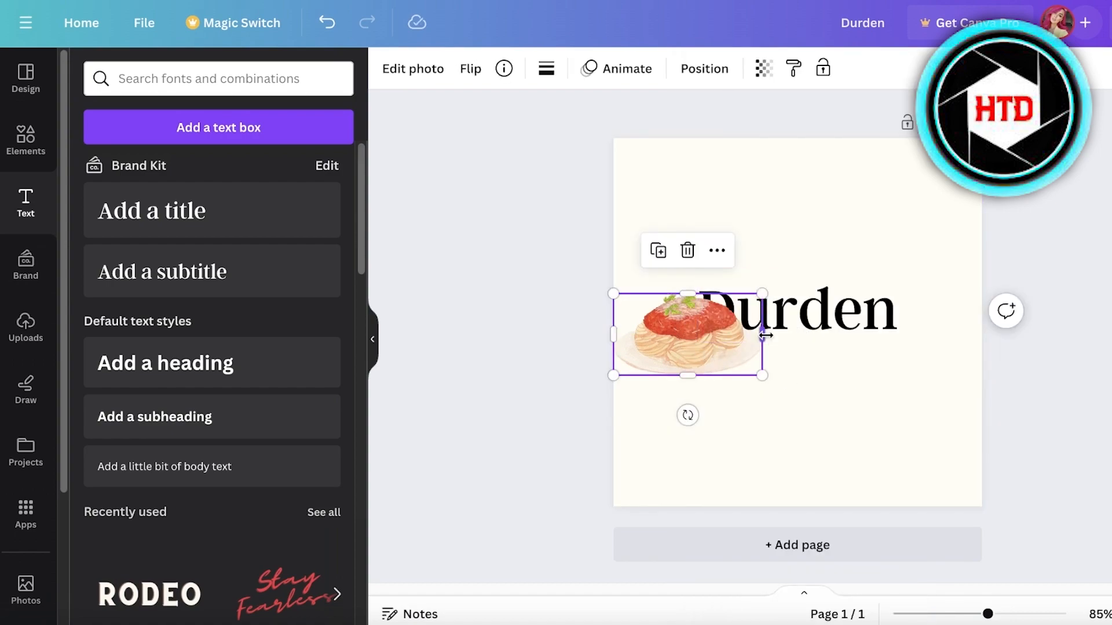
left_click_drag(763, 336, 716, 338)
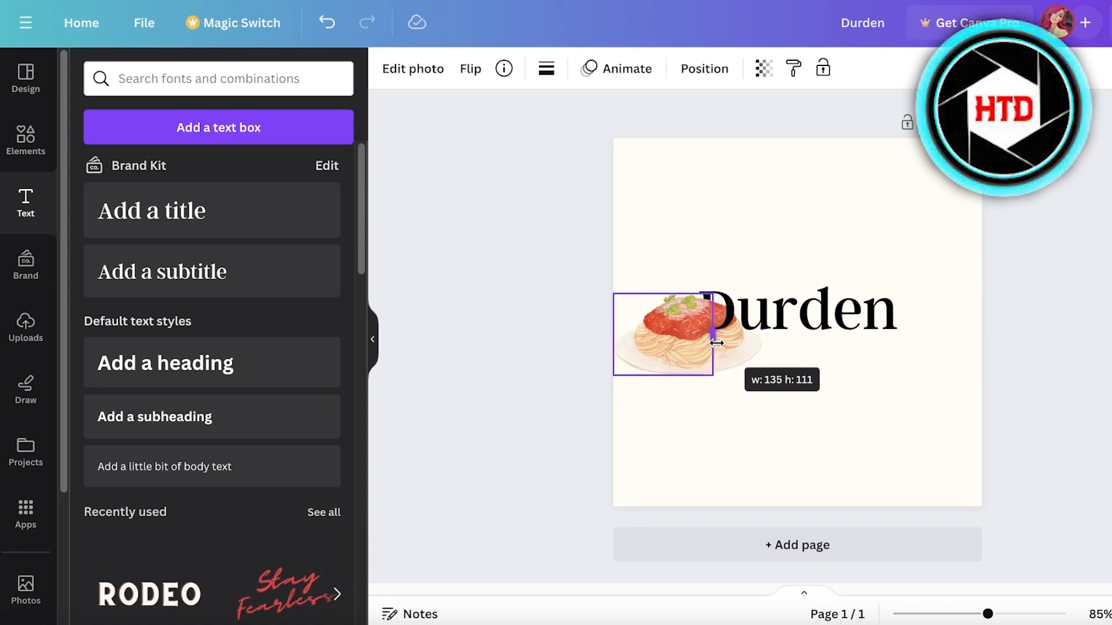
left_click_drag(718, 343, 716, 342)
left_click(817, 381)
- Reposition the title and spaghetti so the plate sits under Durden's left half
left_click_drag(865, 310, 848, 232)
left_click(676, 307)
left_click_drag(676, 307, 764, 296)
left_click_drag(855, 227, 874, 259)
left_click(769, 337)
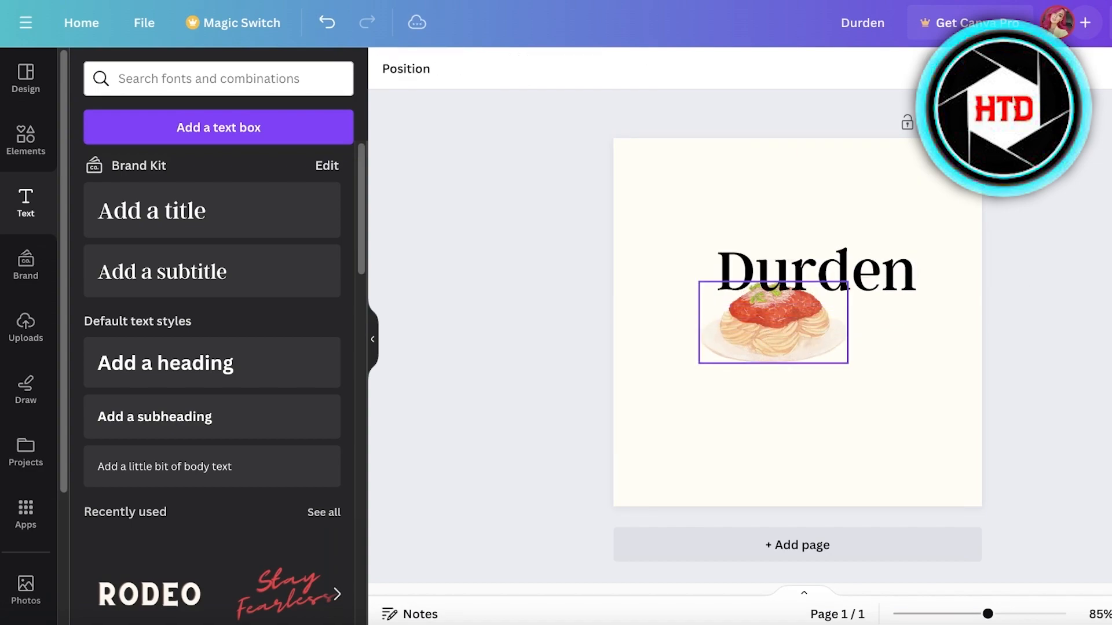
- Delete the spaghetti graphic and centre the Durden title on the page
key("Delete")
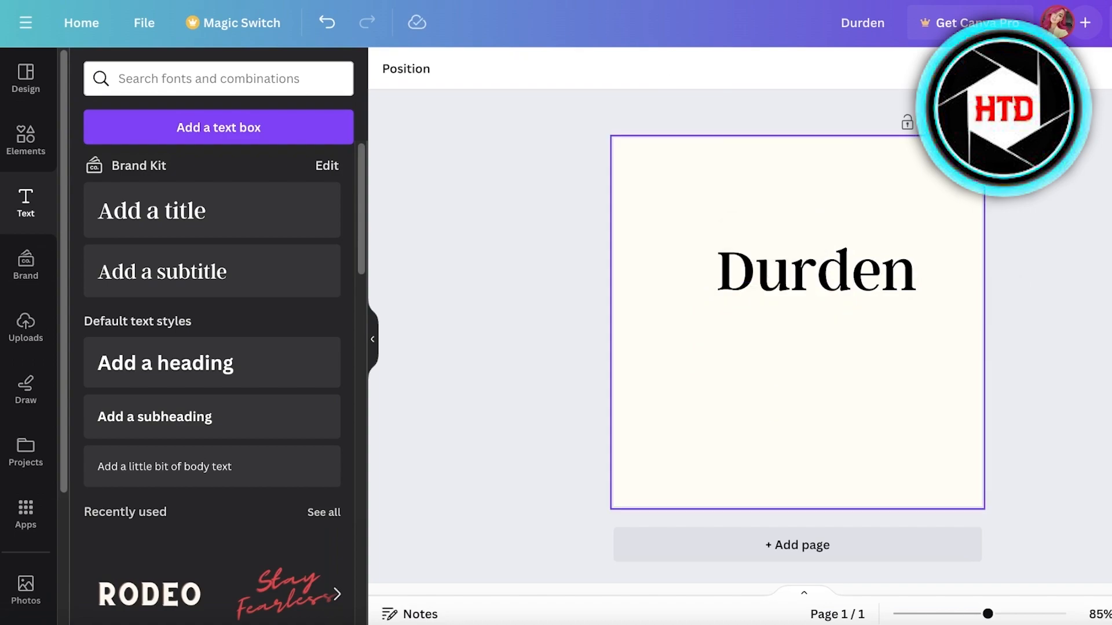
left_click_drag(797, 287, 778, 329)
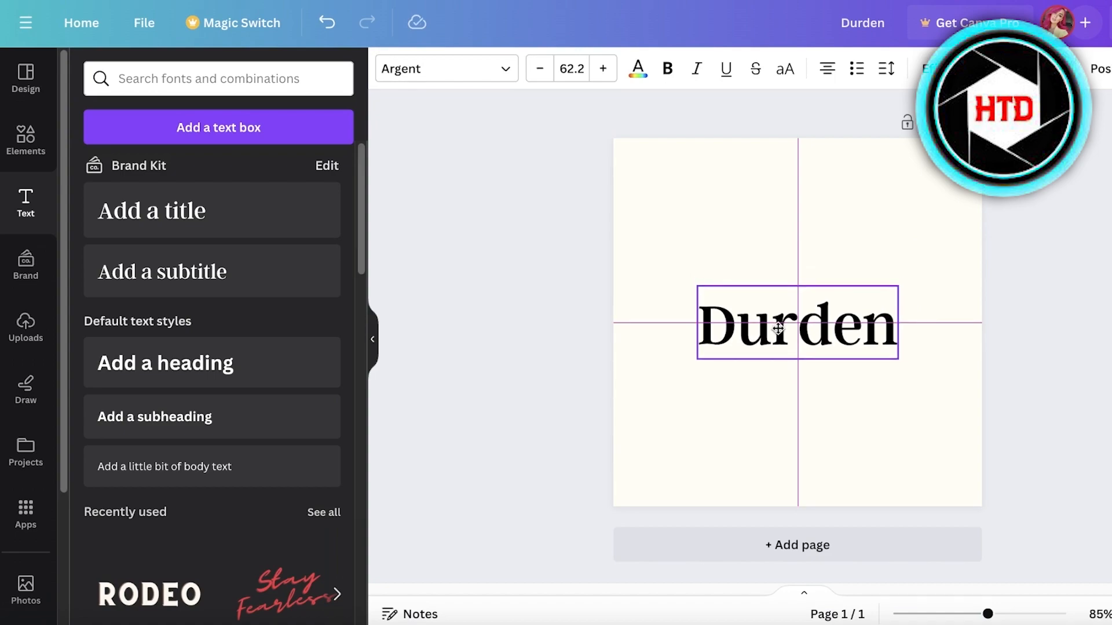
mouse_move(778, 329)
left_mouse_down()
mouse_move(783, 308)
mouse_move(782, 320)
left_mouse_up()
- Replace the 'pasts' element search with a search for 'lettering'
left_click(40, 134)
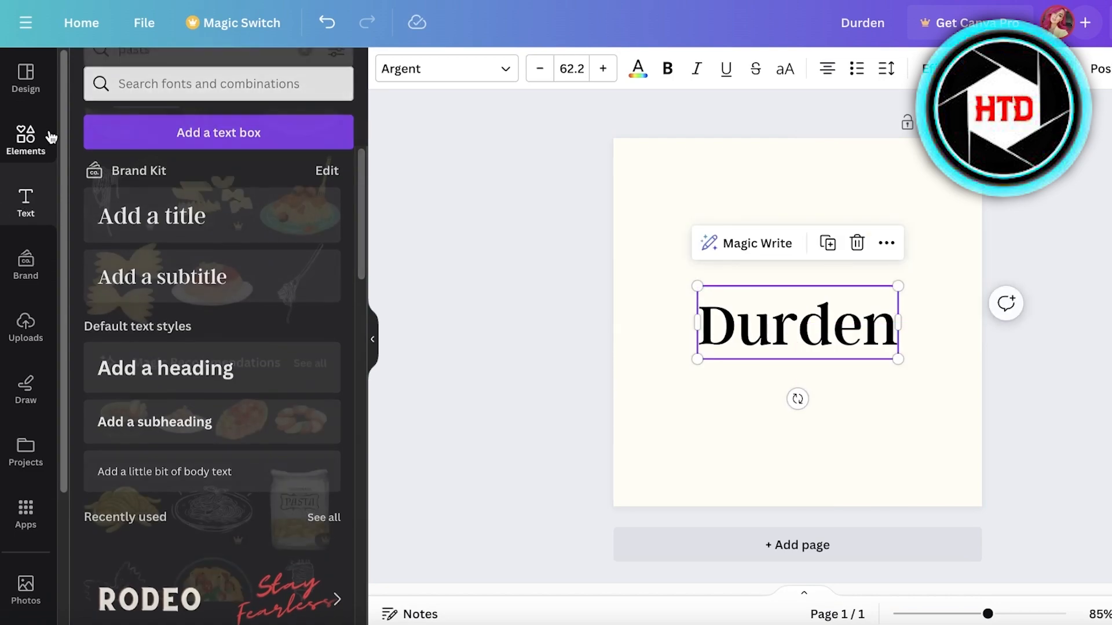
left_click(218, 78)
type("pasts")
left_click(305, 79)
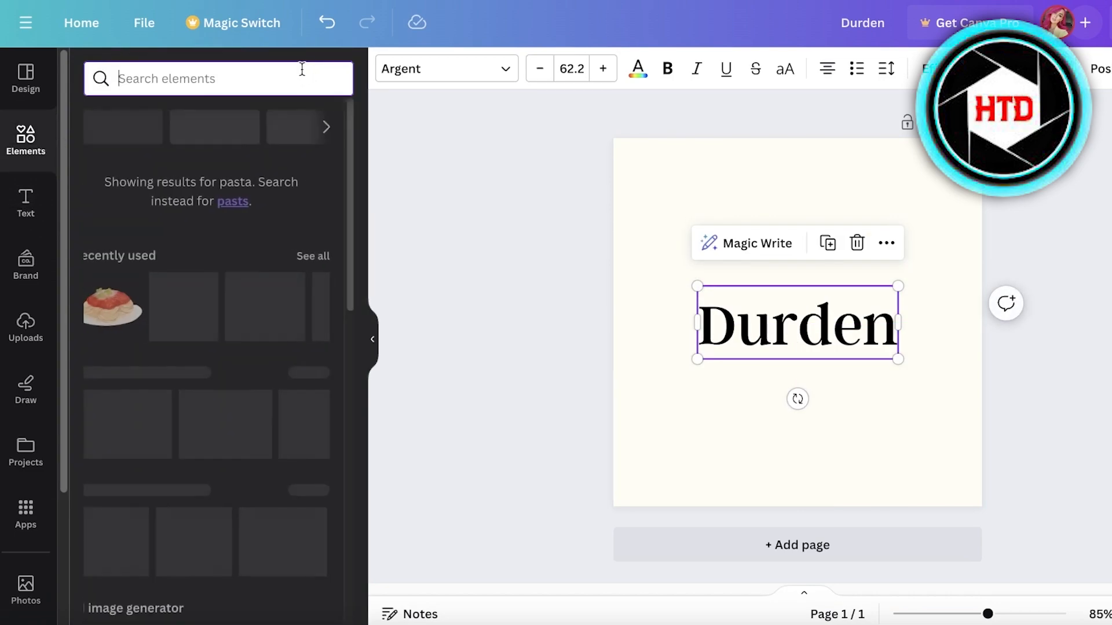
type("lettering")
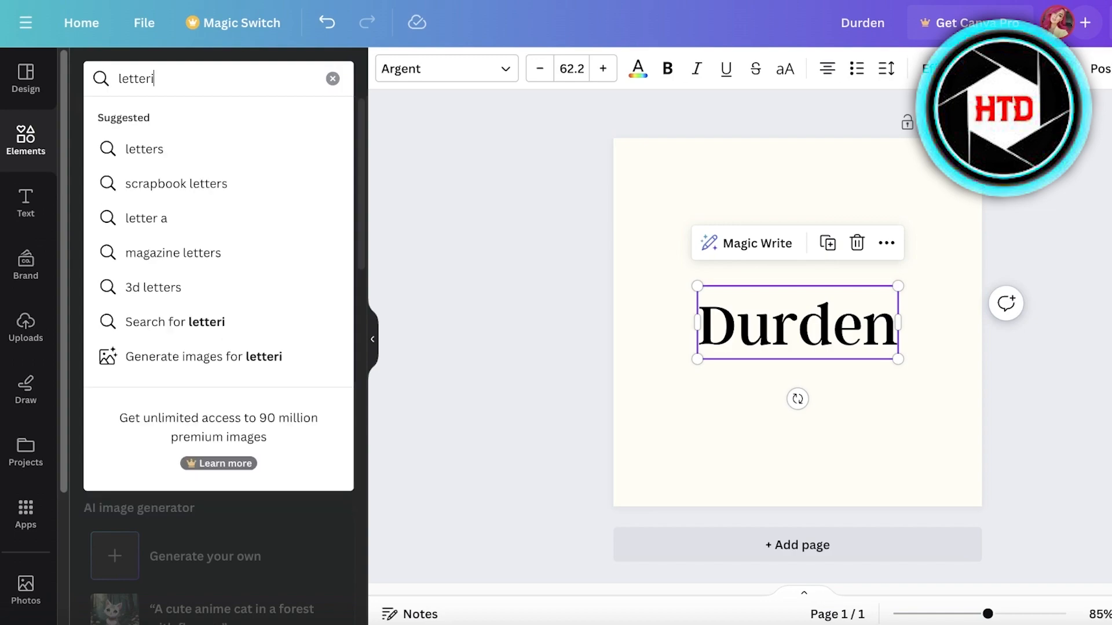
key("Return")
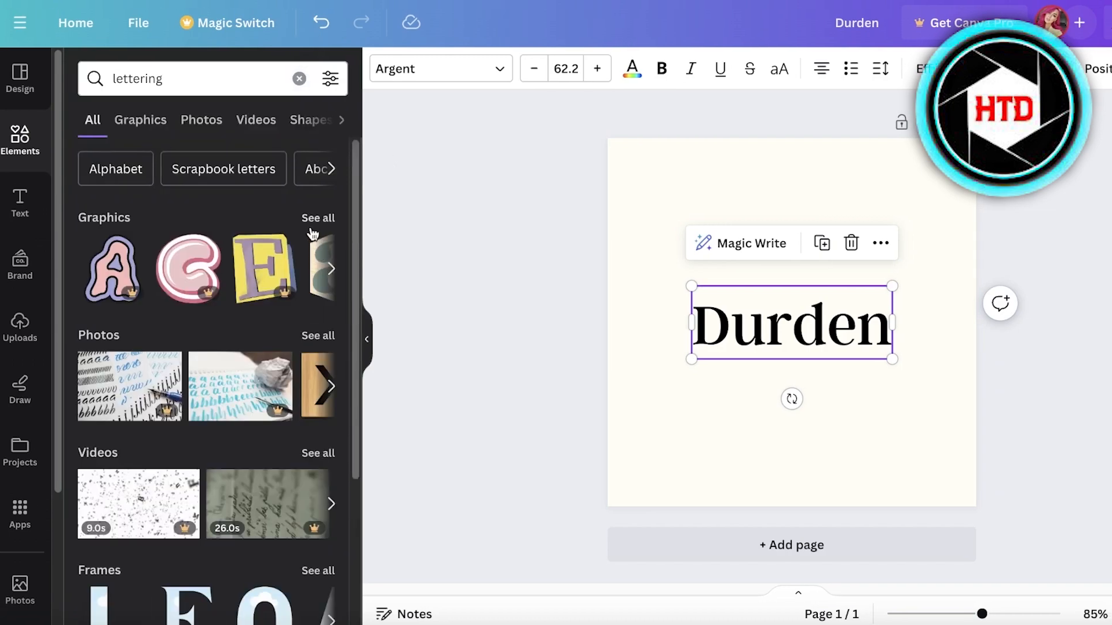
- Place a paper D letter graphic over the D of the Durden title and re-centre it
left_click(320, 219)
scroll(203, 355, "down", 6)
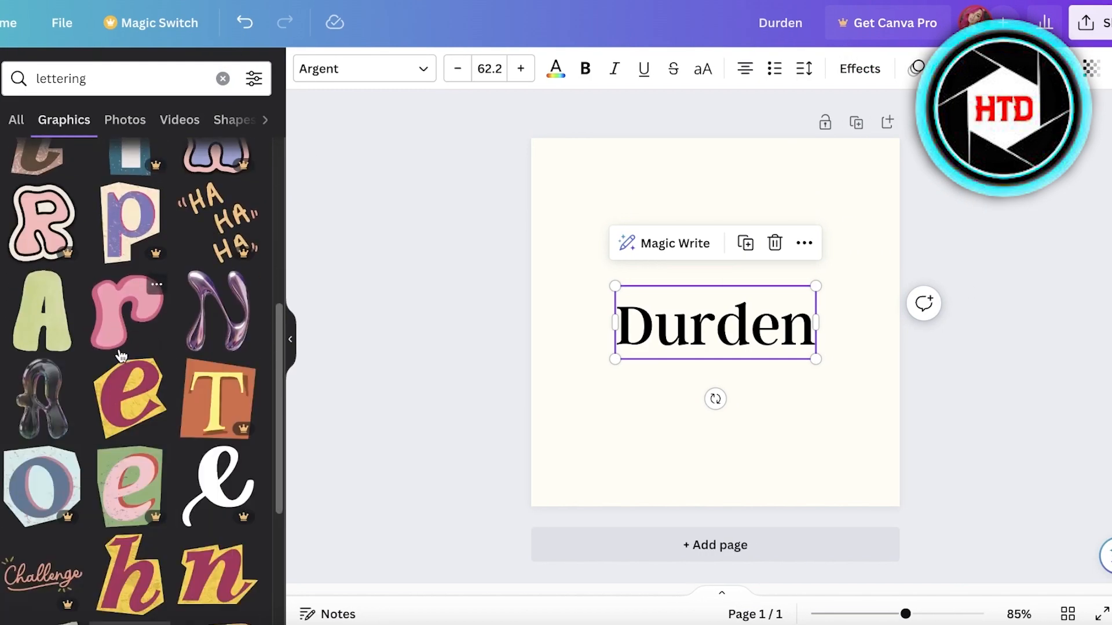
scroll(51, 378, "down", 3)
scroll(46, 388, "up", 4)
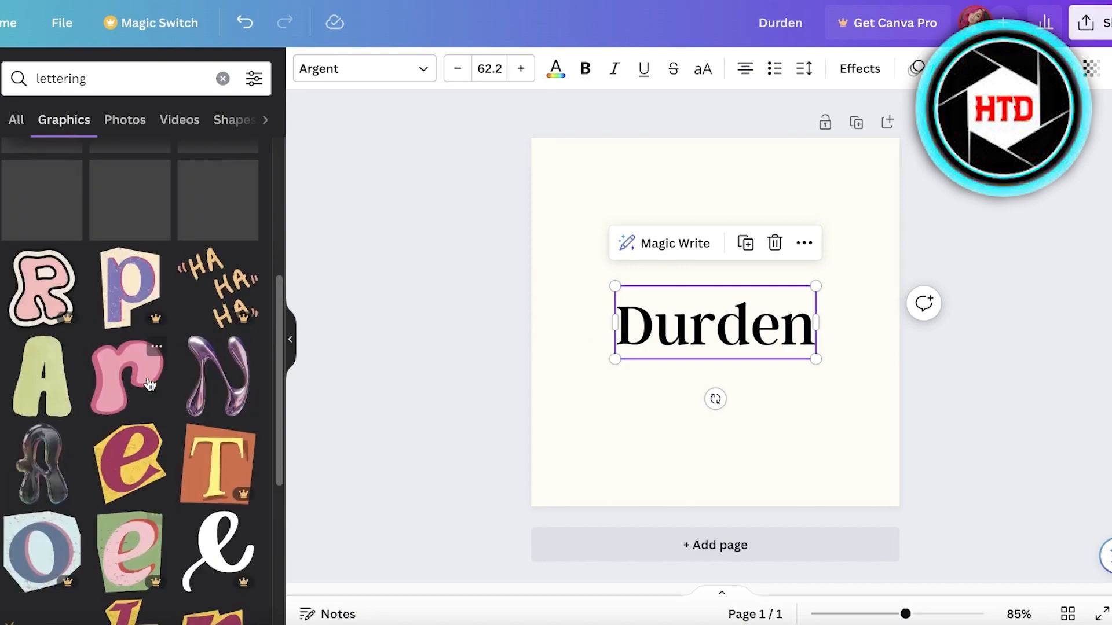
scroll(73, 189, "down", 3)
scroll(122, 249, "up", 4)
scroll(110, 272, "down", 9)
scroll(108, 279, "down", 10)
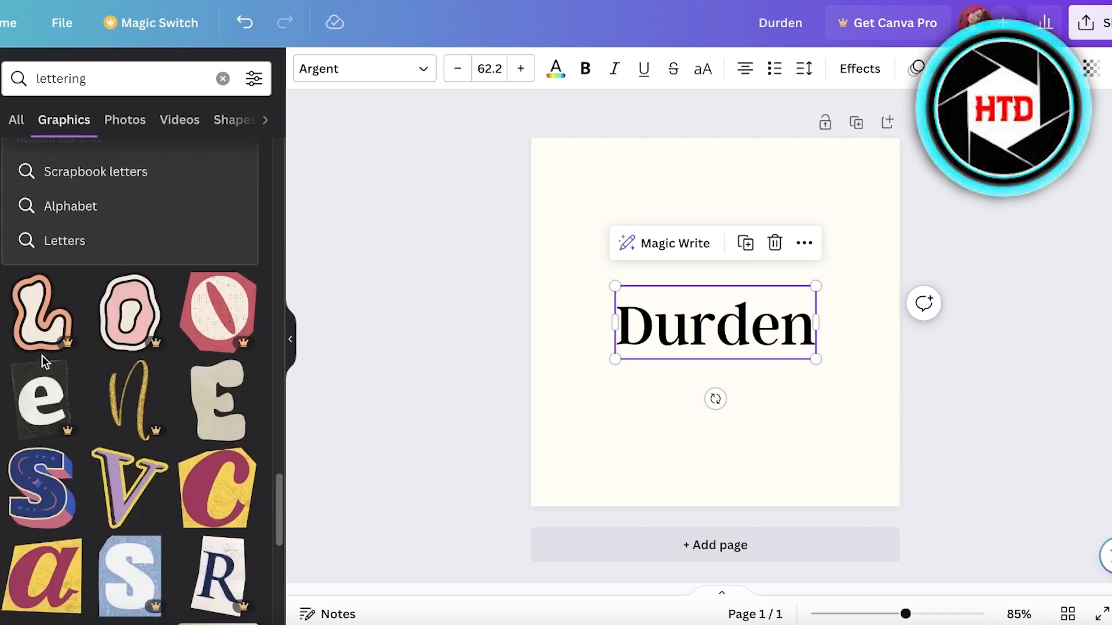
scroll(42, 355, "down", 8)
scroll(40, 356, "down", 3)
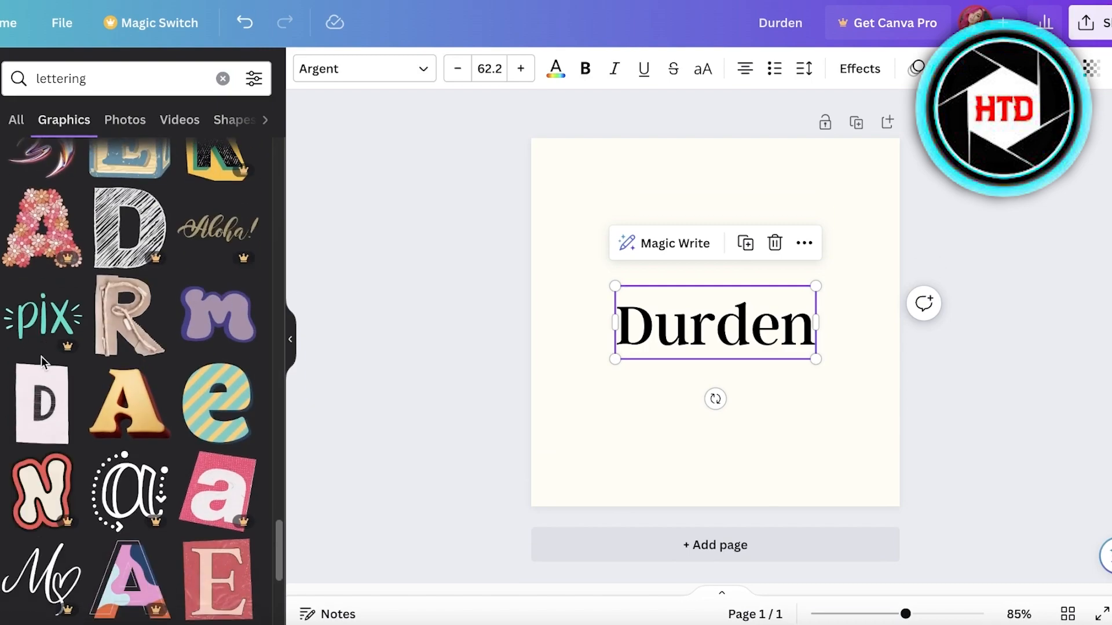
left_click(61, 373)
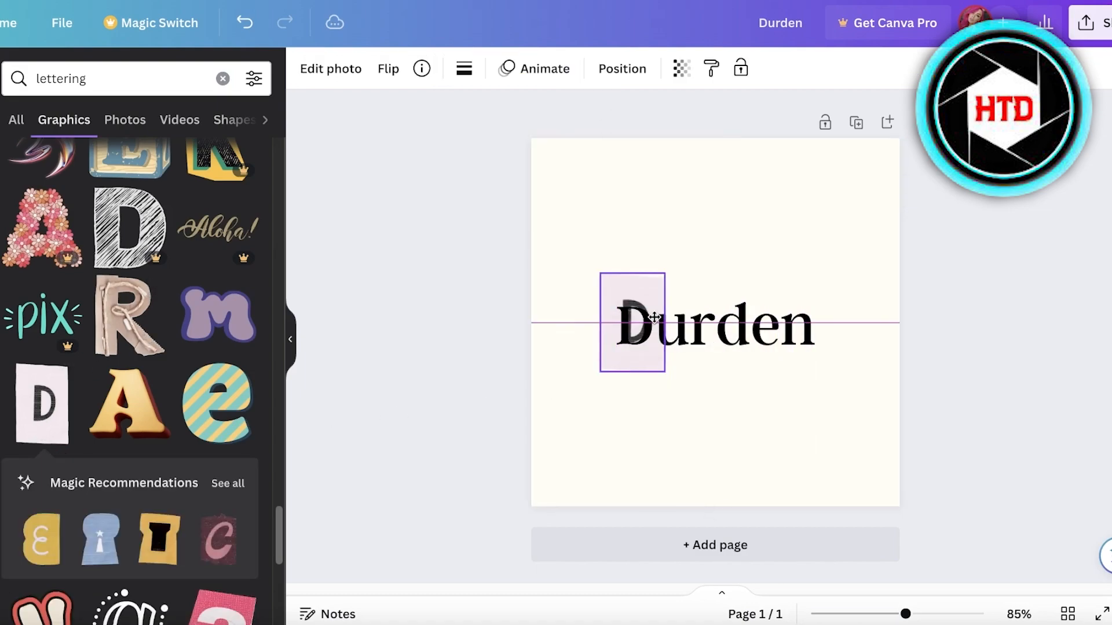
left_click_drag(652, 316, 653, 315)
left_click_drag(745, 328, 749, 331)
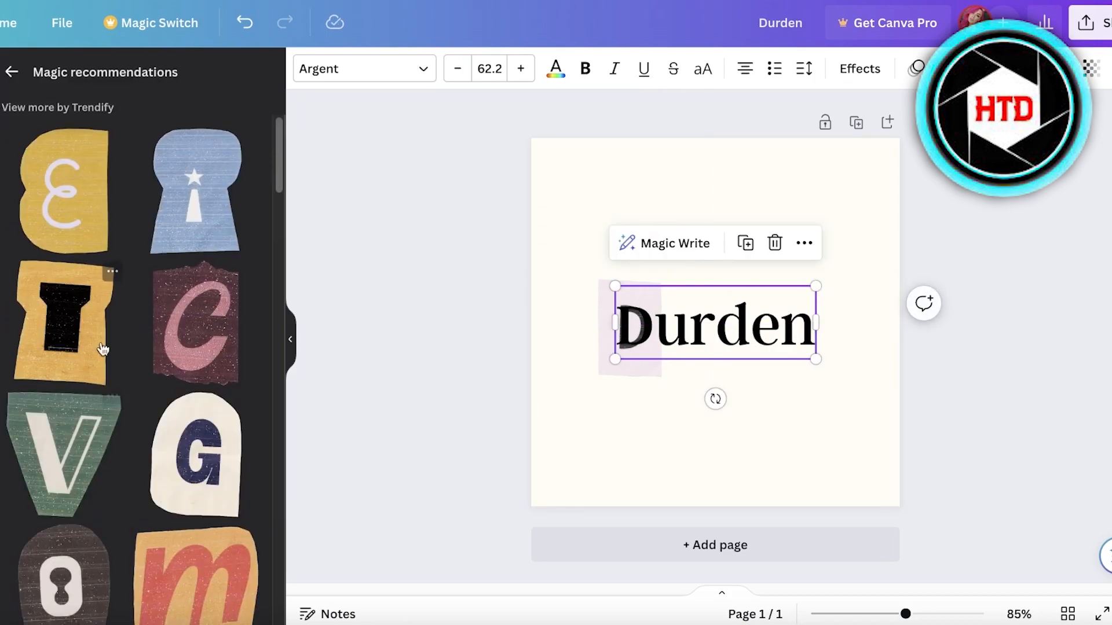
- Add E and U stickers, shrunk and placed over the 'en' and 'u' of Durden
left_click(78, 197)
left_click_drag(603, 481, 747, 238)
left_click_drag(778, 197, 760, 308)
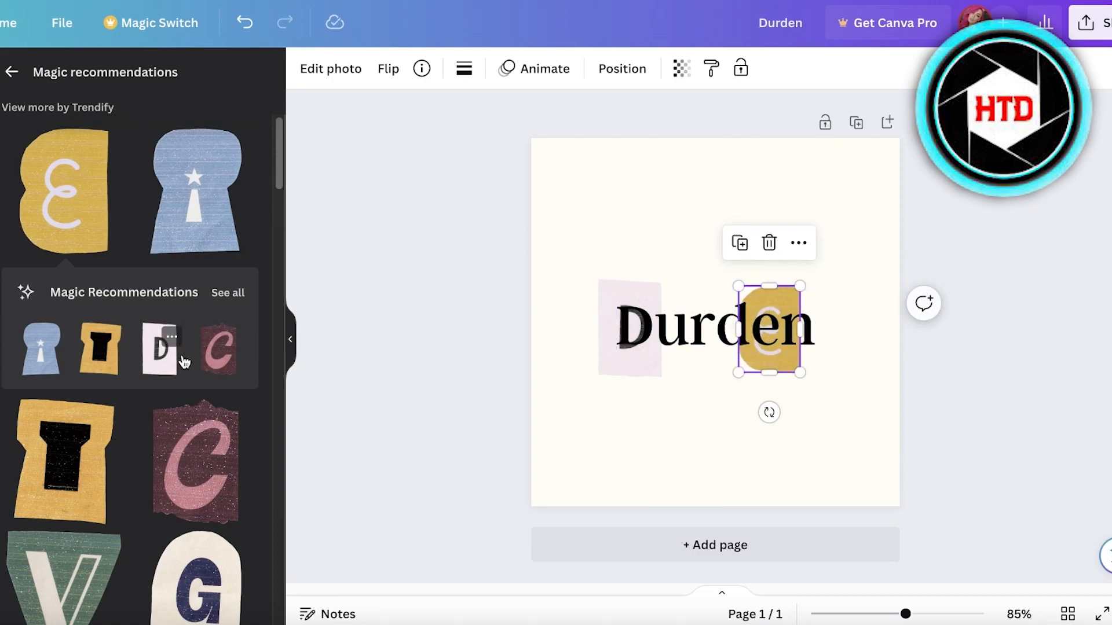
scroll(185, 363, "down", 5)
left_click(63, 414)
left_click_drag(604, 467, 787, 271)
left_click_drag(794, 219, 673, 336)
left_click_drag(642, 375, 662, 349)
- Search the graphics for 'm letter'
scroll(65, 427, "down", 8)
scroll(65, 427, "down", 15)
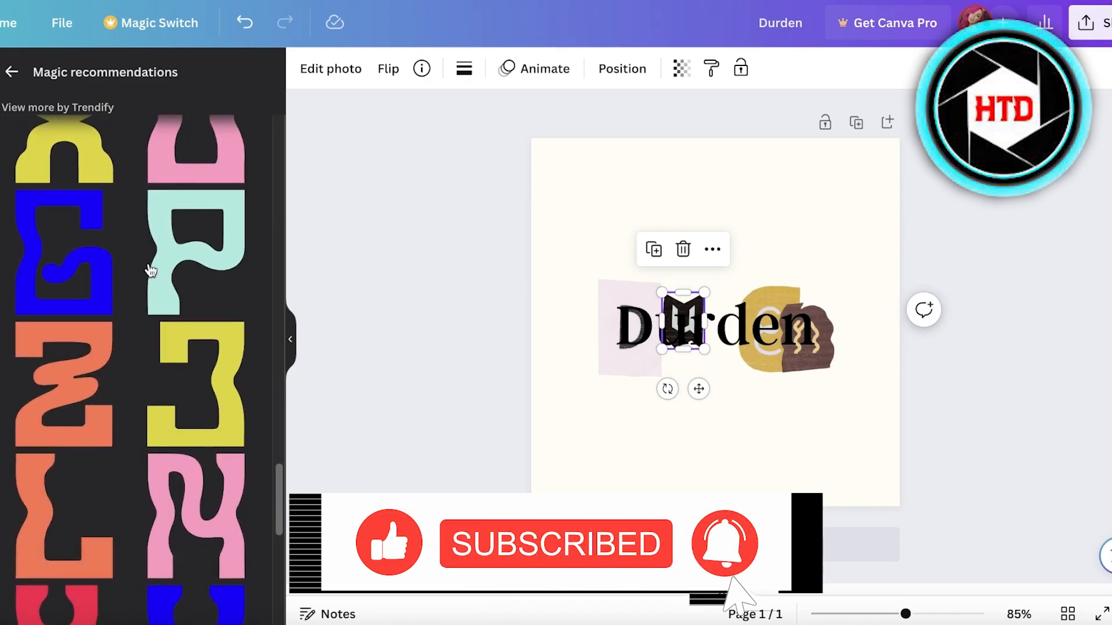
scroll(174, 330, "up", 20)
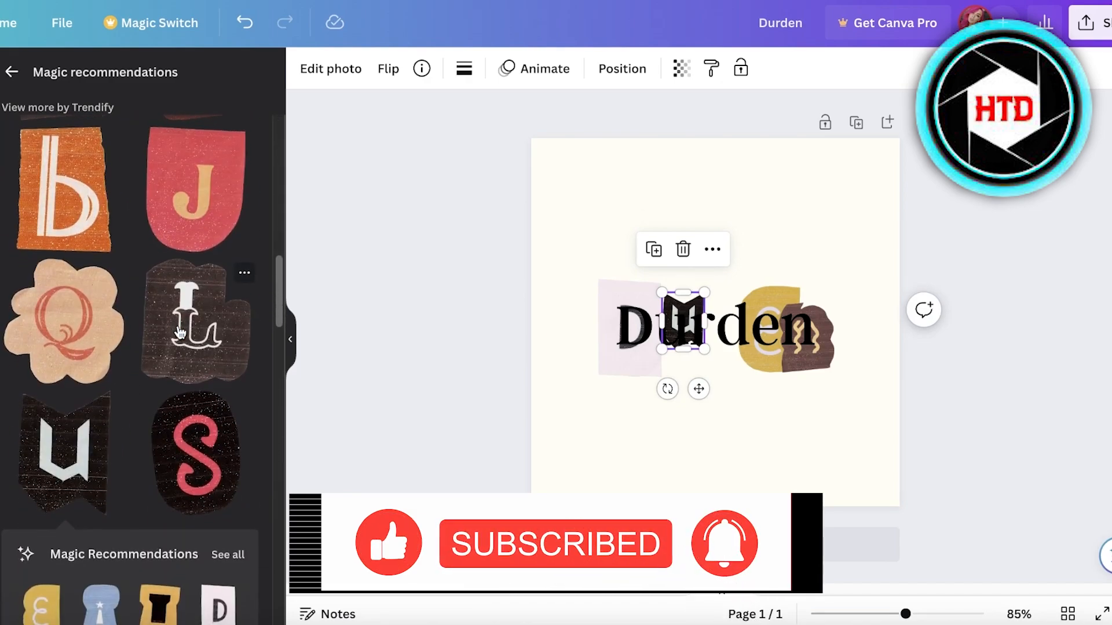
scroll(180, 332, "down", 7)
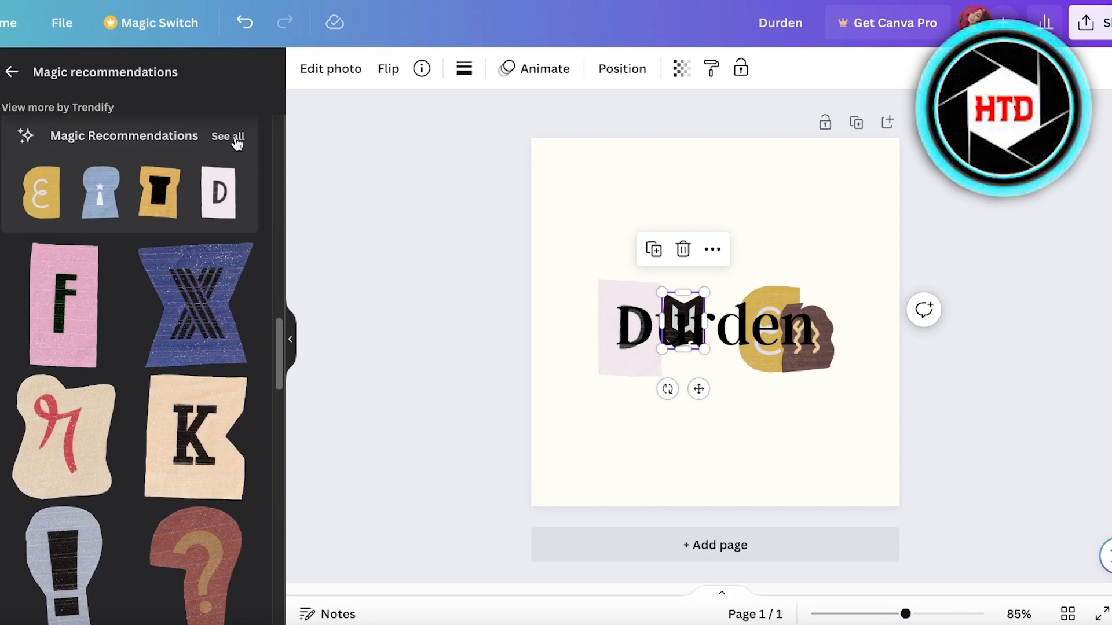
left_click(227, 137)
scroll(174, 394, "down", 5)
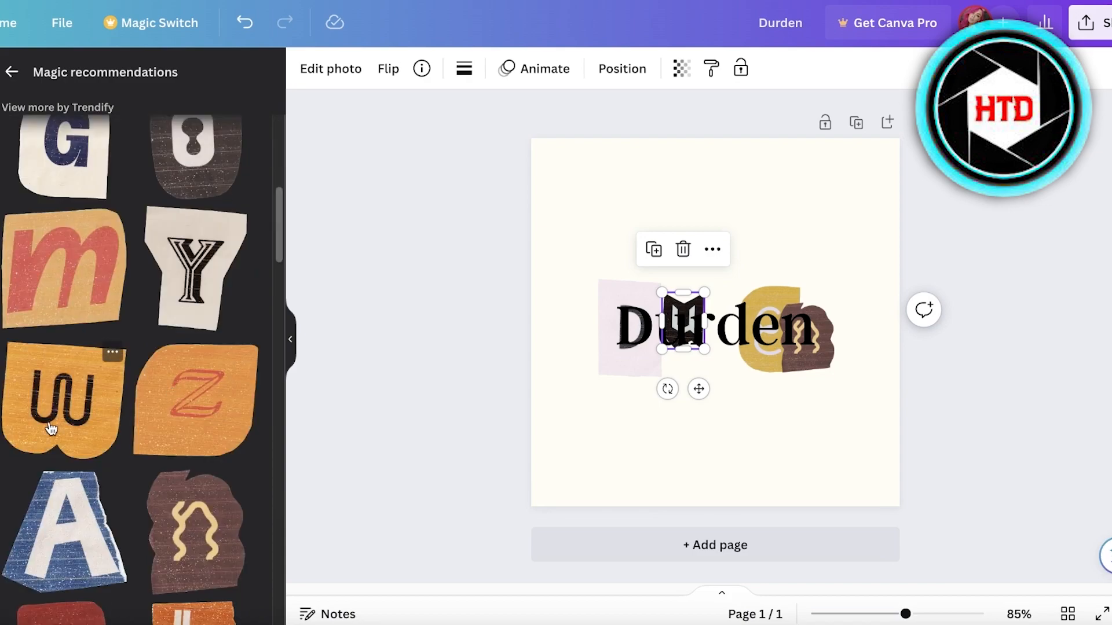
type("m letter")
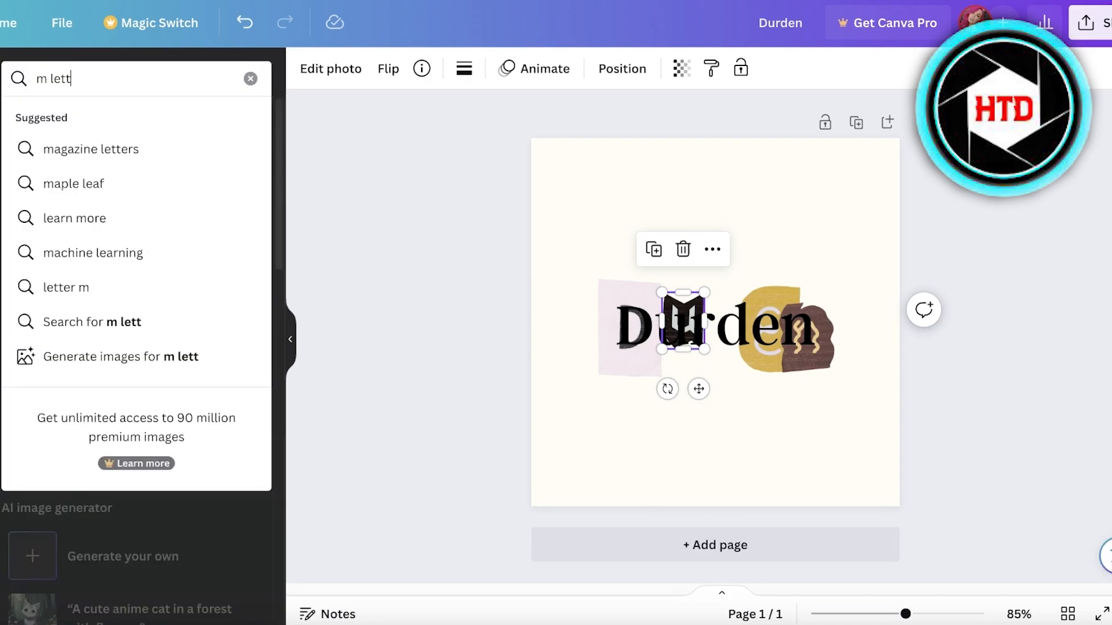
key("Return")
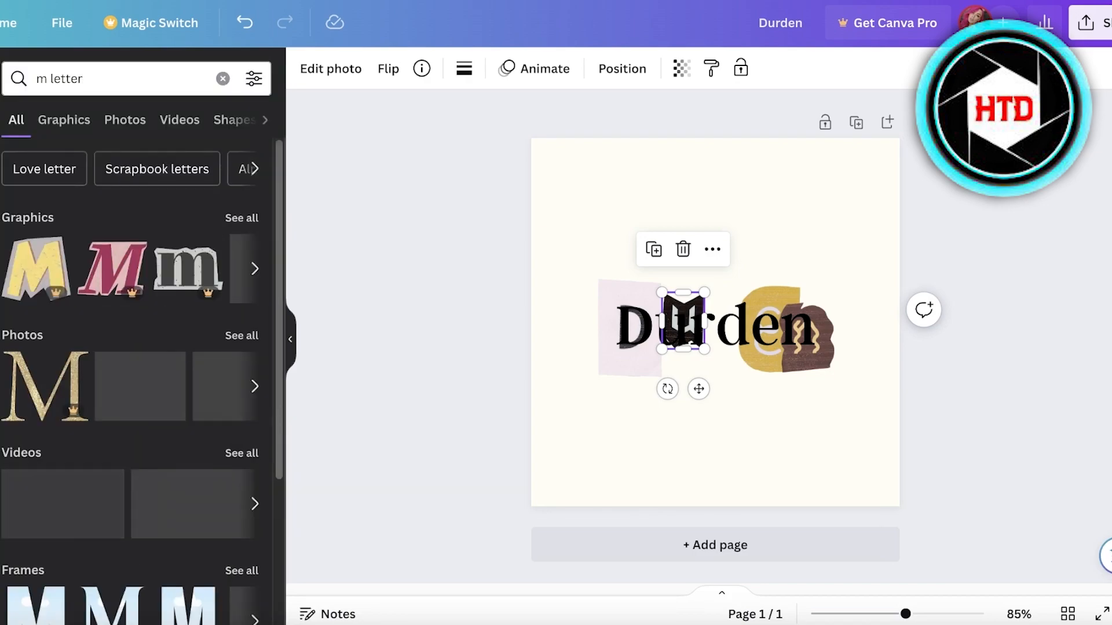
- Add a shrunken red m graphic and a maroon r cutout placed over Durden's r
left_click(234, 220)
left_click(57, 430)
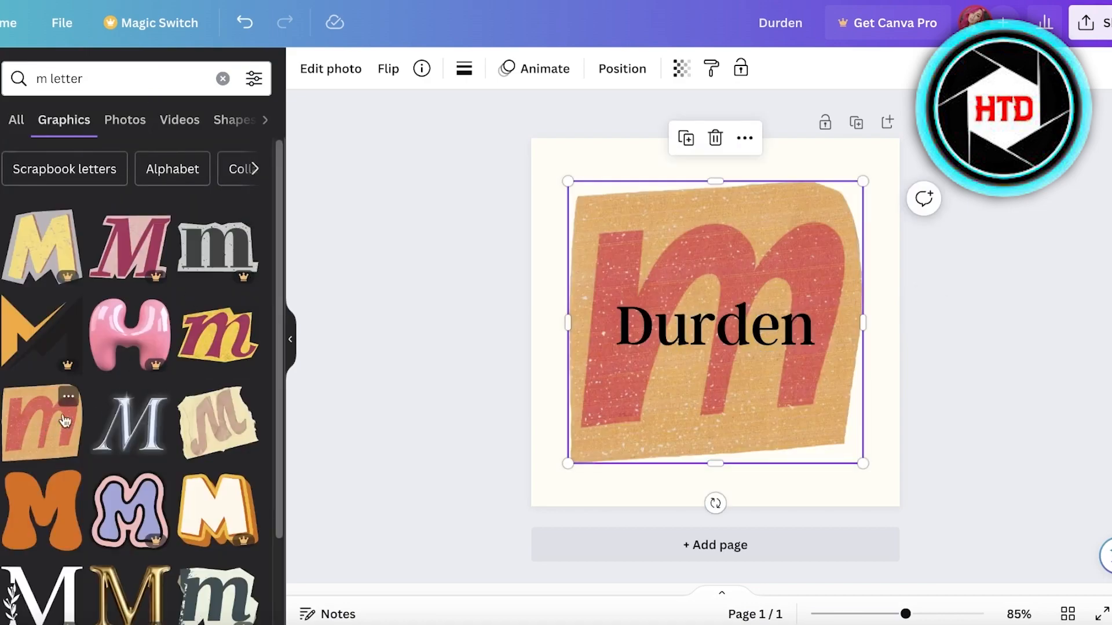
left_click_drag(567, 467, 785, 238)
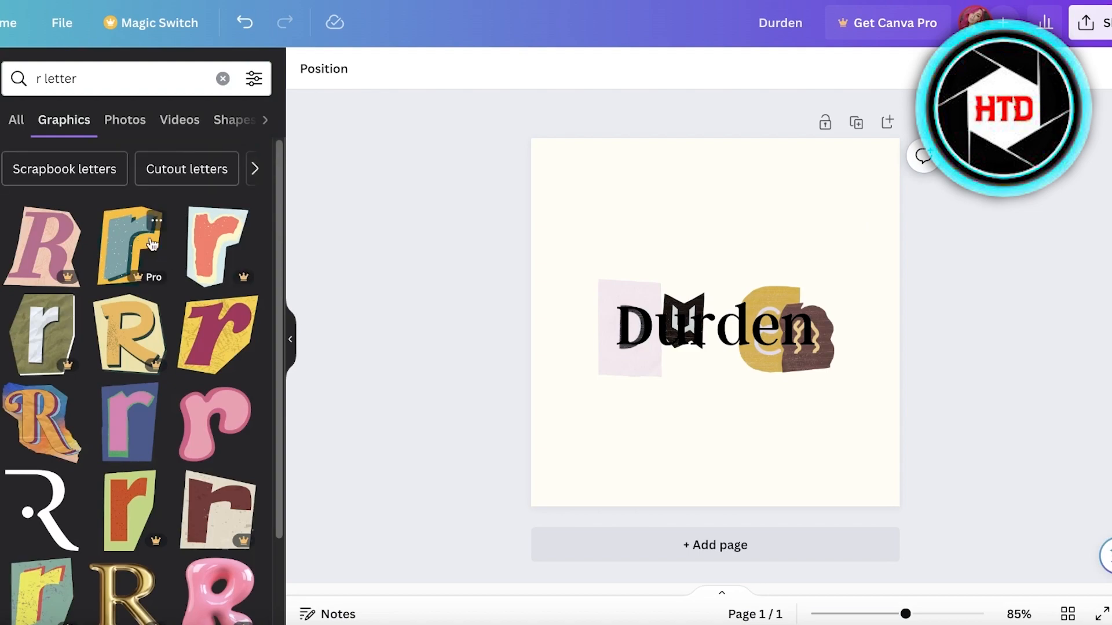
left_click(183, 348)
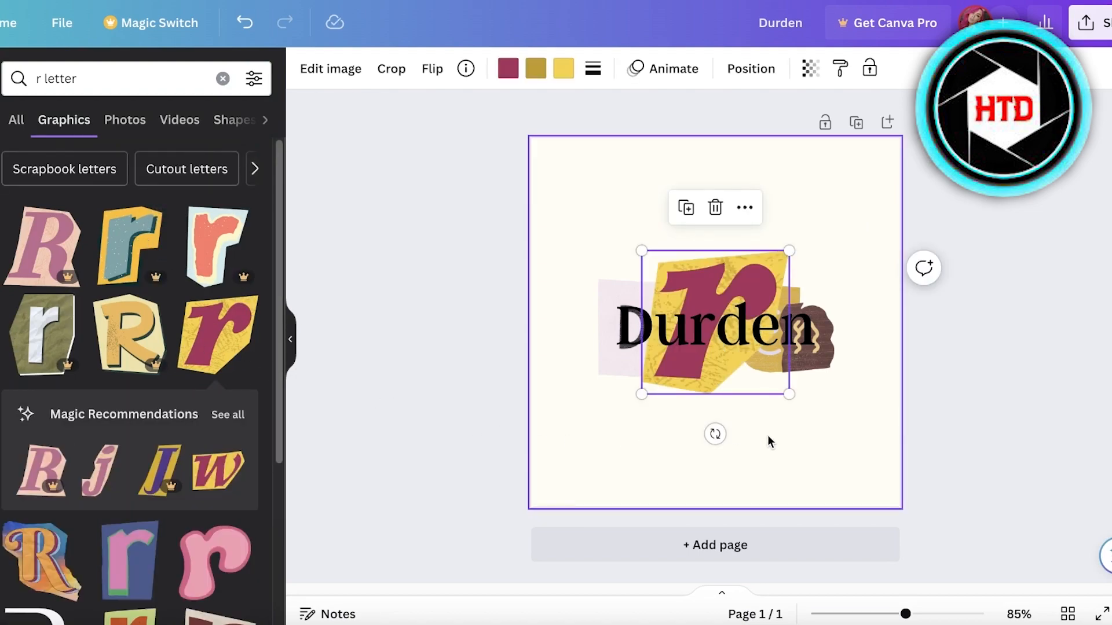
left_click_drag(652, 395, 672, 483)
- Move the plain Durden text below the collage and line up the U and r tiles
left_click(658, 335)
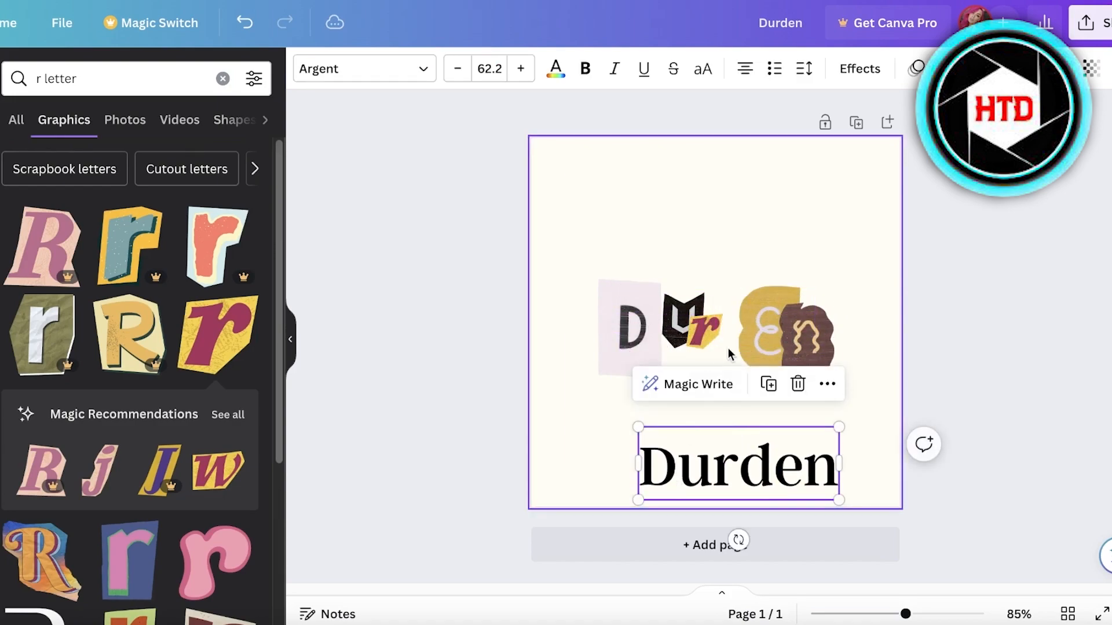
left_click_drag(683, 322, 674, 333)
left_click_drag(698, 333, 716, 336)
left_click(709, 330)
- Search 'd' letter graphics and add a small maroon-on-yellow d tile
left_click(765, 330)
left_click(41, 78)
key("BackSpace")
type("d")
key("Return")
left_click(218, 328)
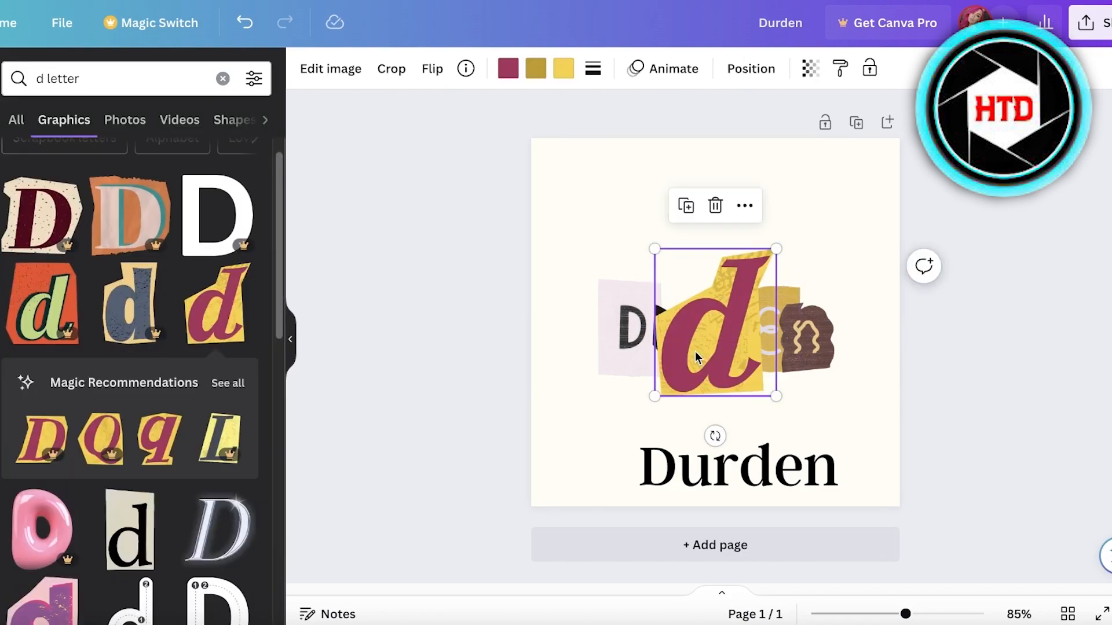
left_click_drag(660, 388, 721, 332)
- Recolour the d tile: maroon to near black, gold to blue-violet, yellow to muted lavender
left_click(507, 69)
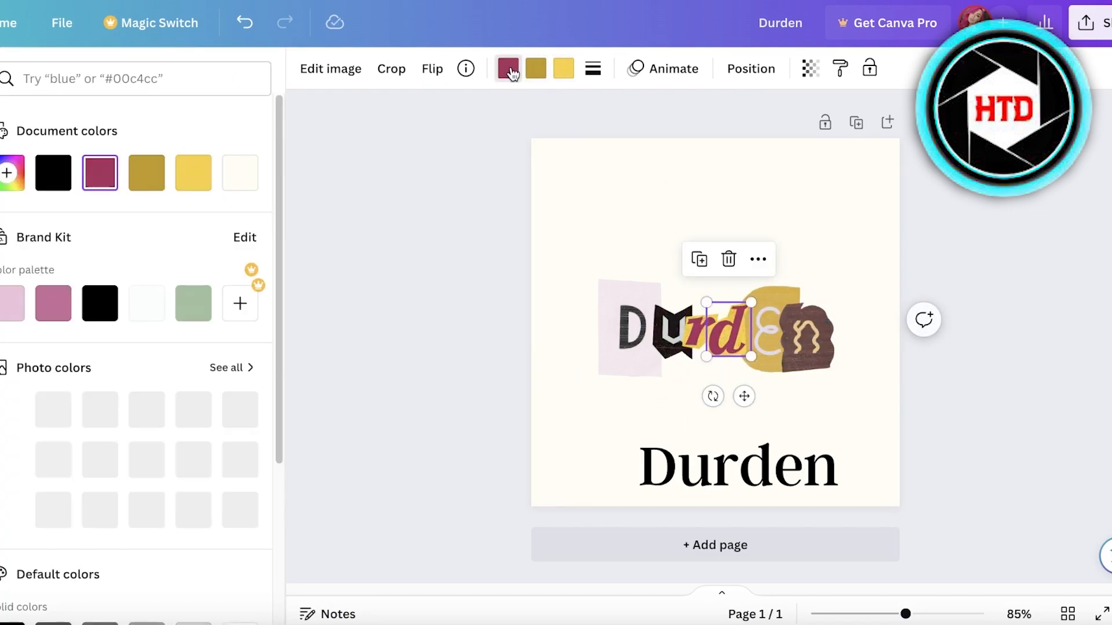
left_click(7, 172)
left_click_drag(173, 243, 154, 288)
left_click(539, 71)
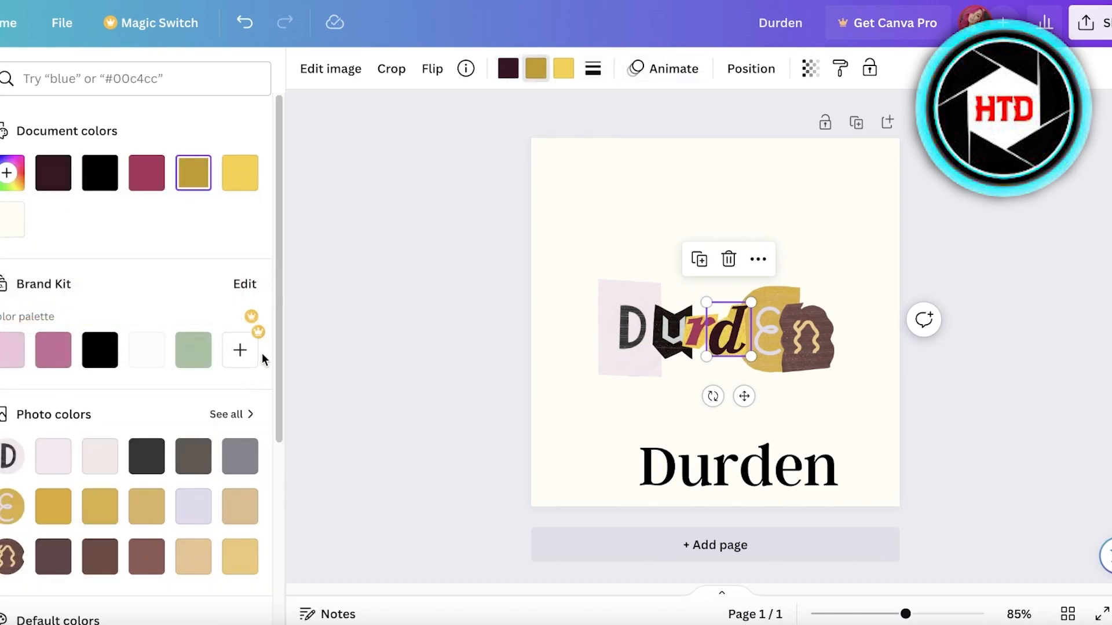
left_click(22, 170)
left_click_drag(112, 325, 170, 323)
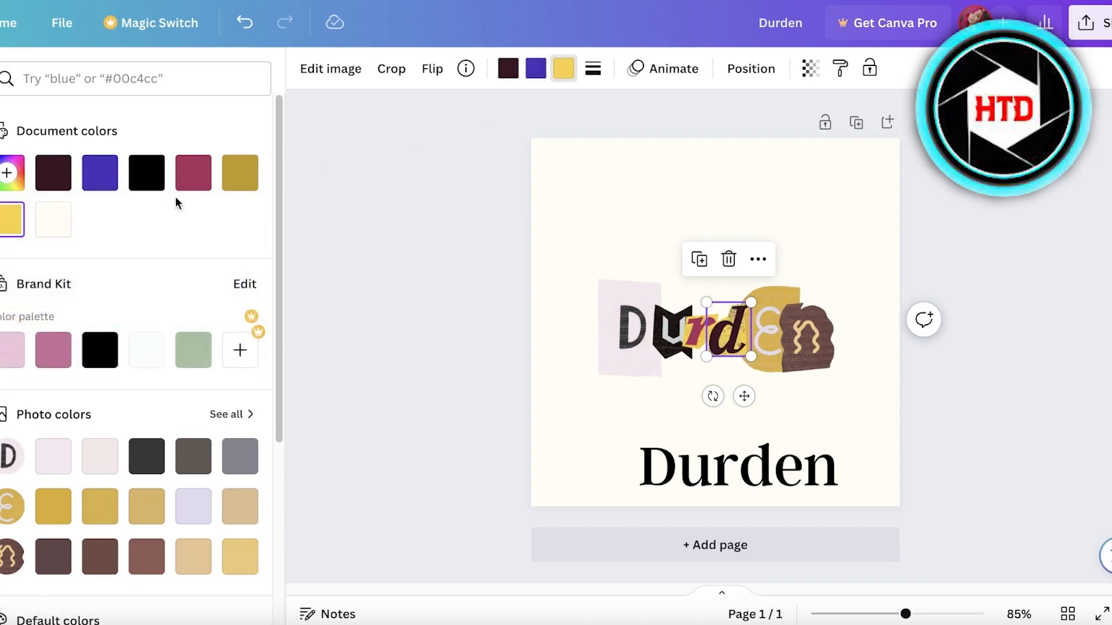
left_click(100, 173)
left_click(100, 173)
left_click(127, 252)
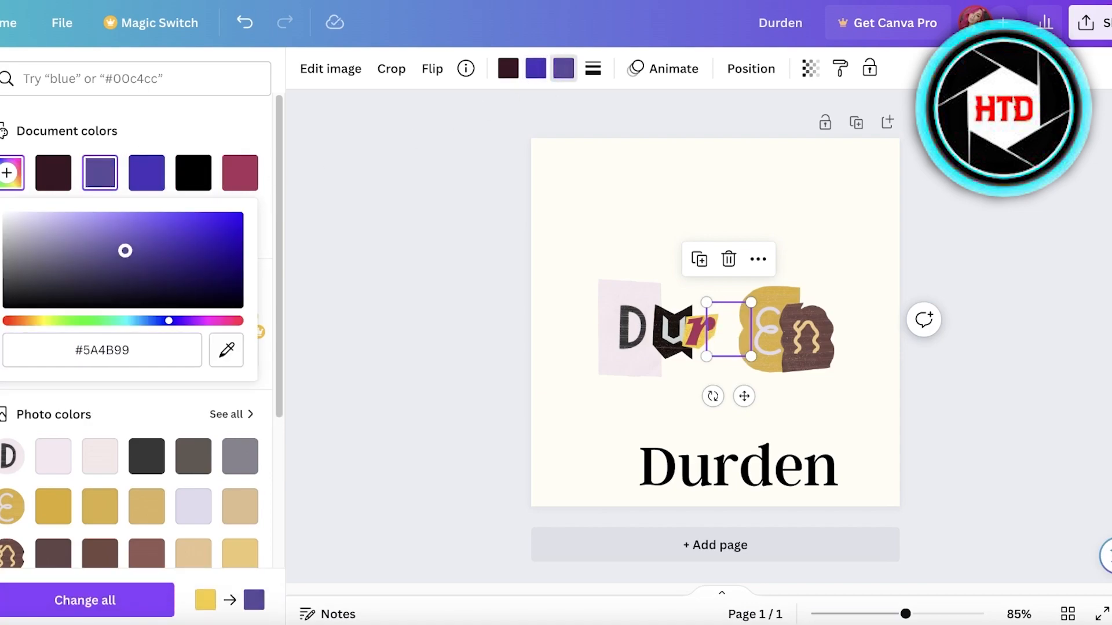
left_click(650, 394)
- Move the D tile up, reposition the u, and shrink the d tile
left_click_drag(630, 339, 670, 329)
left_click(678, 334)
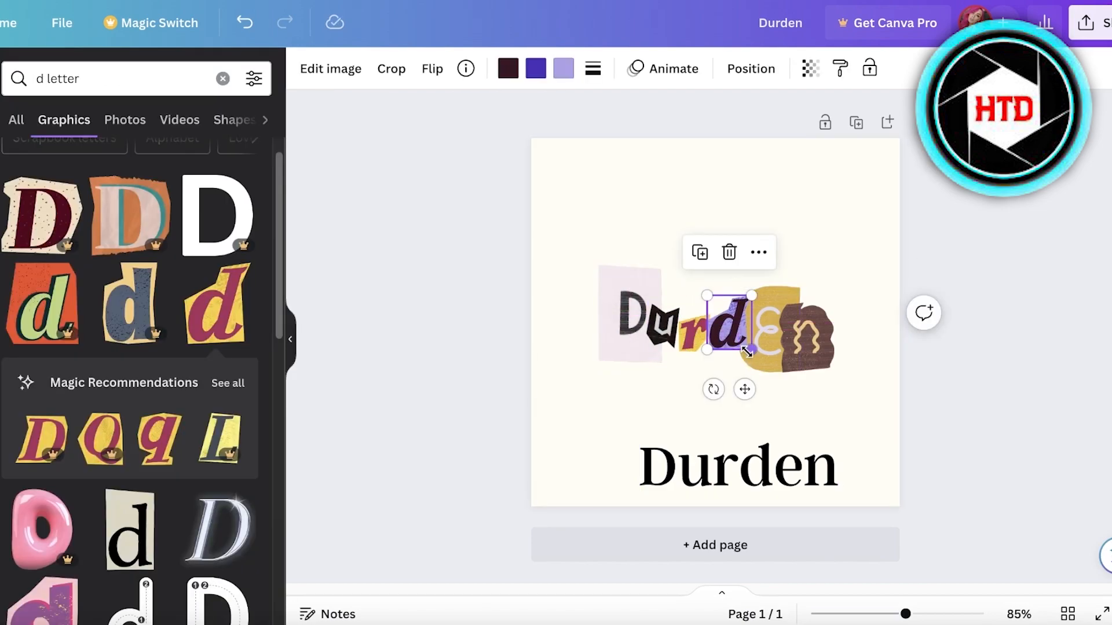
left_click_drag(749, 348, 739, 334)
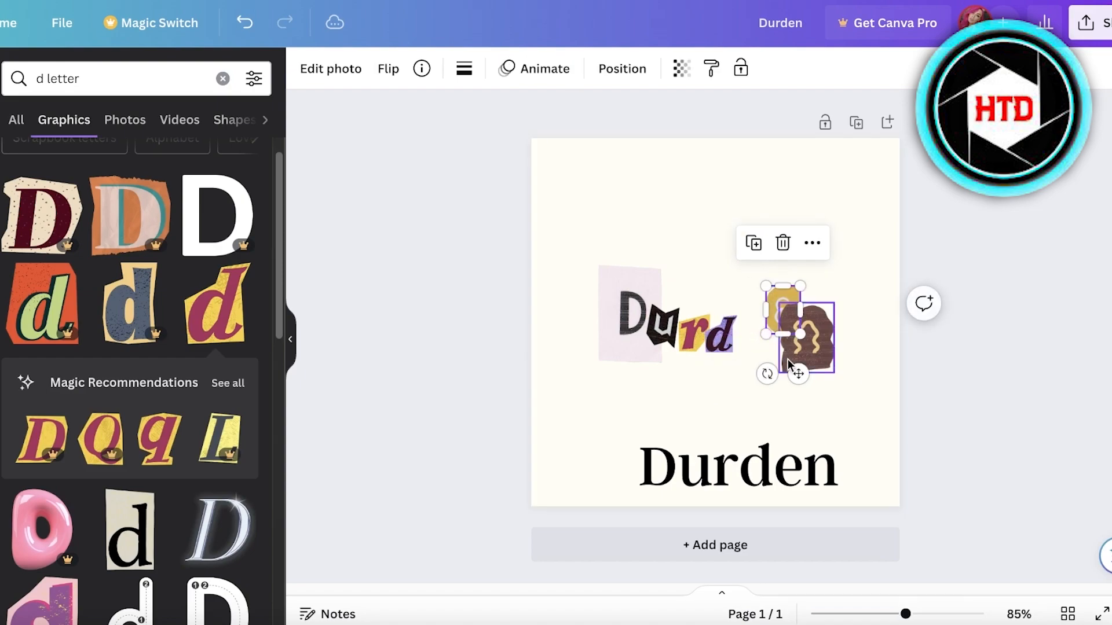
- Align the e and n tiles in the row next to the d
left_click_drag(765, 374, 764, 370)
left_click_drag(777, 298, 751, 315)
left_click_drag(810, 339, 803, 323)
left_click_drag(813, 295, 791, 322)
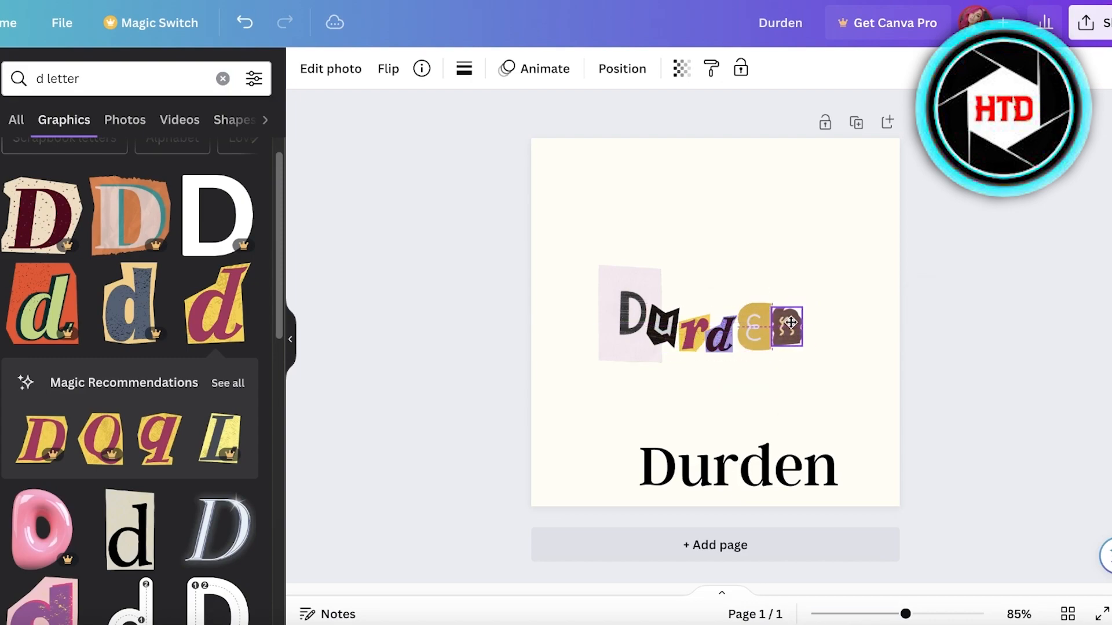
- Search 'e' letter graphics and add the burgundy-and-yellow e cutout
left_click(749, 328)
left_click(42, 78)
key("BackSpace")
type("e")
key("Return")
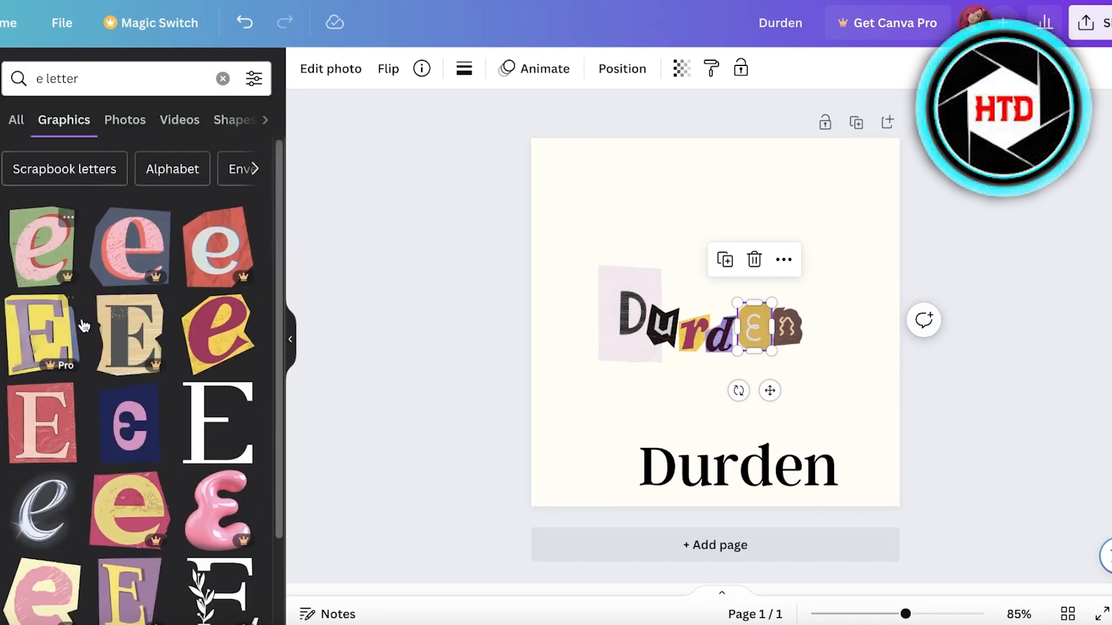
left_click(209, 325)
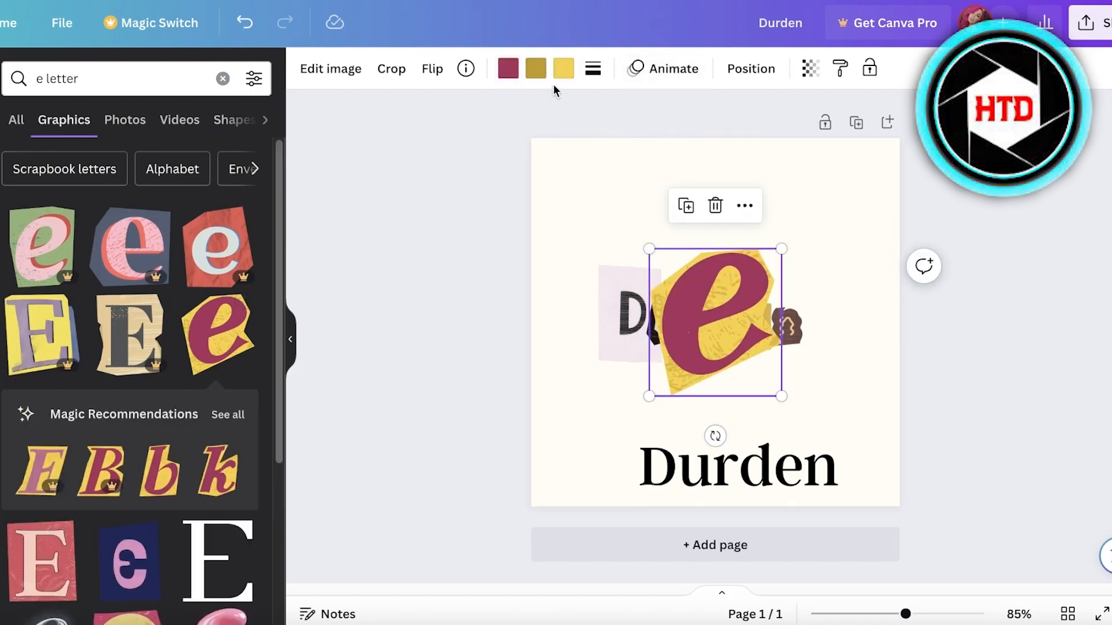
- Recolour the e to purple, orange and dark blue, shrink it, and shift all six letters right
left_click(535, 73)
scroll(124, 546, "down", 4)
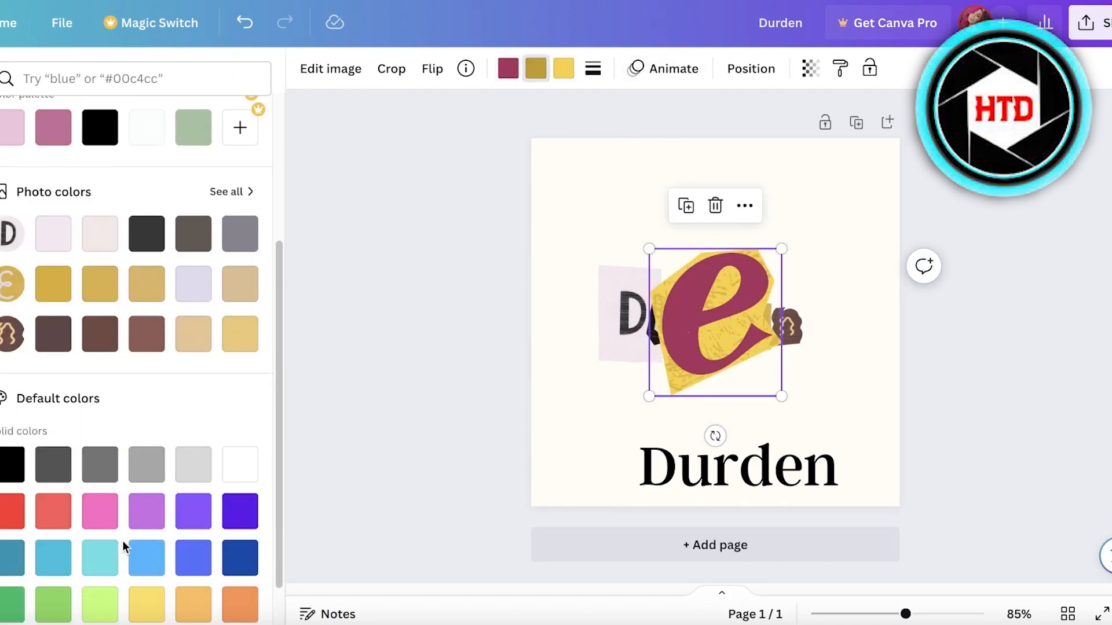
left_click(251, 517)
left_click(557, 65)
scroll(197, 487, "down", 1)
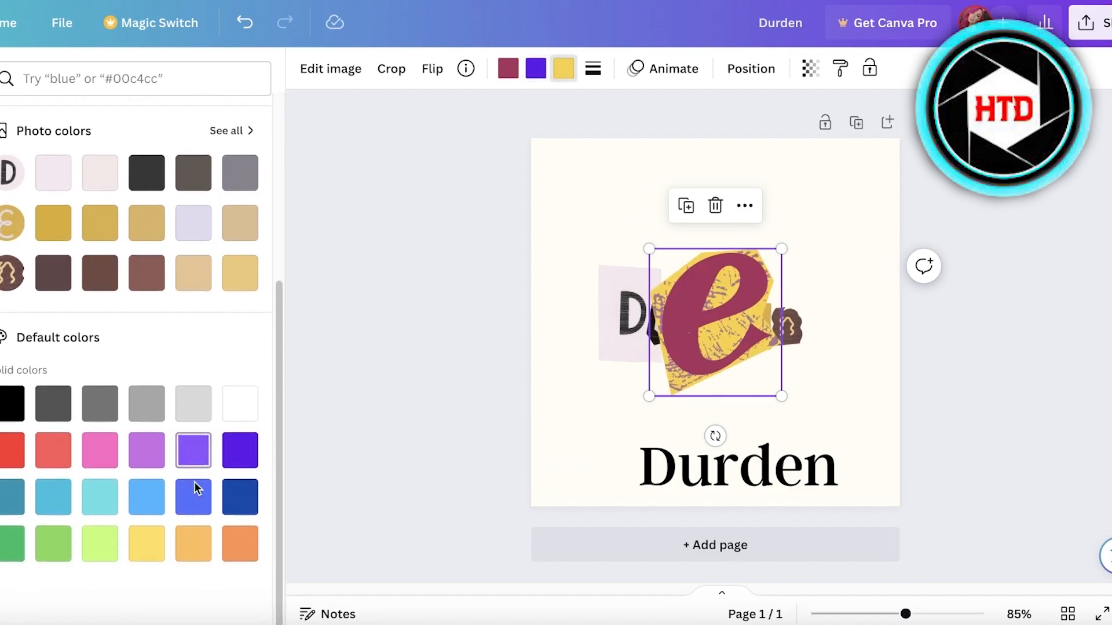
left_click(232, 554)
left_click(54, 497)
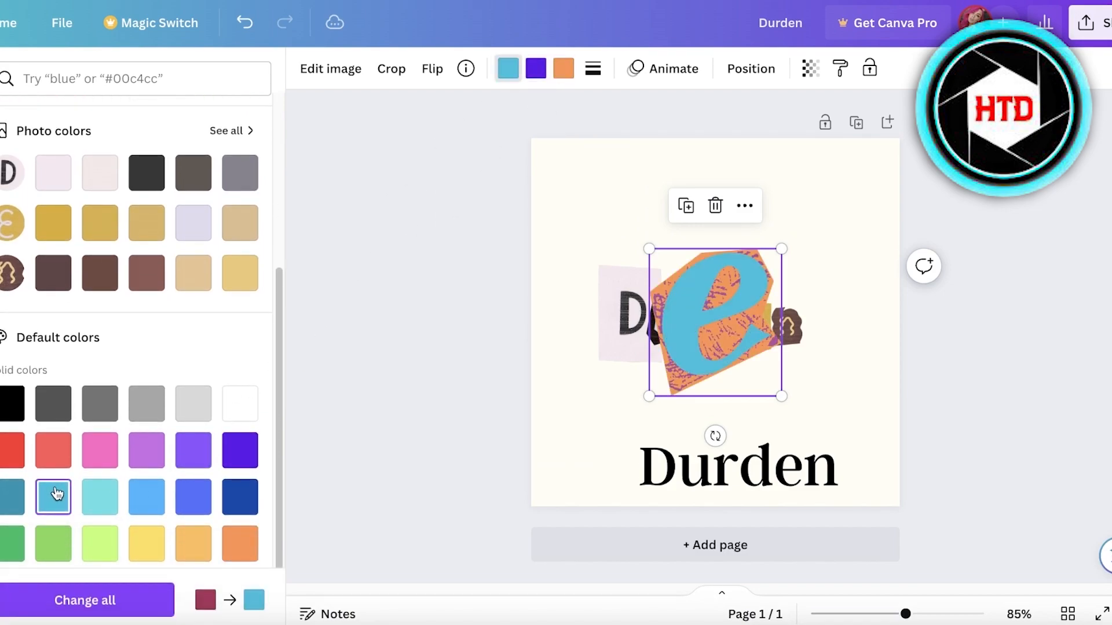
left_click(13, 497)
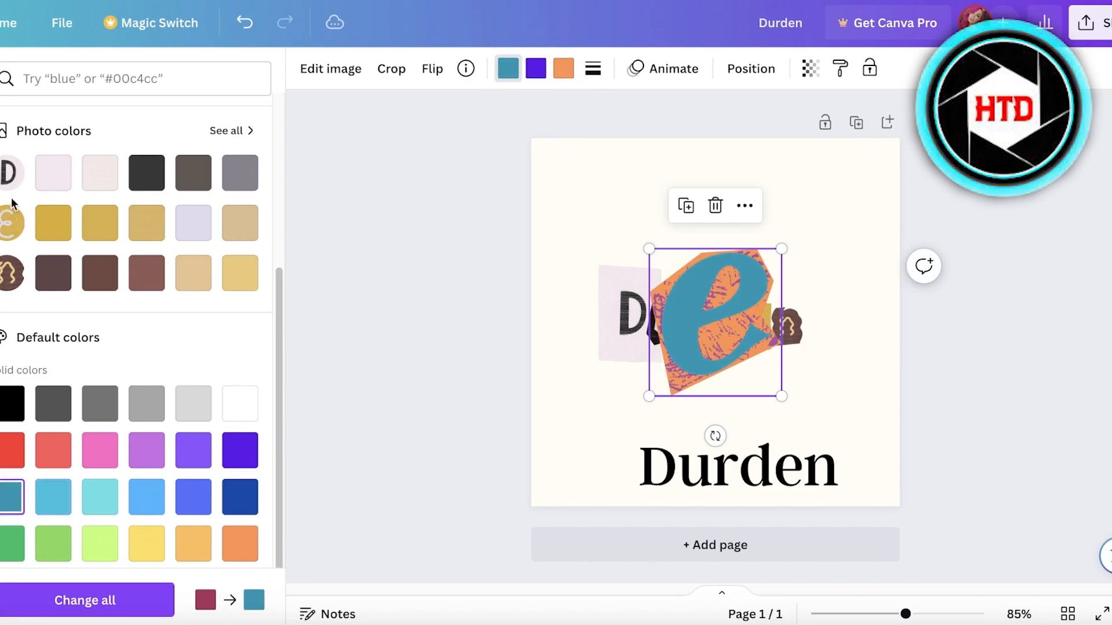
left_click_drag(649, 396, 743, 281)
left_click_drag(878, 256, 669, 346)
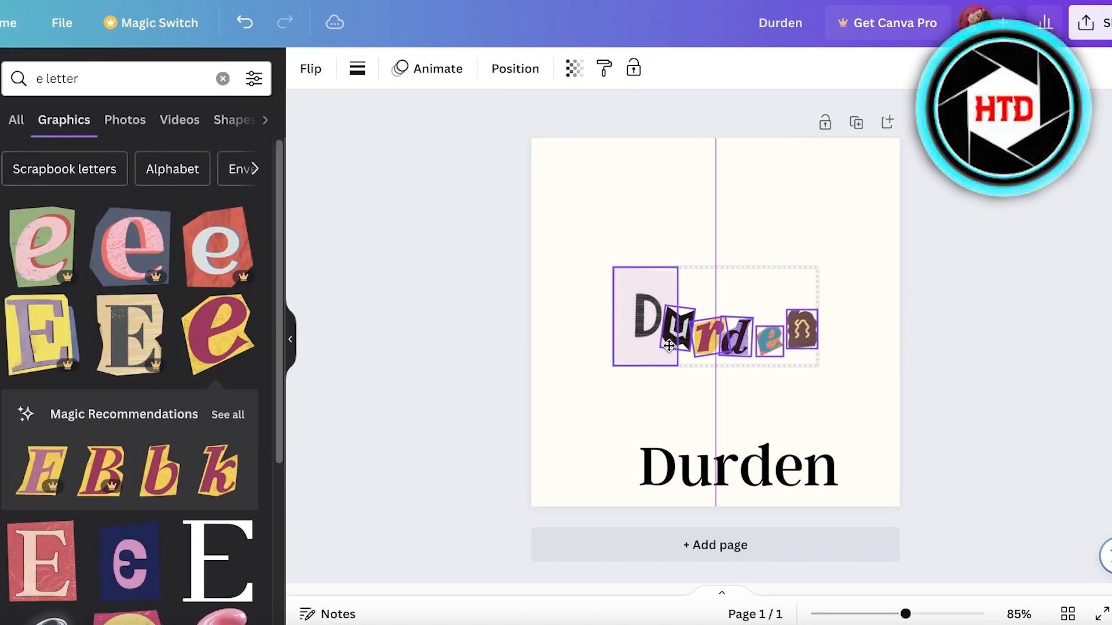
- Apply the Scrapbook animation to all six letter tiles, then delete the plain Durden text
left_click(856, 280)
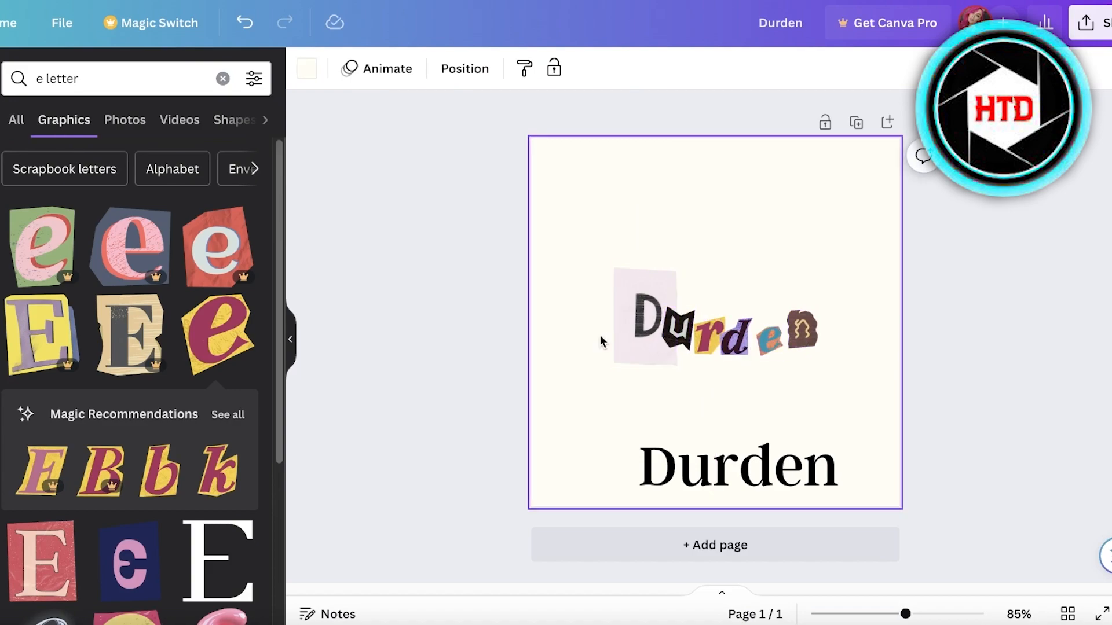
left_click(644, 348)
left_click_drag(844, 325, 539, 354)
left_click(465, 64)
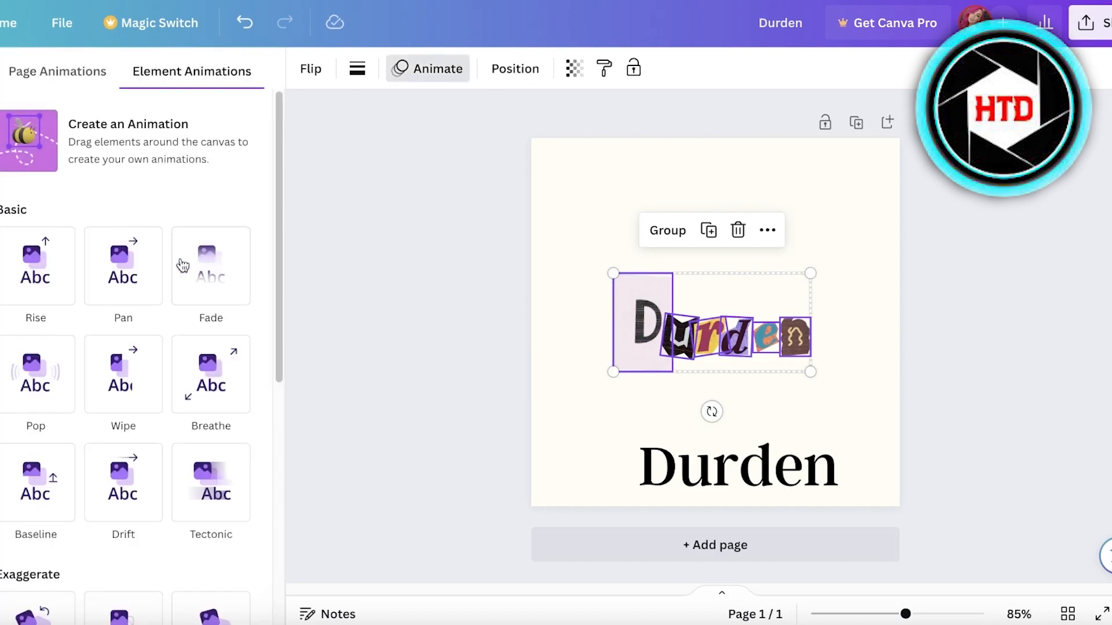
left_click(58, 264)
scroll(64, 267, "down", 3)
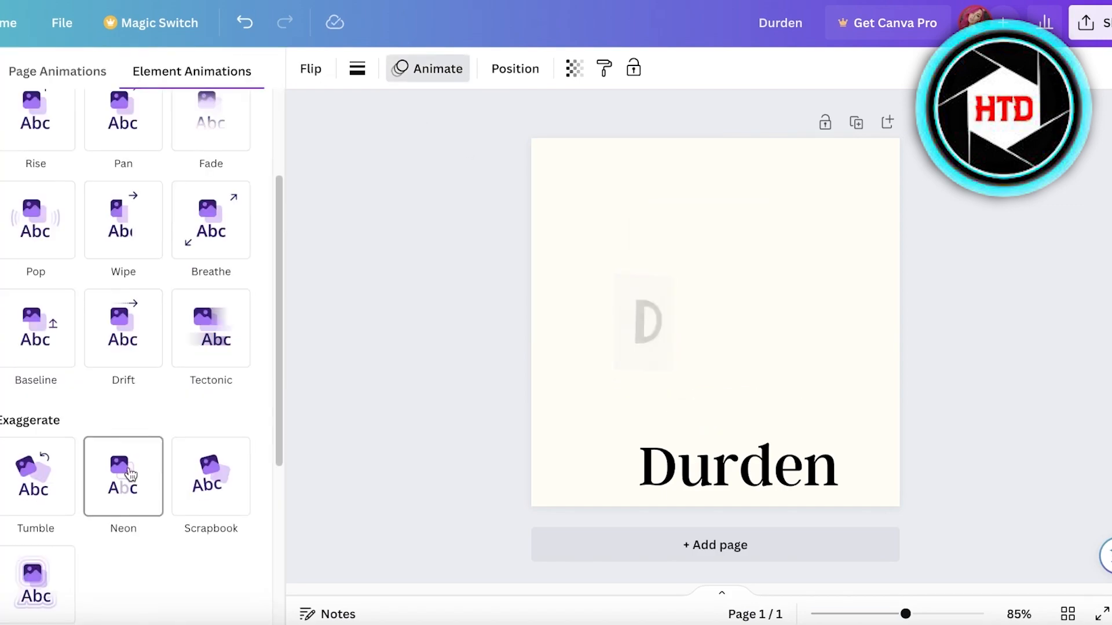
left_click(198, 476)
left_click(815, 460)
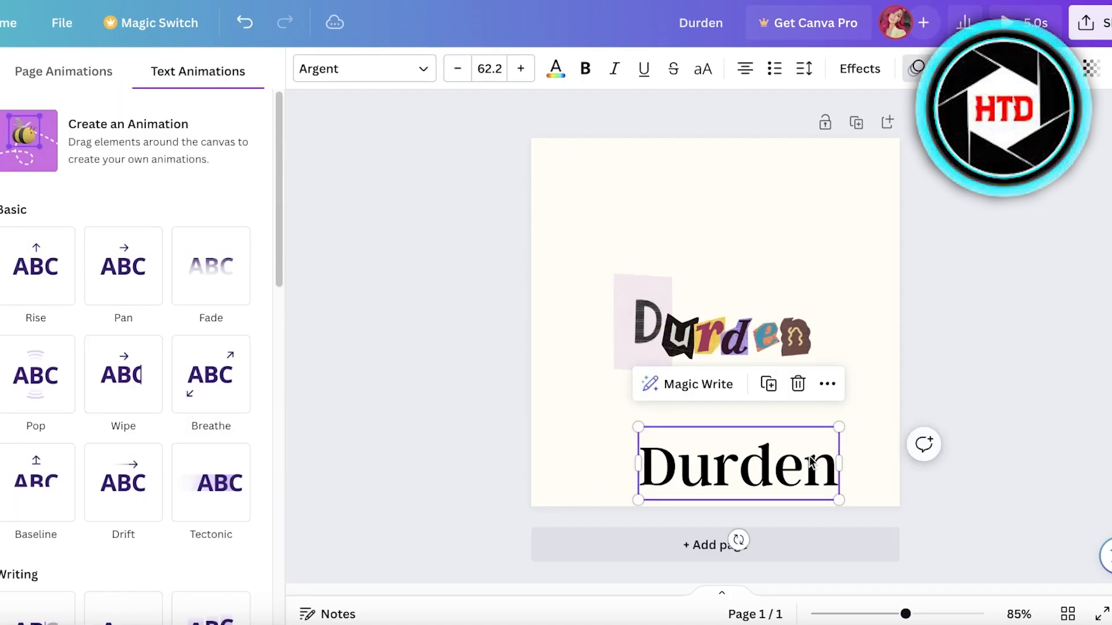
key("Delete")
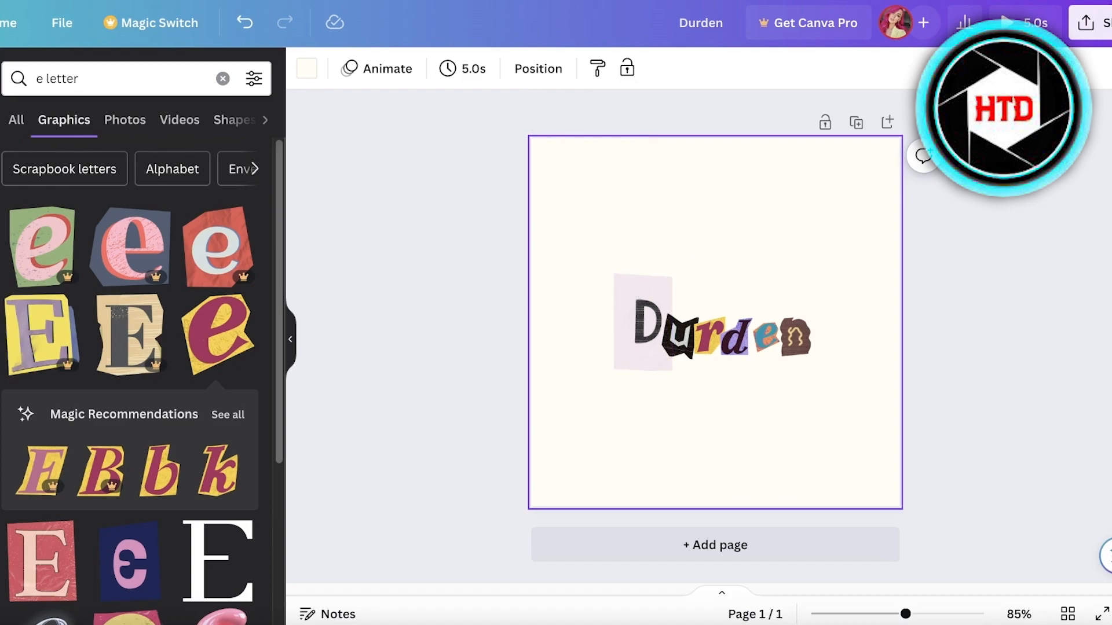
- Present the animated Durden collage full screen as a preview, then exit
left_click(1089, 23)
left_click(841, 356)
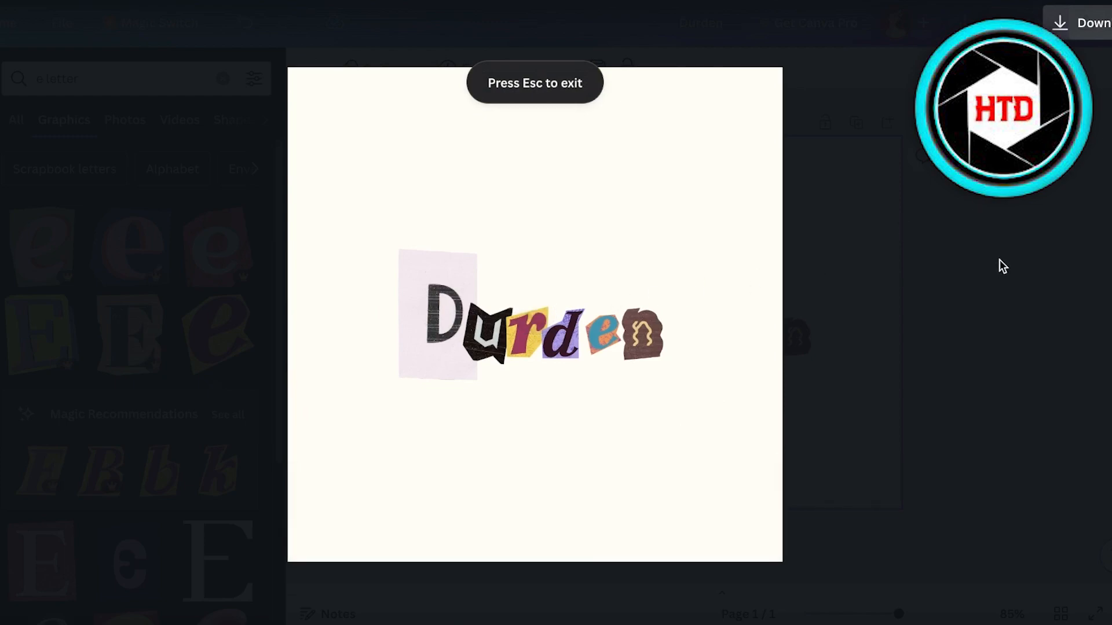
key("Escape")
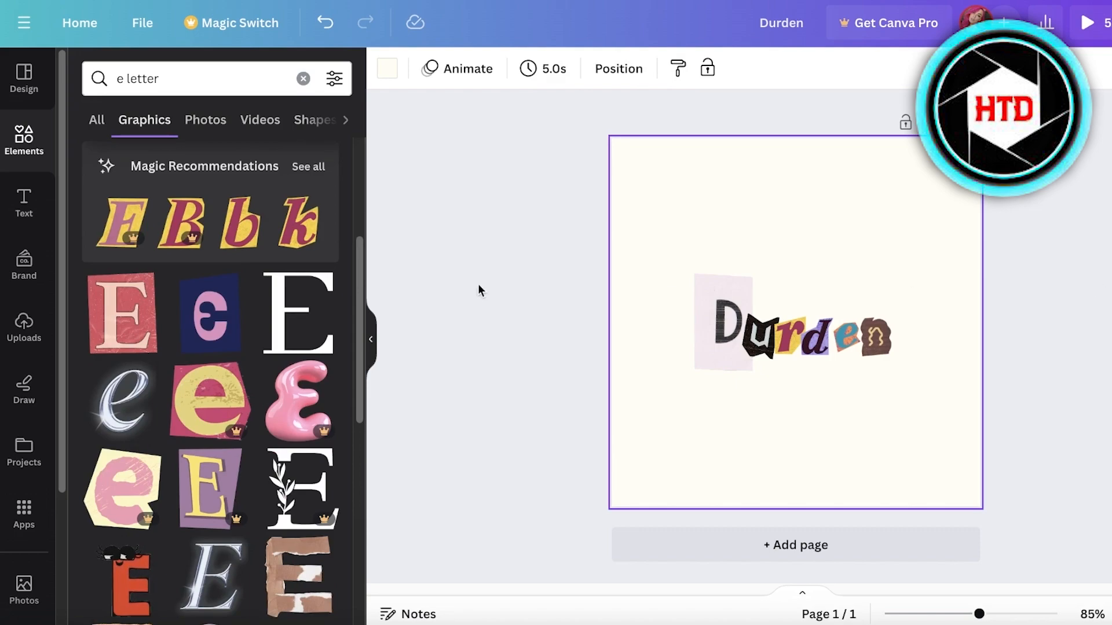
- Clear the e letter results and search Elements for 'hoodie'
left_click(16, 135)
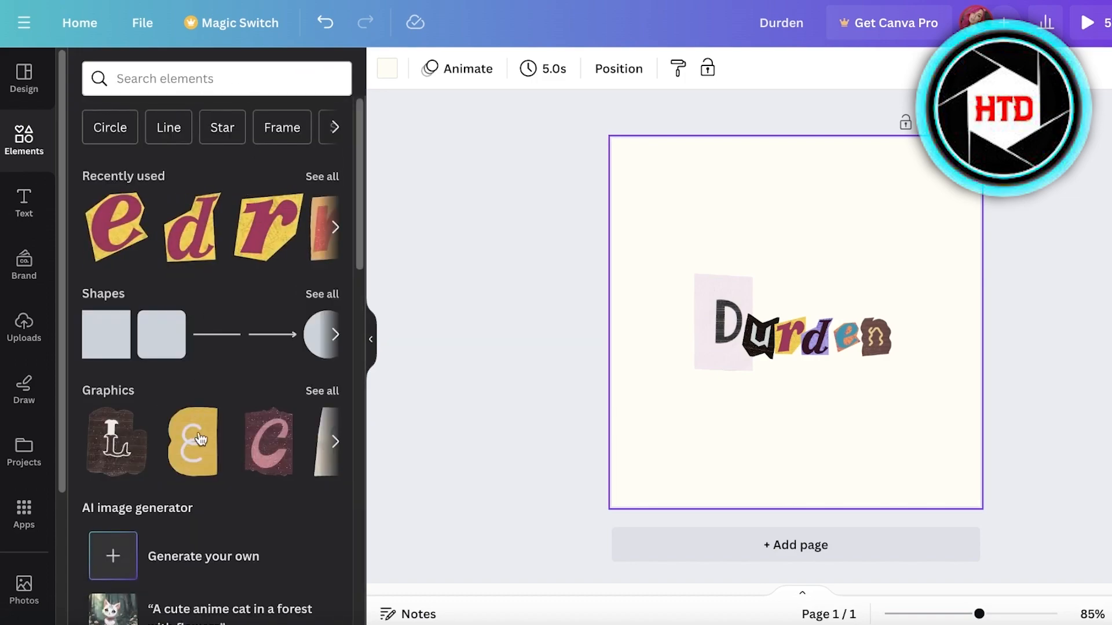
scroll(199, 429, "down", 6)
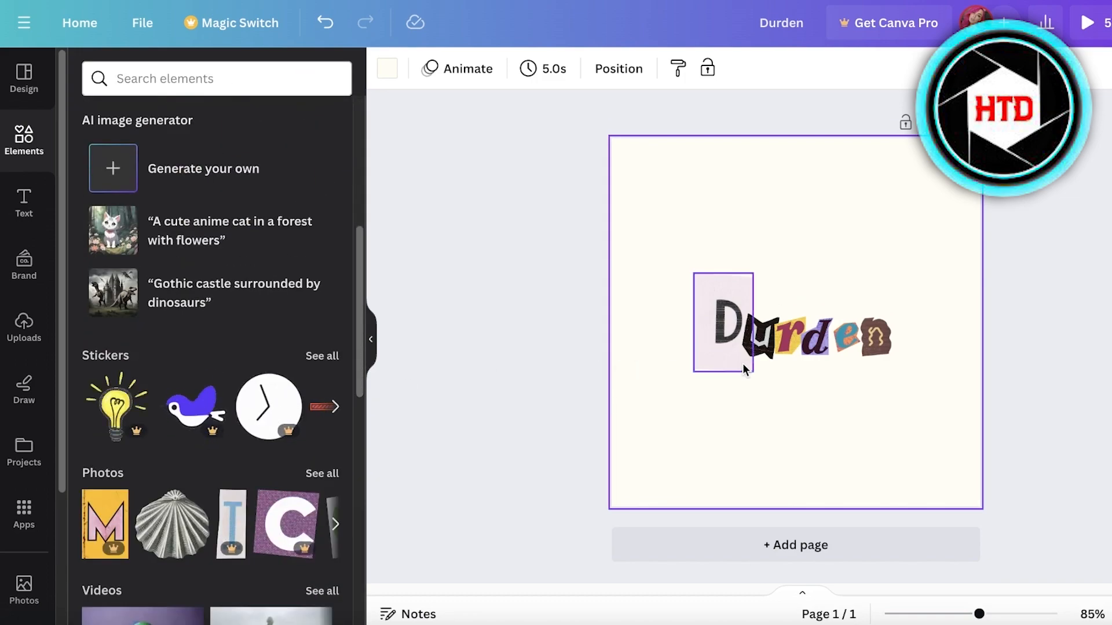
left_click(226, 84)
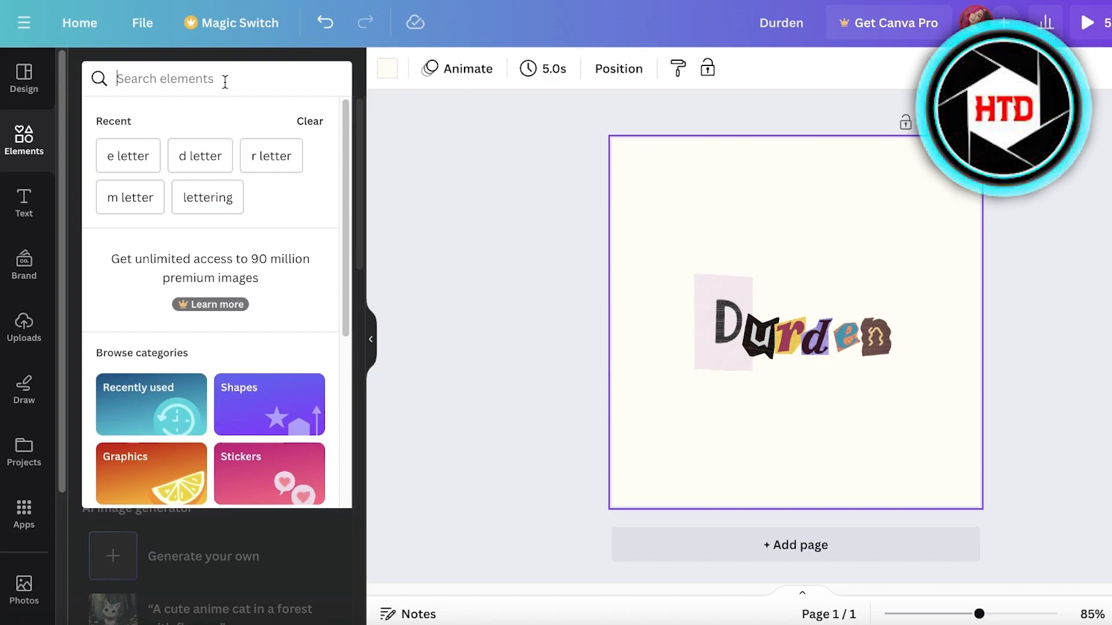
type("reta")
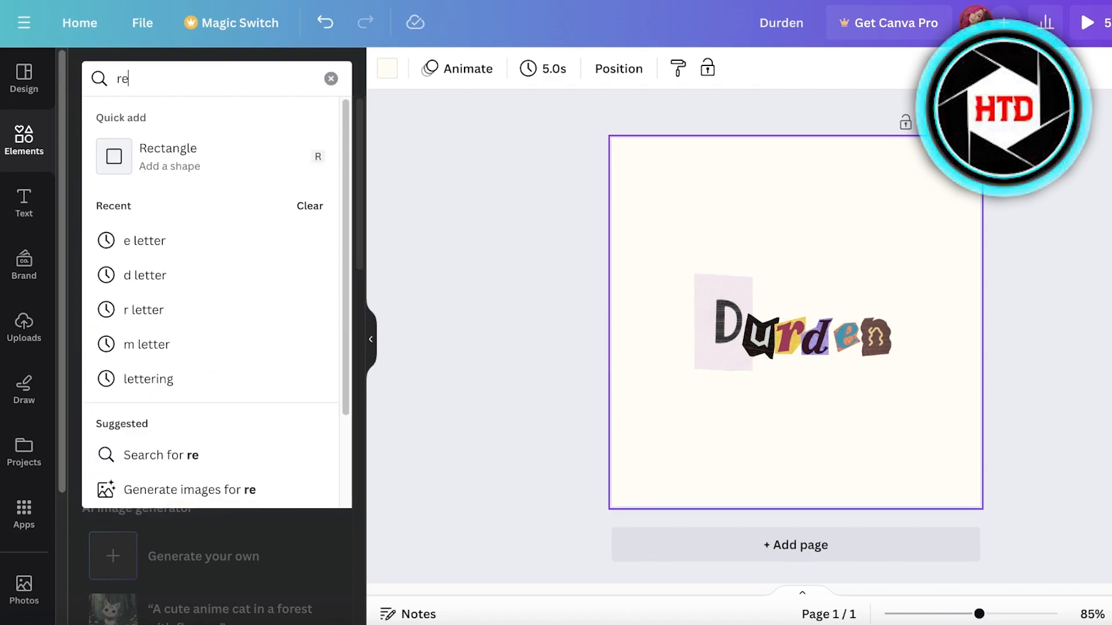
key("BackSpace")
key("BackSpace")
key("BackSpace")
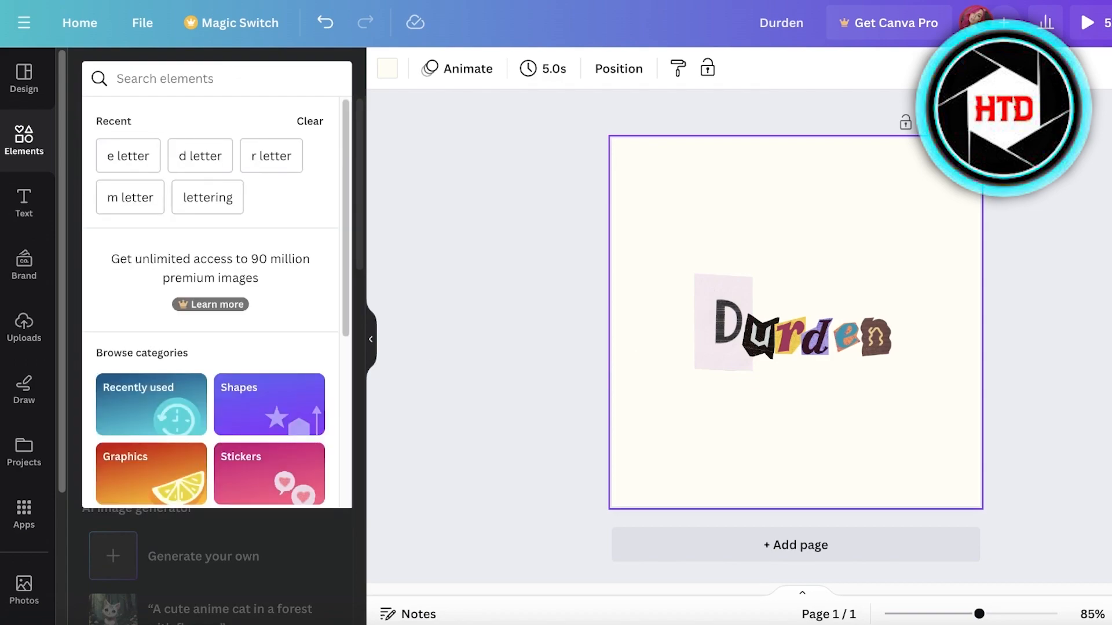
type("g")
key("BackSpace")
type("hoodie")
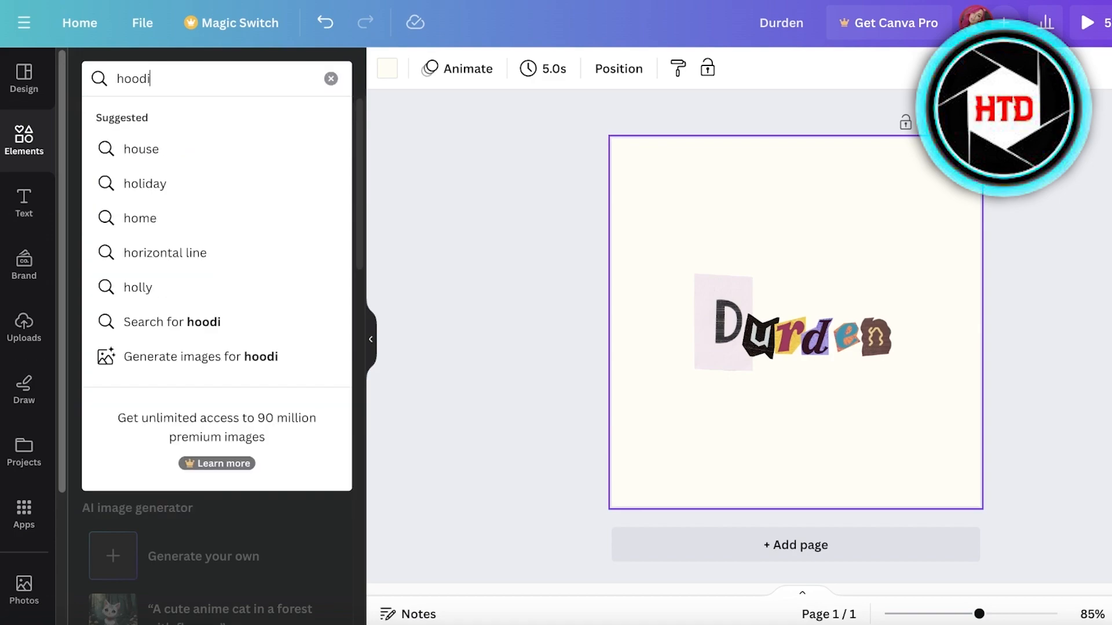
key("Return")
- Add the sitting tan-hoodie figure graphic and place it at the upper left of Durden
left_click(325, 218)
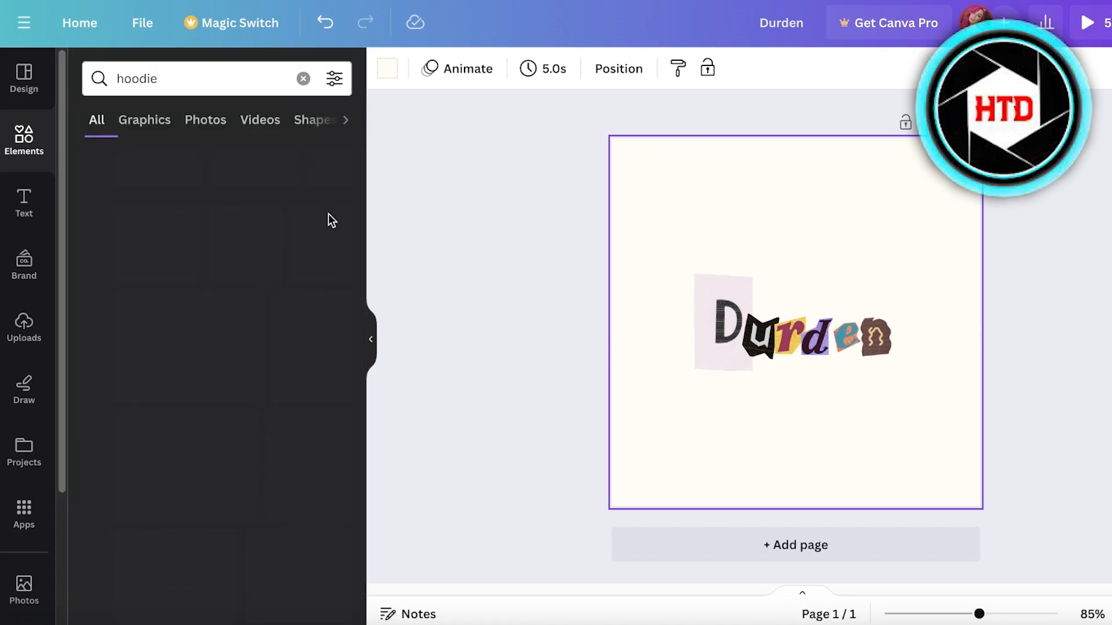
scroll(244, 313, "down", 5)
scroll(189, 371, "down", 3)
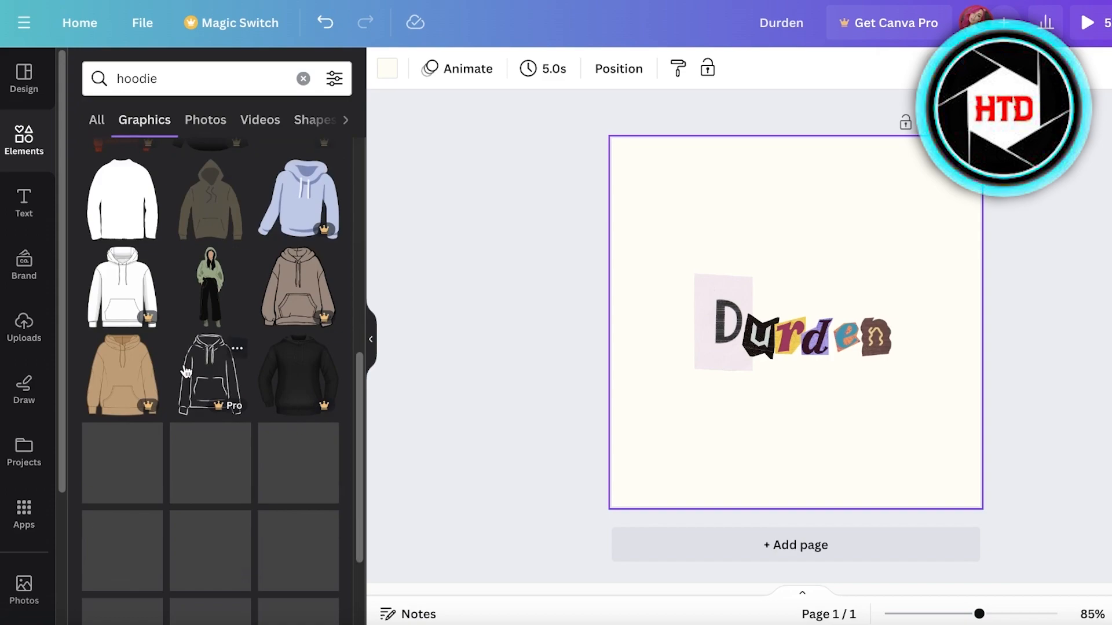
scroll(226, 314, "down", 3)
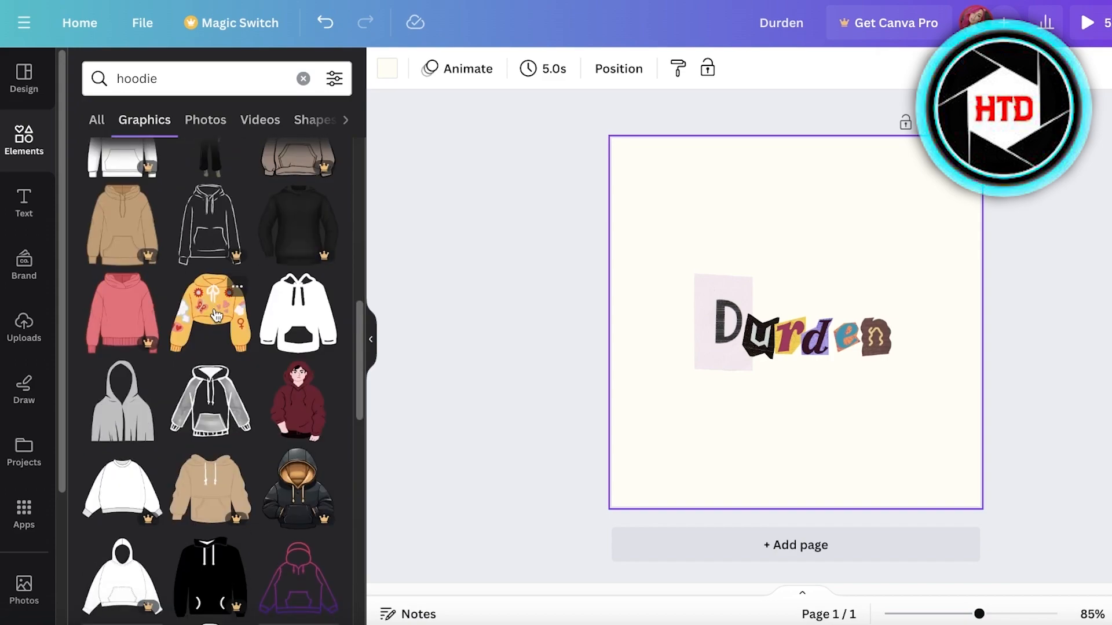
scroll(220, 335, "down", 8)
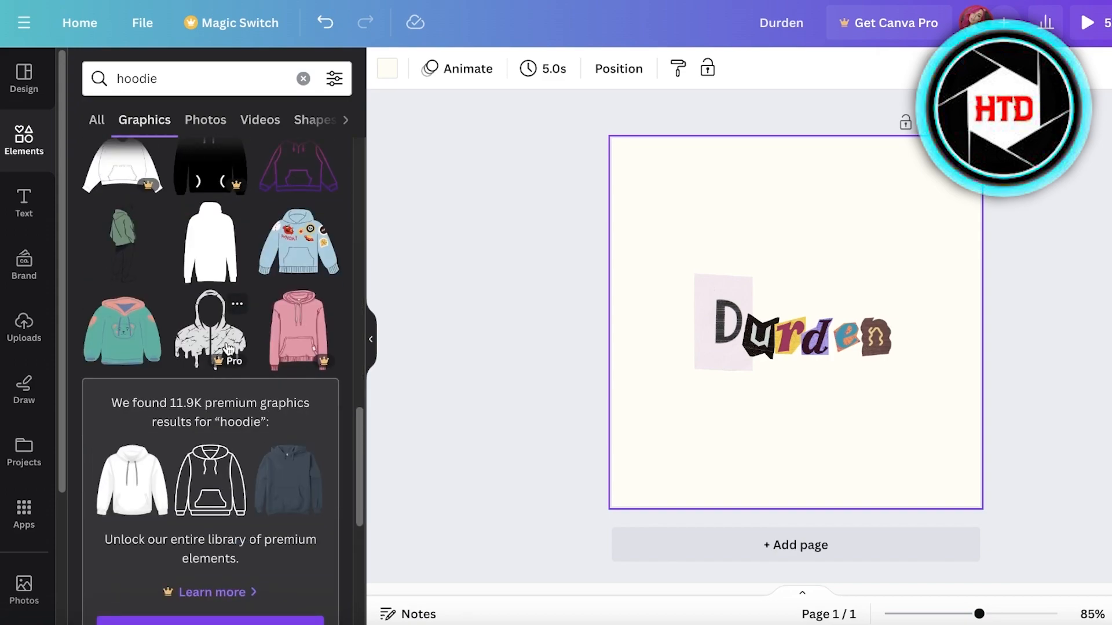
scroll(299, 343, "down", 8)
left_click_drag(299, 386, 916, 377)
left_click_drag(962, 288, 730, 249)
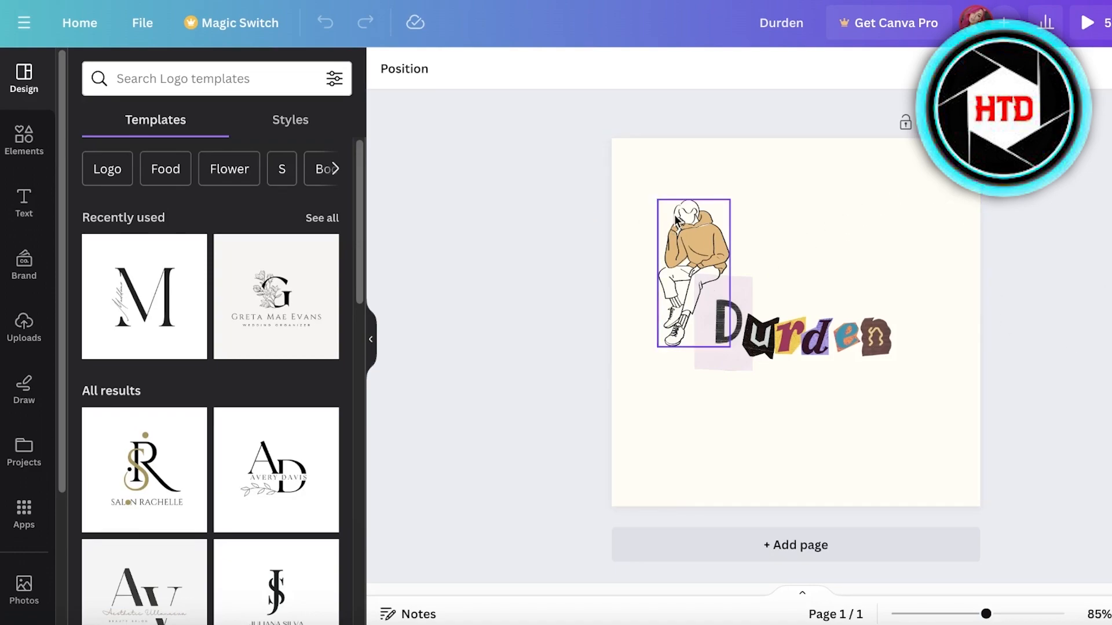
left_click(766, 167)
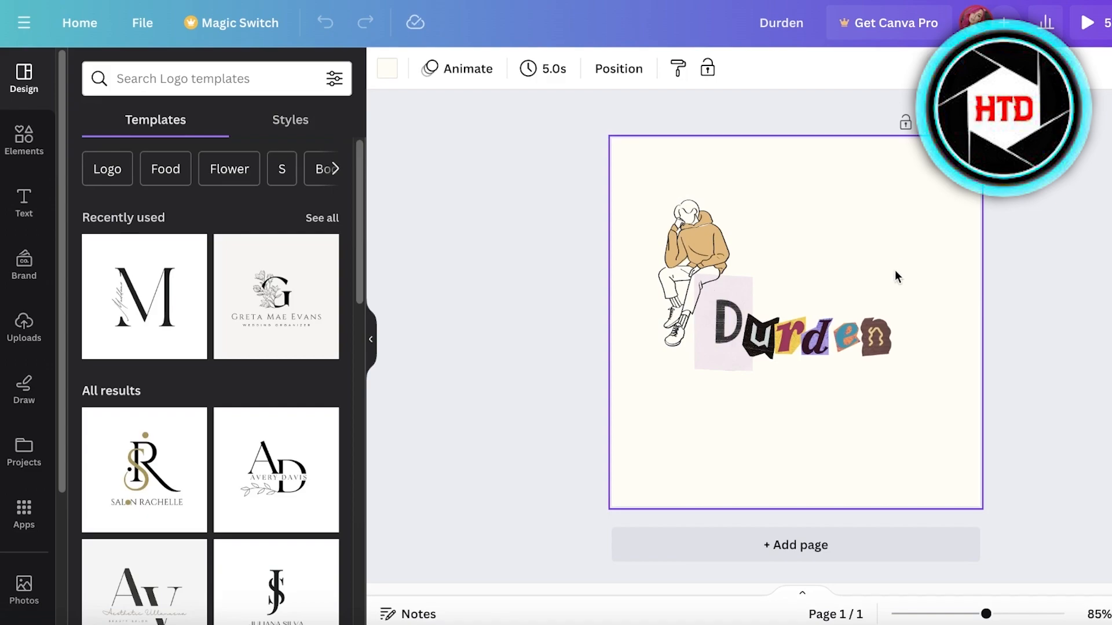
- Add a blank second page and preview the design full screen
left_click(867, 544)
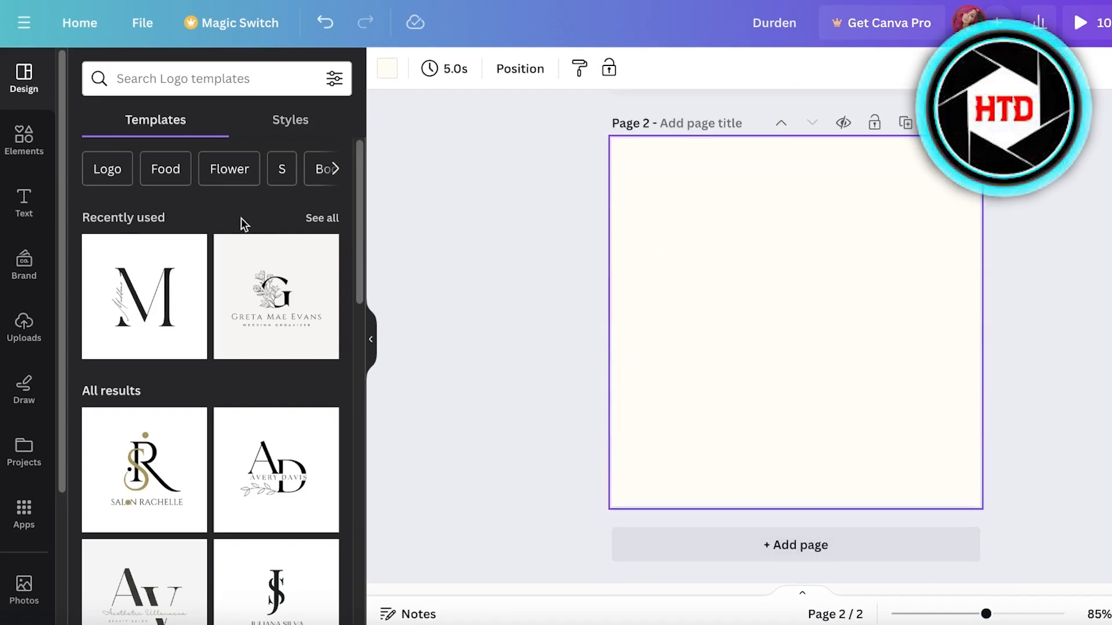
scroll(270, 300, "down", 3)
scroll(286, 258, "up", 1)
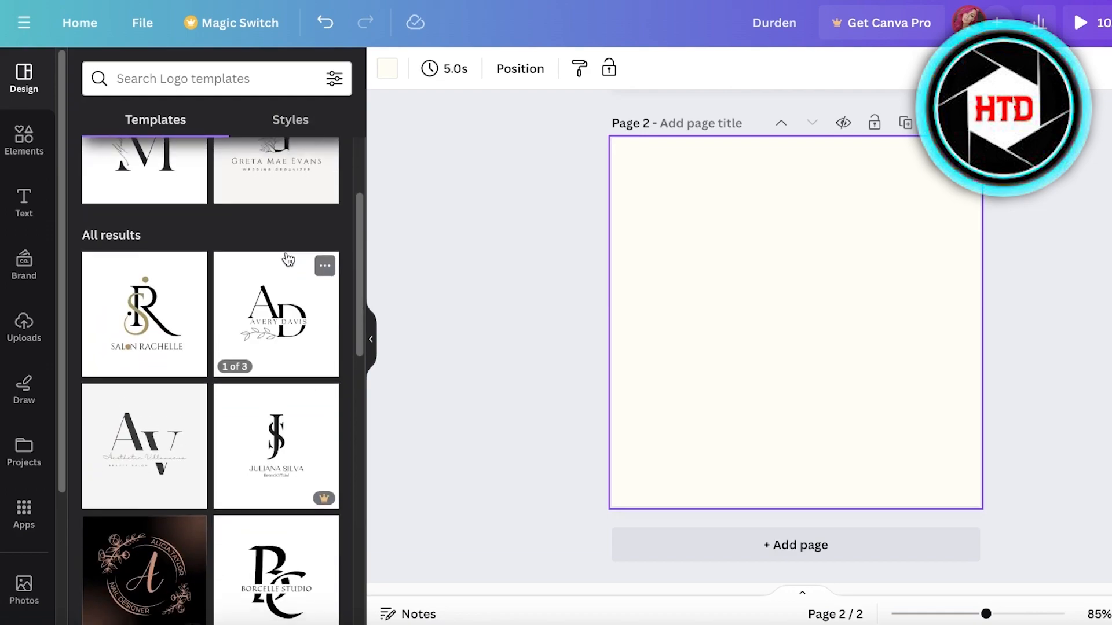
scroll(695, 269, "up", 7)
left_click(1080, 22)
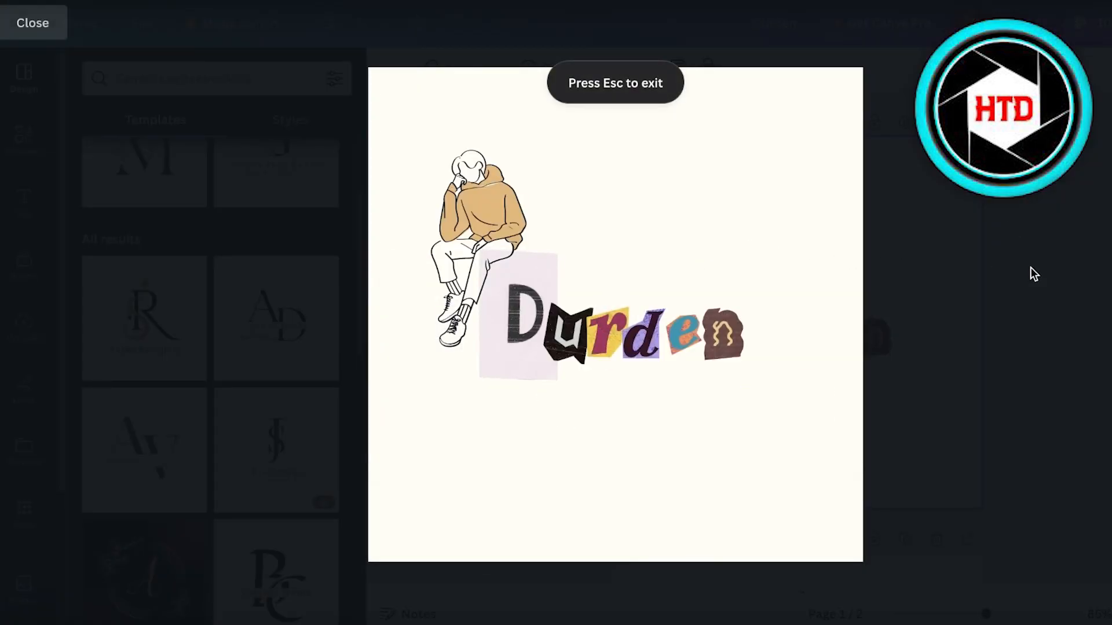
key("Escape")
- Apply the Minimalist Simple Initial Brand Fashion Logo 'S' template to page 2
scroll(828, 290, "down", 5)
scroll(154, 376, "down", 5)
scroll(154, 377, "up", 5)
scroll(194, 375, "down", 10)
scroll(190, 369, "up", 10)
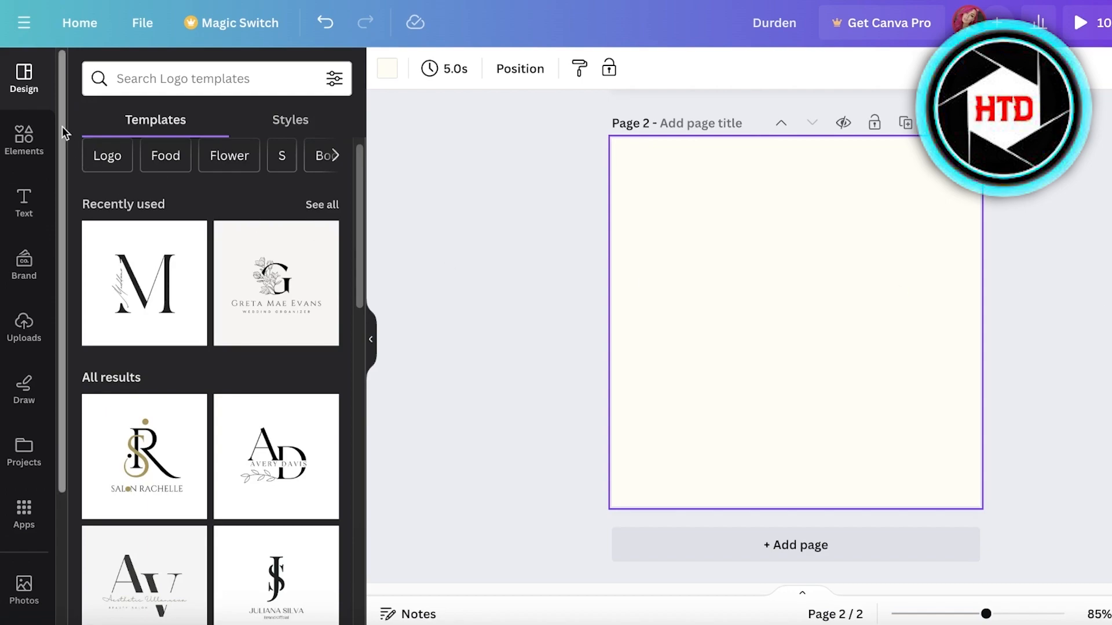
scroll(1048, 318, "up", 5)
scroll(1037, 332, "down", 5)
left_click(282, 153)
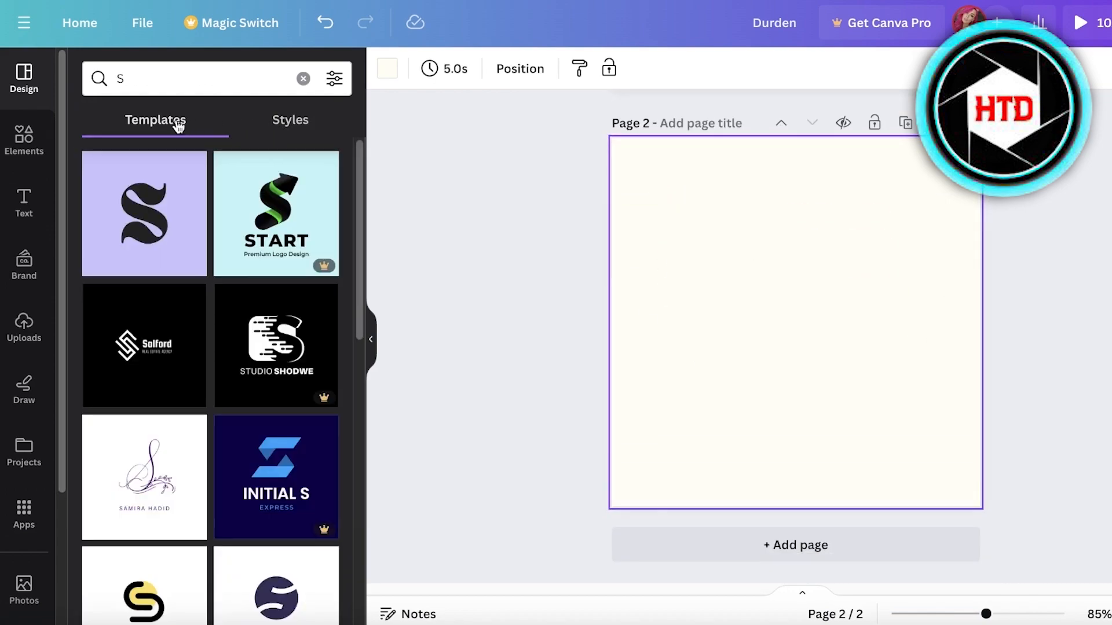
scroll(142, 347, "down", 5)
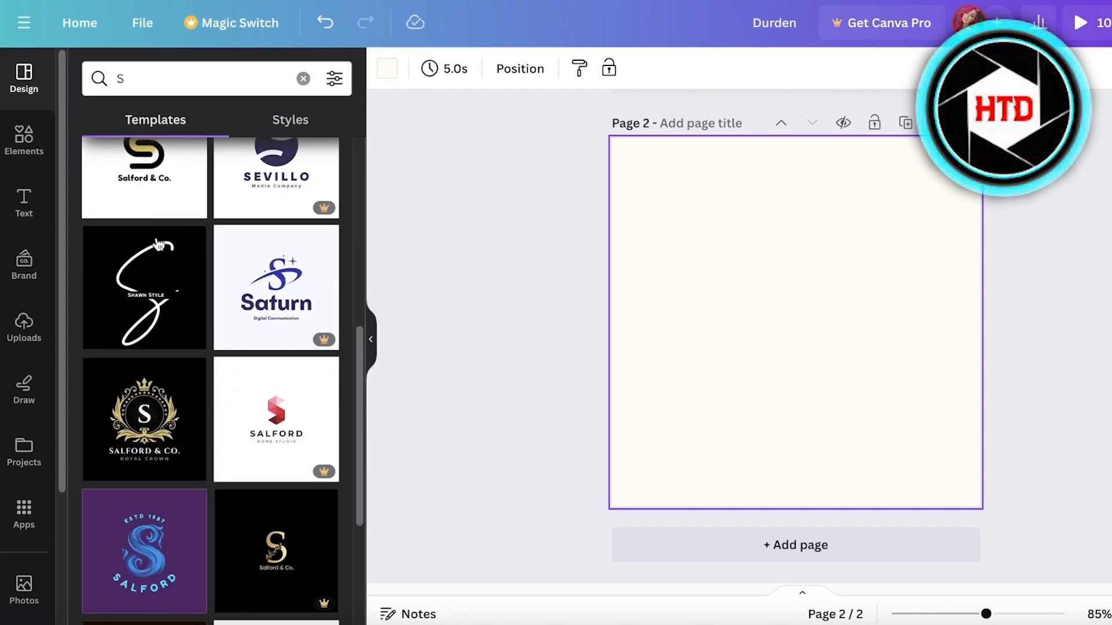
scroll(168, 289, "down", 4)
scroll(178, 330, "down", 5)
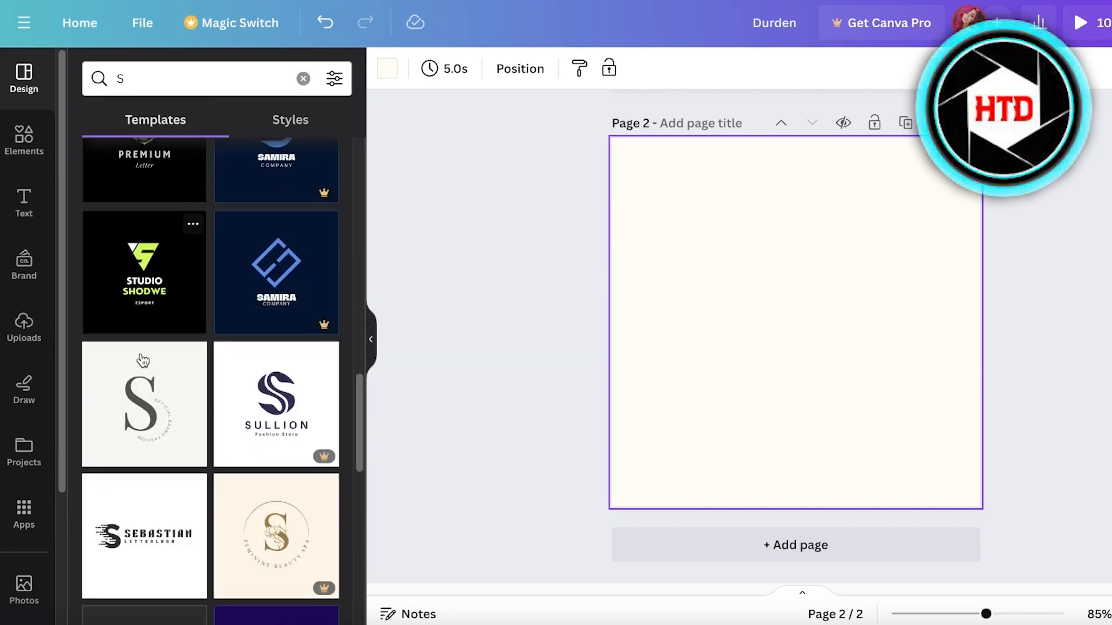
left_click(144, 353)
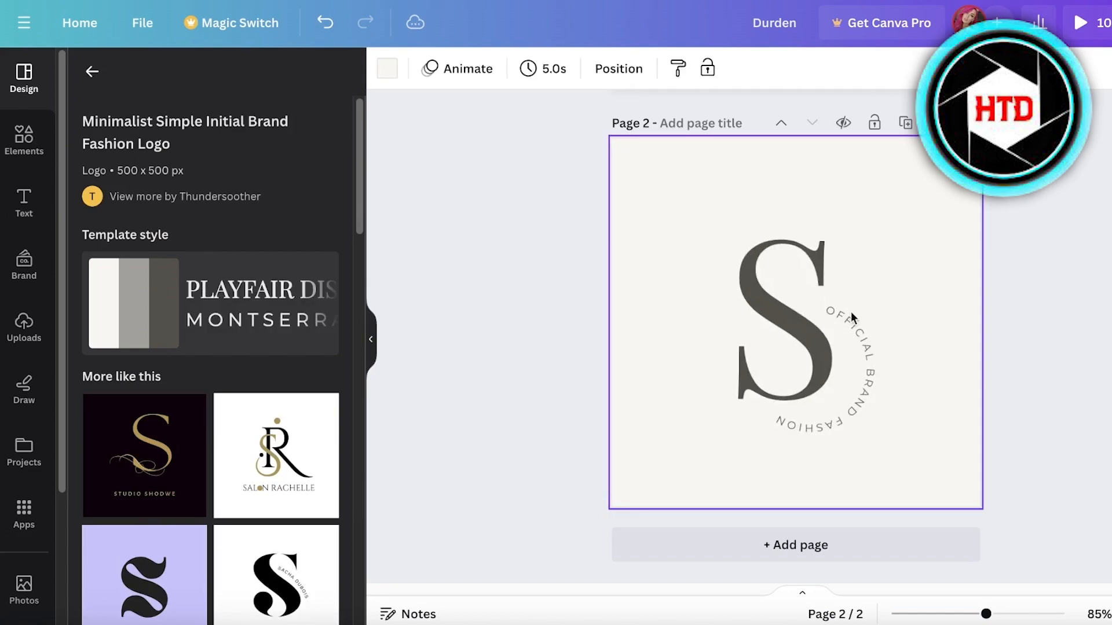
left_click(744, 269)
- Change the big monogram letter from S to M
double_click(786, 283)
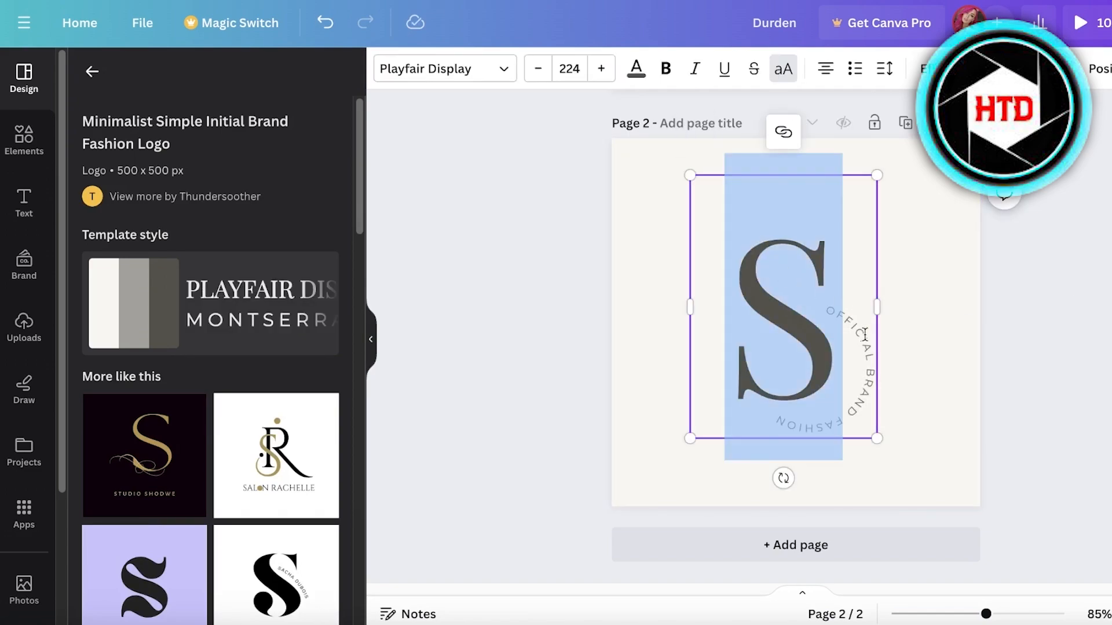
type("M")
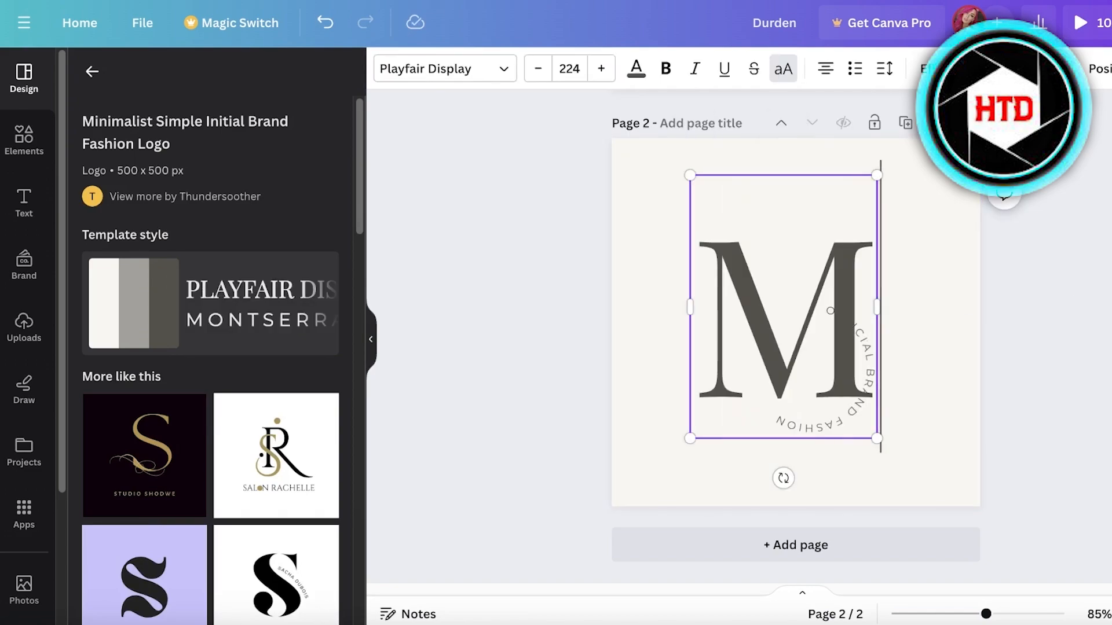
left_click(919, 373)
- Replace the curved tagline text with 'MR' and open the Bold Brand Name Initials template
left_click(867, 369)
double_click(867, 368)
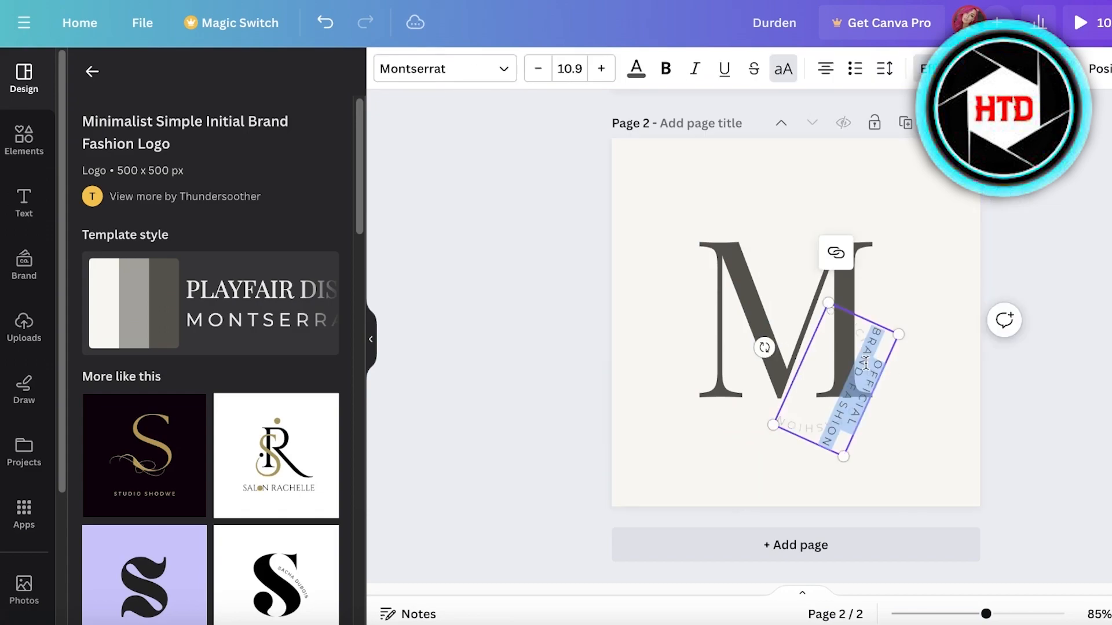
type("MR")
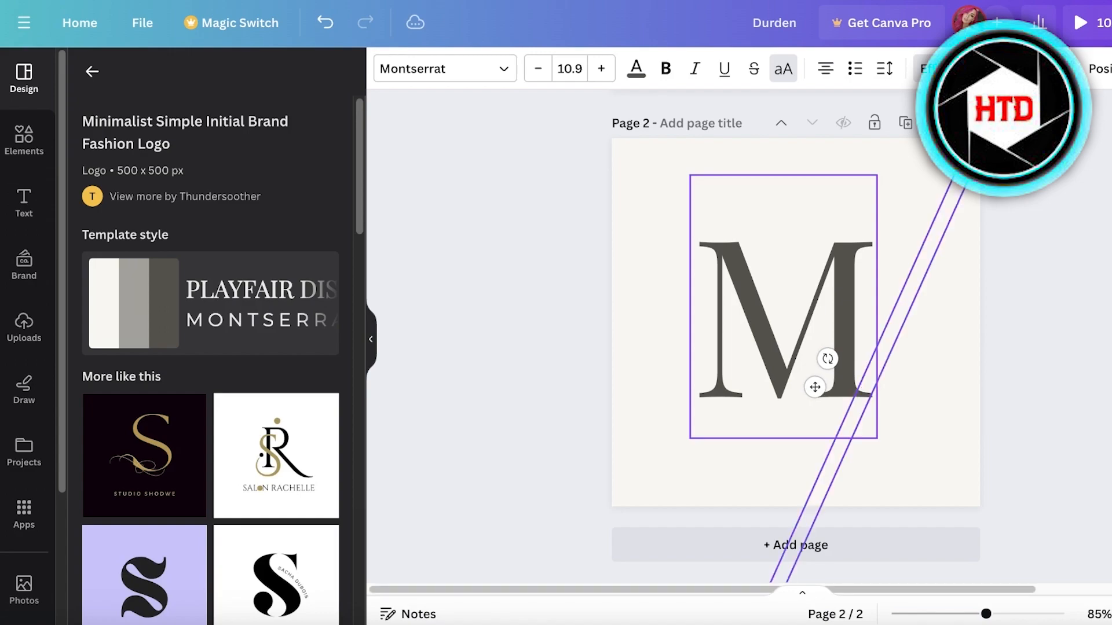
key("BackSpace")
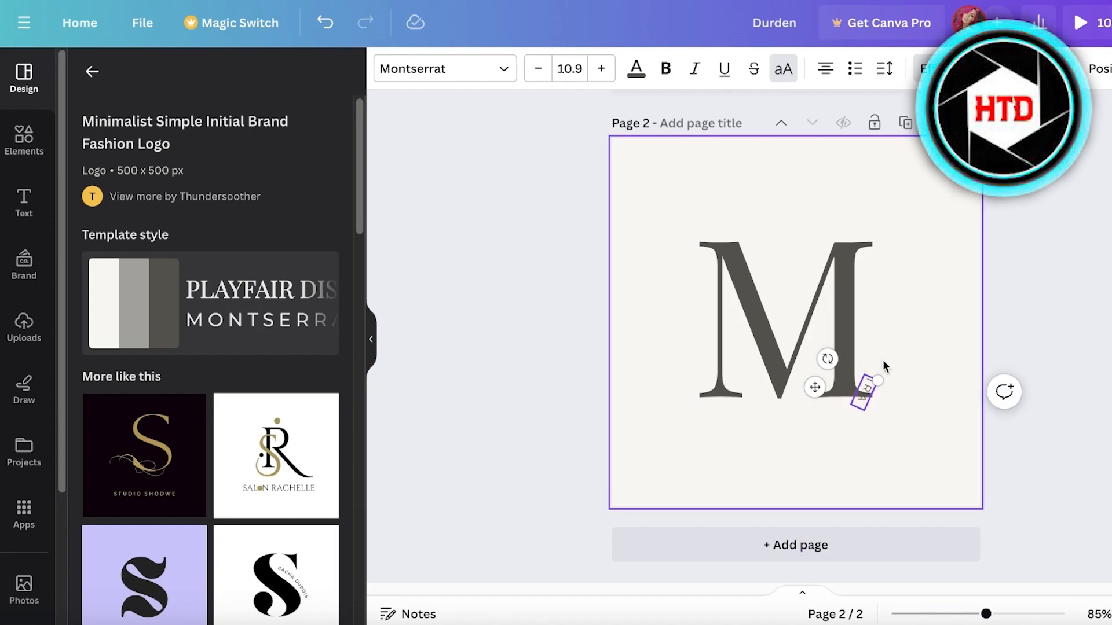
left_click(948, 348)
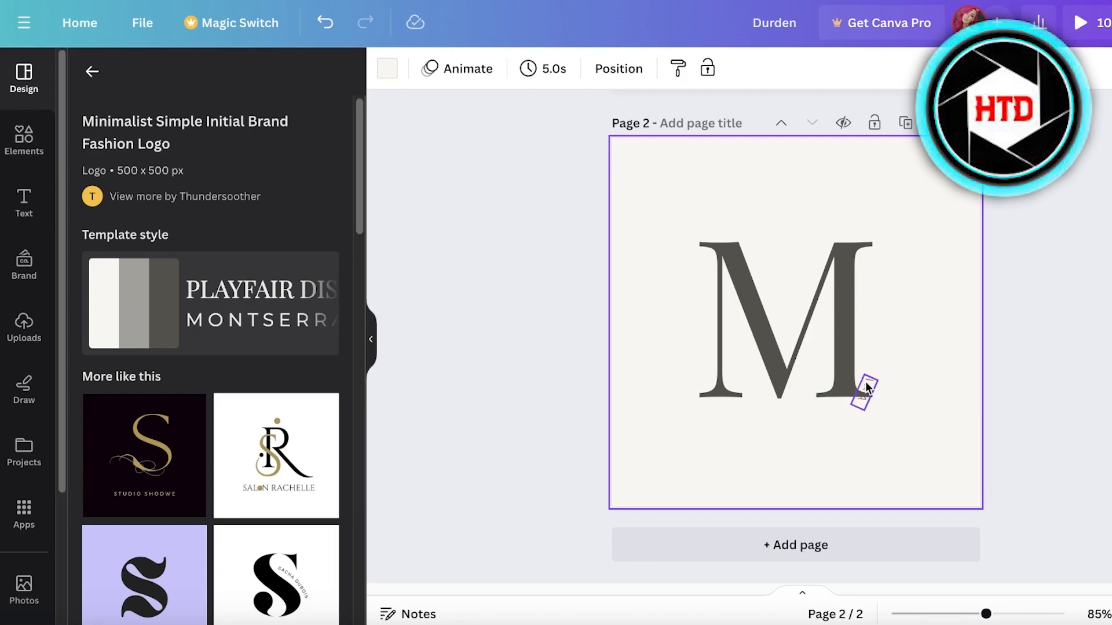
scroll(219, 410, "down", 4)
left_click(271, 356)
- Add the template's first page as a new page and change its letter to 'M' and name to 'MIRA'
left_click(176, 354)
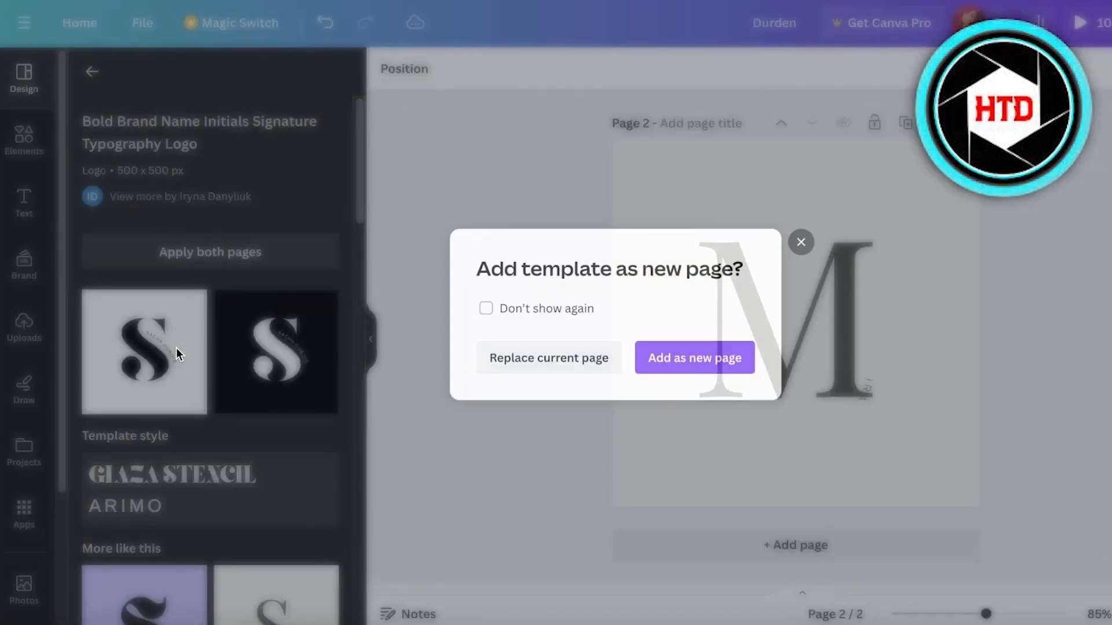
left_click(640, 359)
double_click(822, 293)
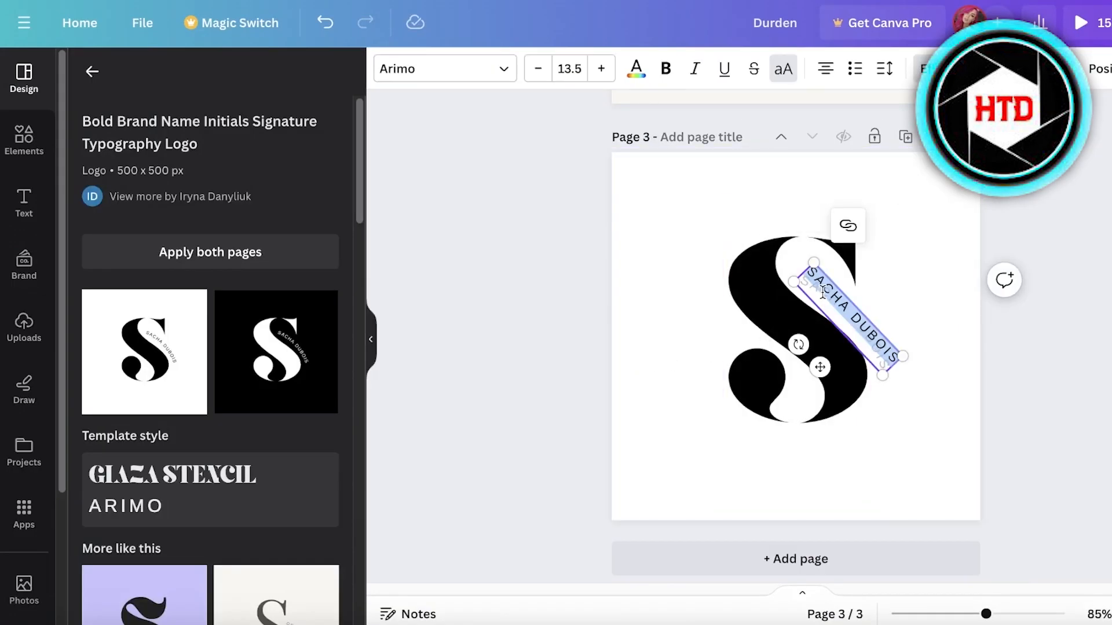
type("MIRA")
double_click(782, 298)
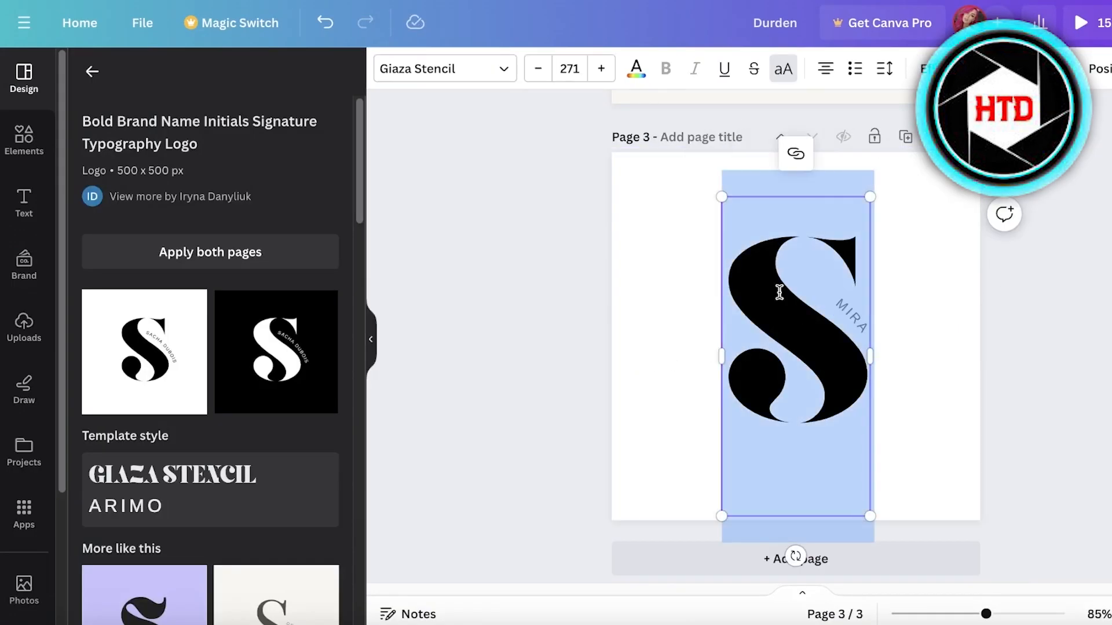
type("M")
left_click(958, 342)
- Move the big M letter toward the centre of the page
left_click(893, 330)
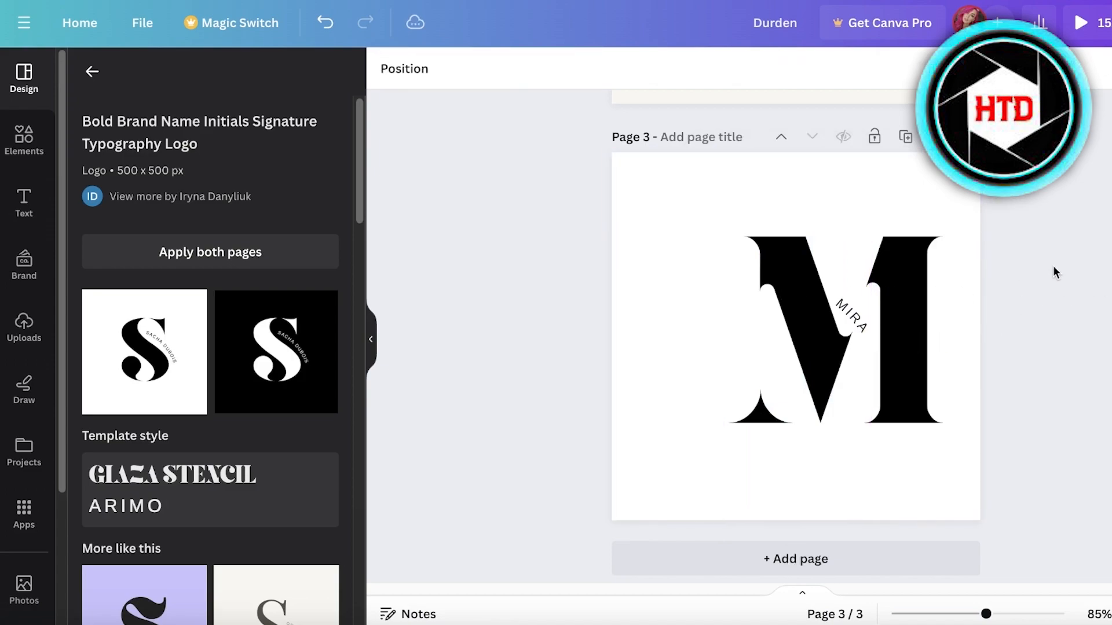
left_click_drag(809, 298, 781, 287)
left_click(964, 274)
- Move the curved MIRA text into the gap beside the M's right stroke and reselect it
left_click(828, 317)
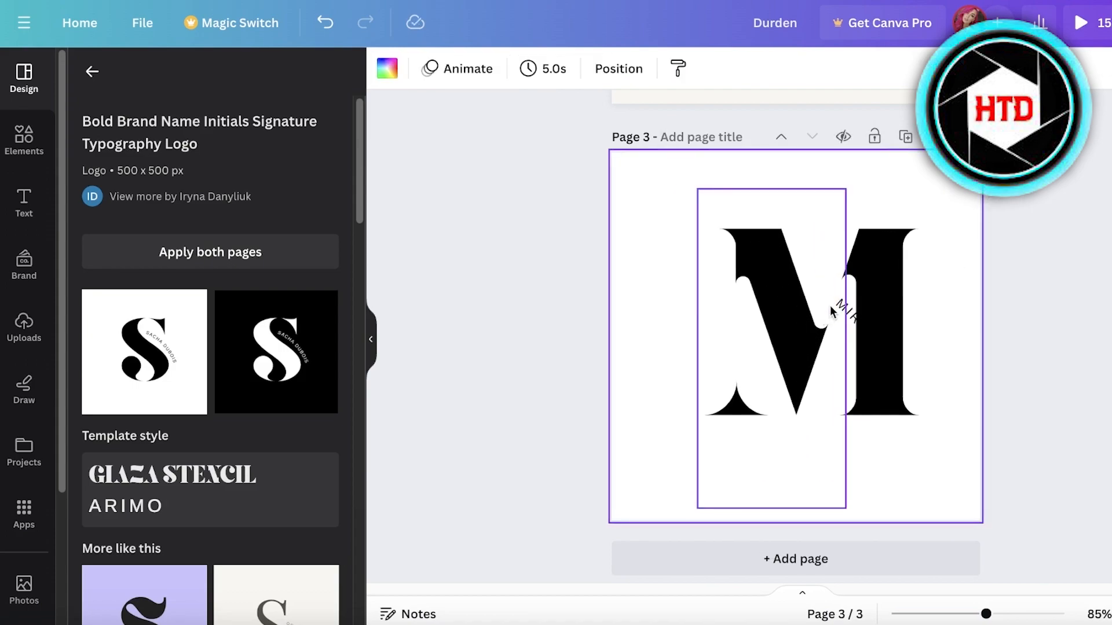
left_click(844, 311)
left_click_drag(844, 311, 824, 301)
left_click(1103, 284)
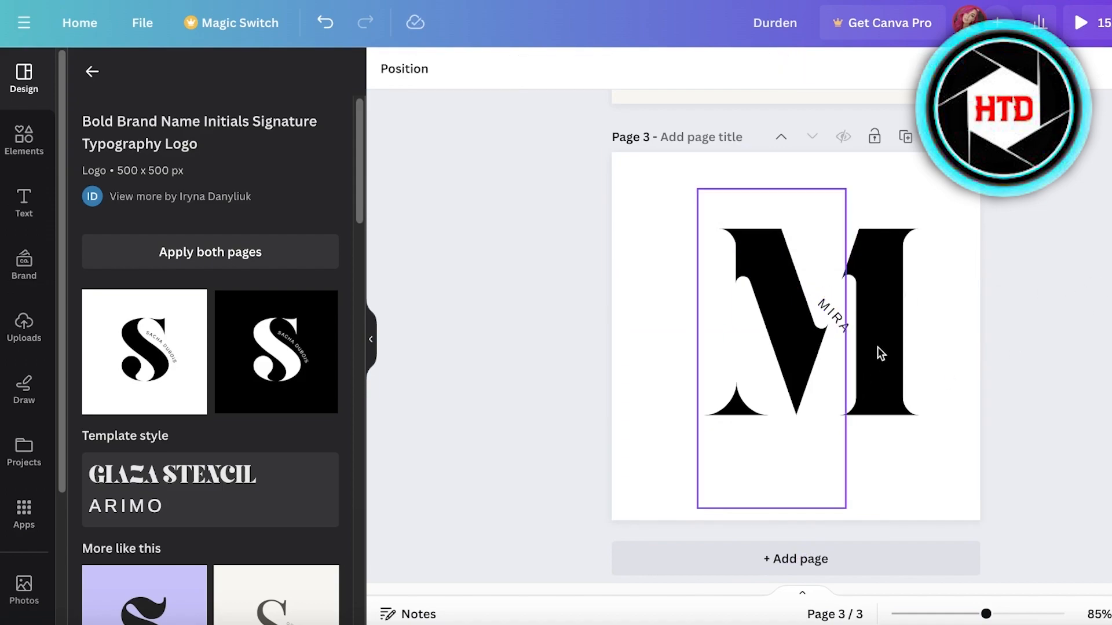
left_click(828, 322)
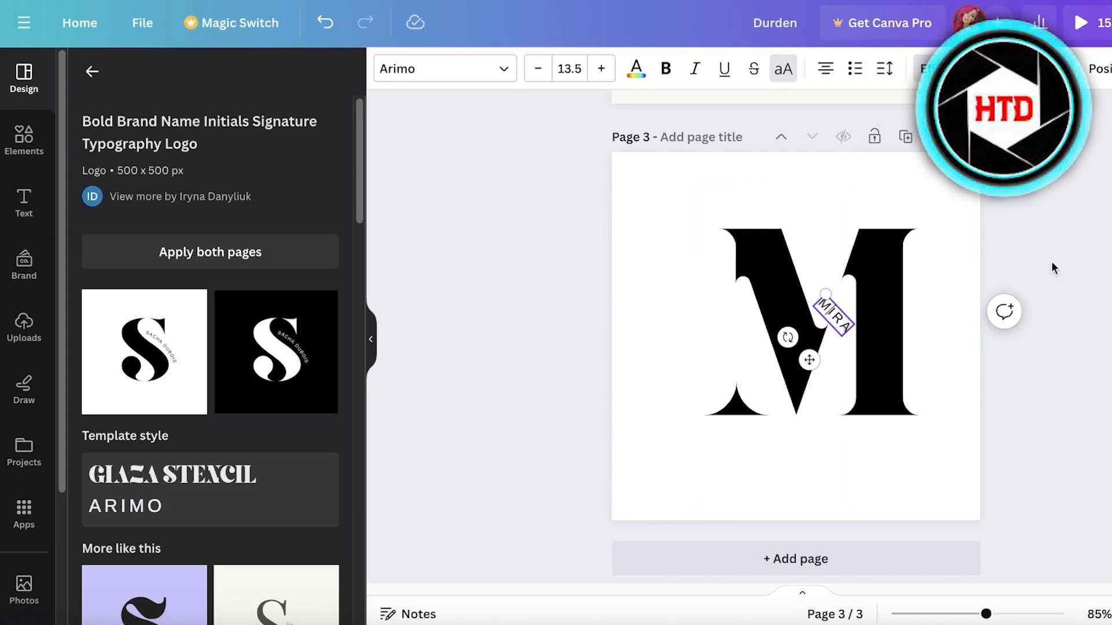
left_click(989, 275)
left_click(820, 307)
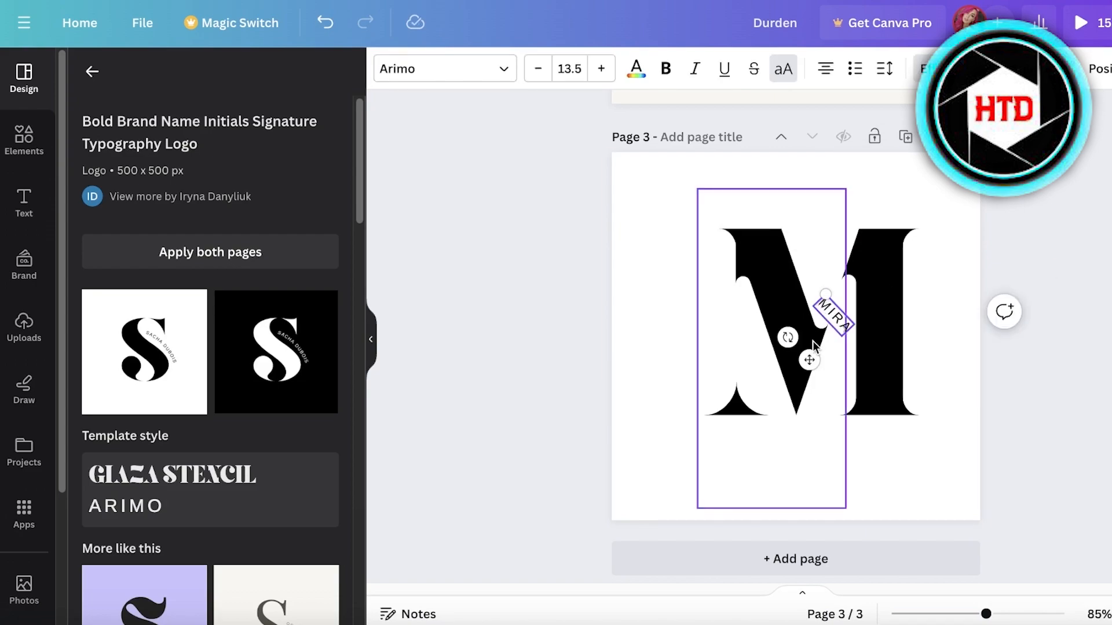
left_click(1084, 282)
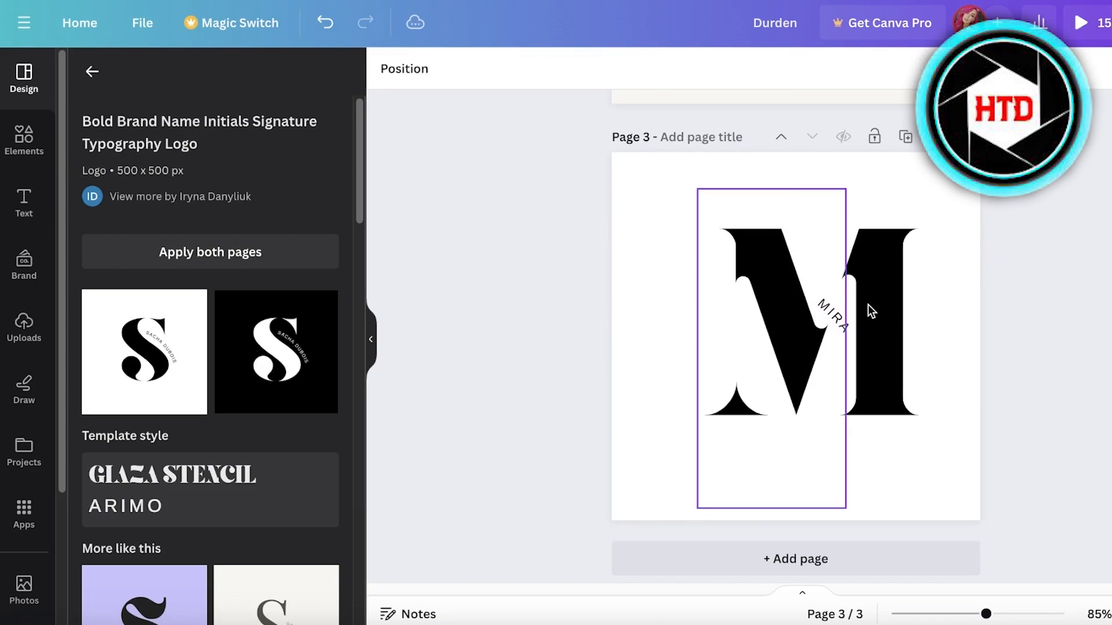
left_click(838, 318)
- Straighten the MIRA text by setting its Curve effect to 0
left_click(937, 68)
scroll(174, 405, "down", 3)
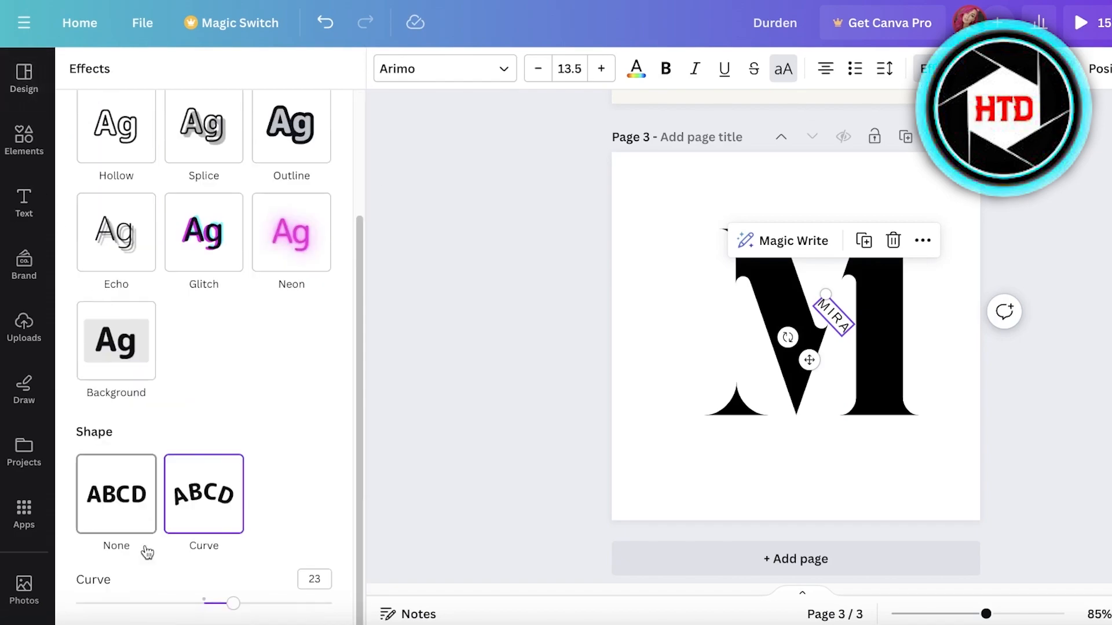
left_click(204, 604)
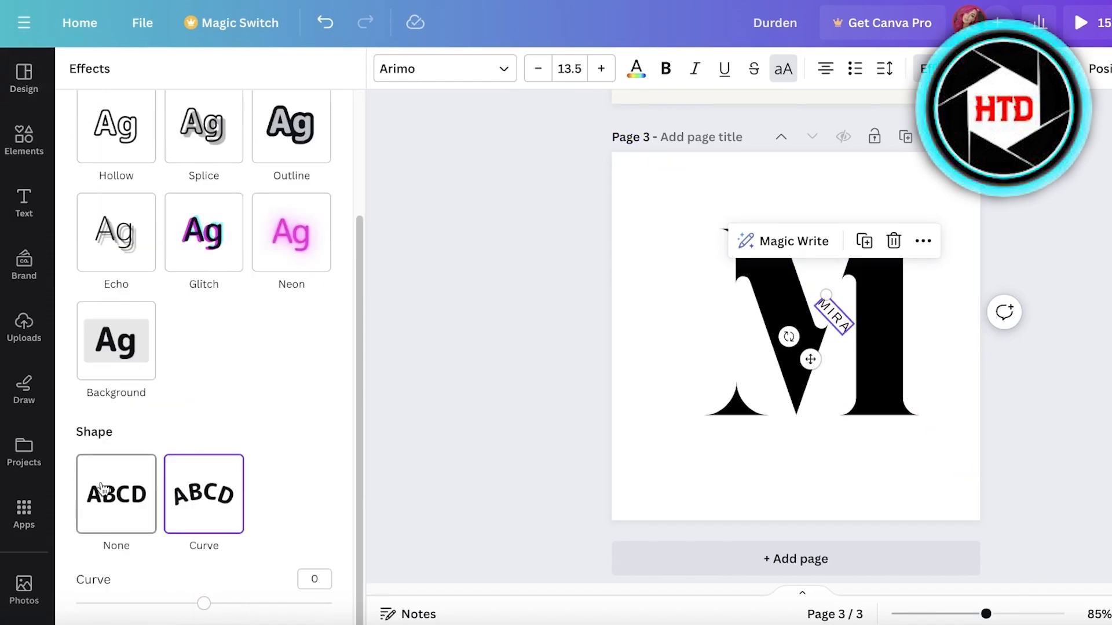
left_click(457, 352)
- Rotate MIRA to about 68° and move it into the gap along the M's right stroke
left_click(1011, 330)
left_click(834, 324)
left_click_drag(787, 337, 773, 334)
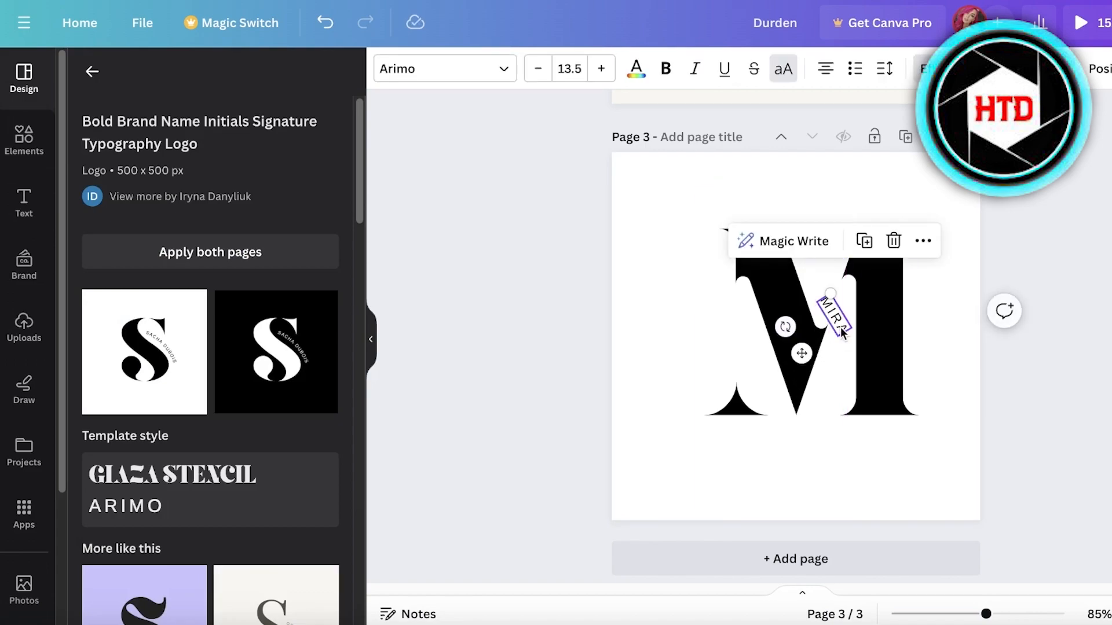
left_click_drag(846, 330, 761, 296)
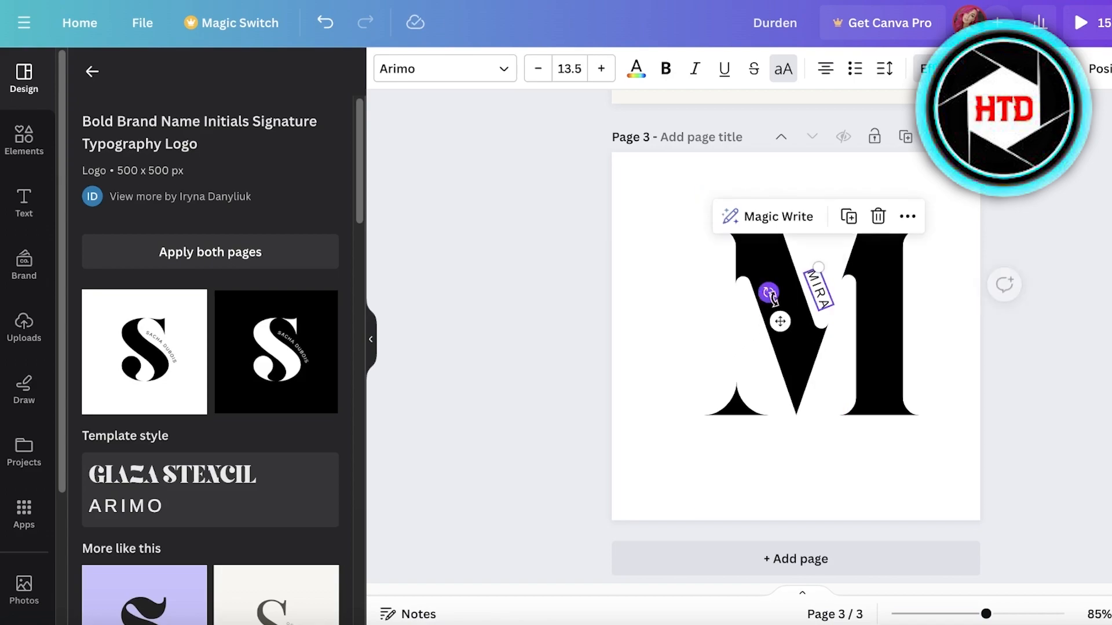
left_click(1054, 244)
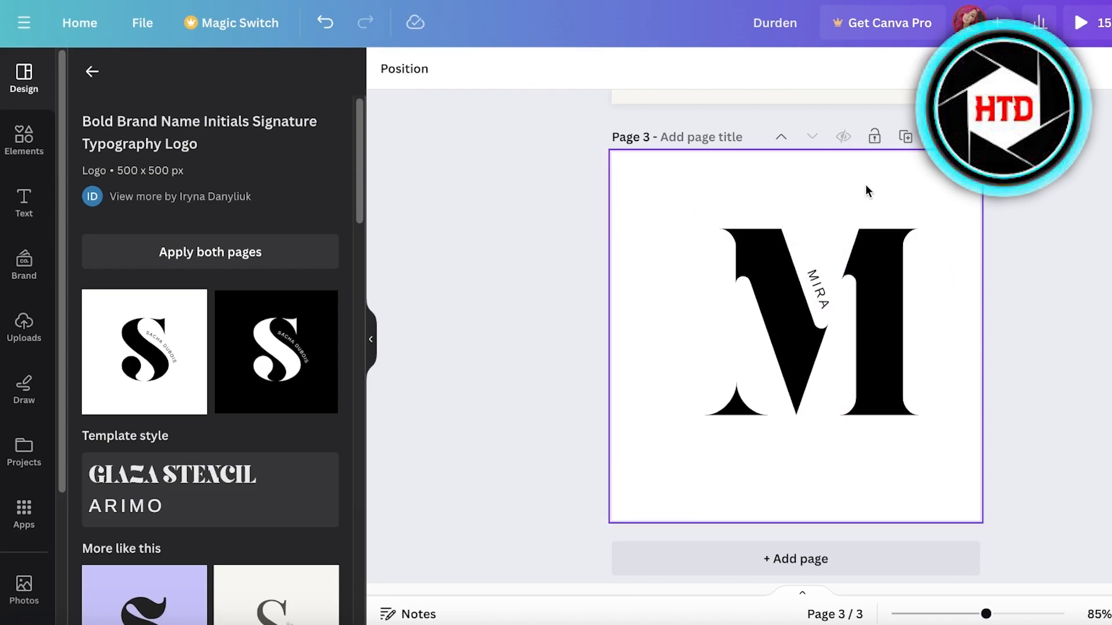
left_click(12, 149)
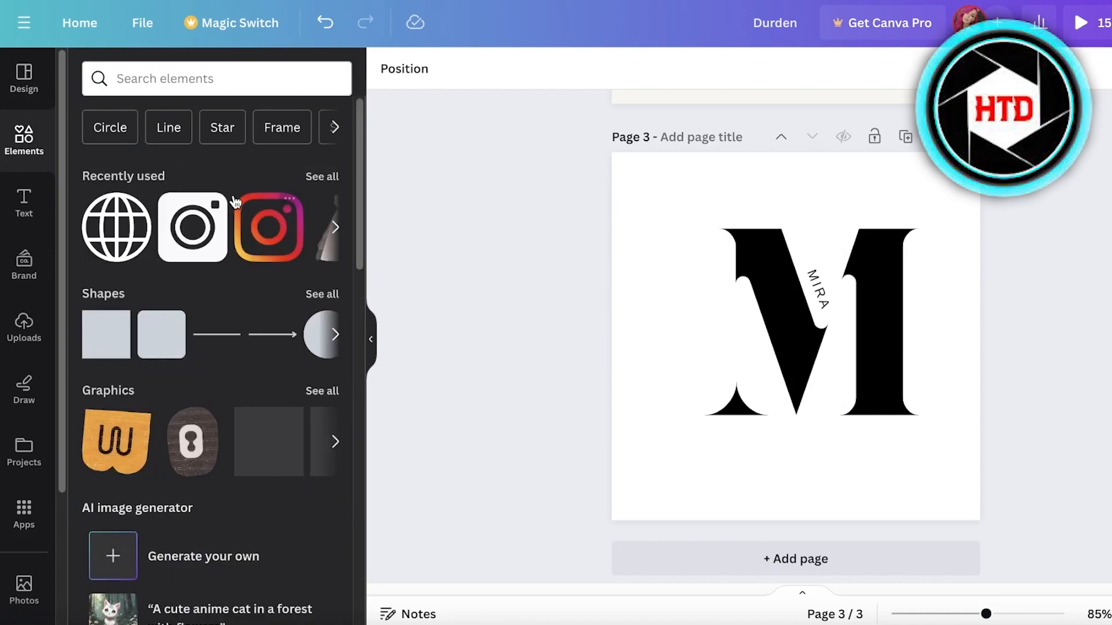
- Search the Apps library for 'remove bg'
left_click(26, 510)
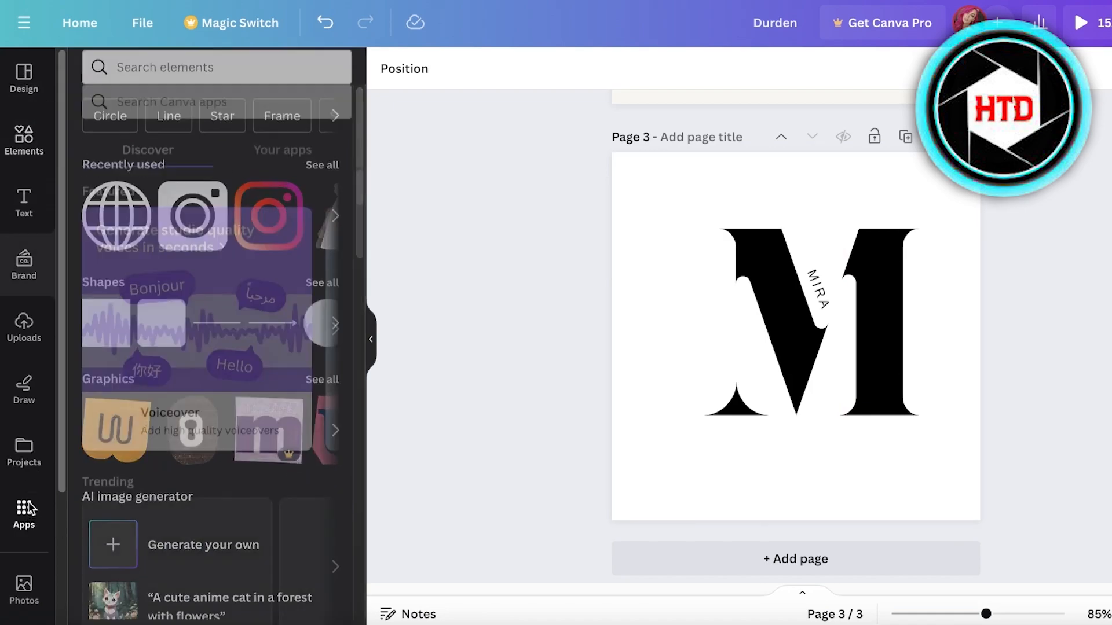
left_click(219, 73)
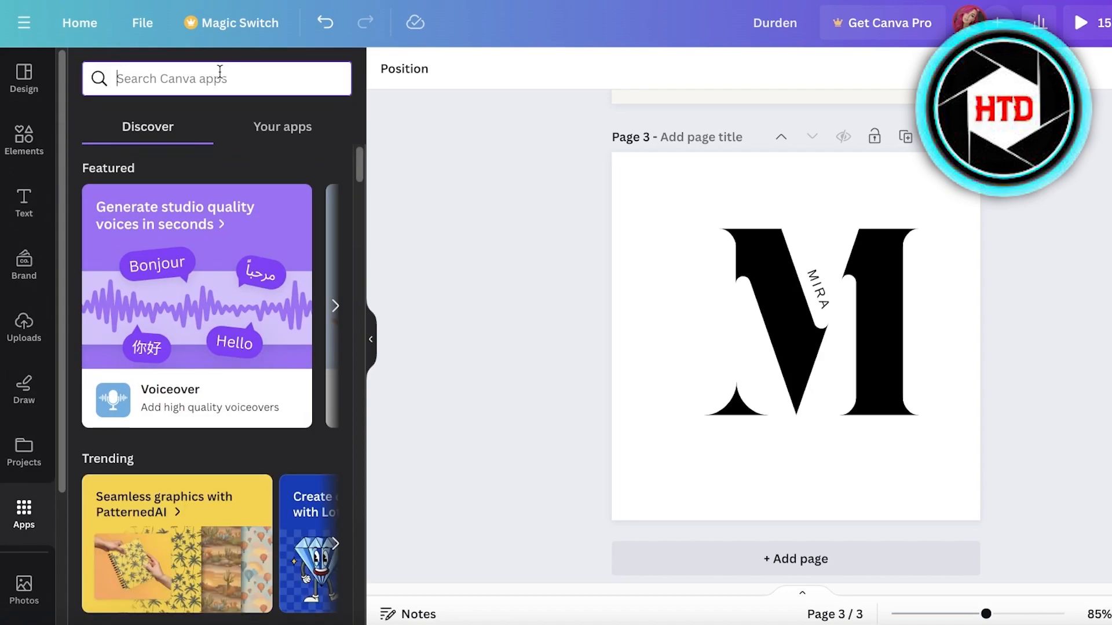
type("r")
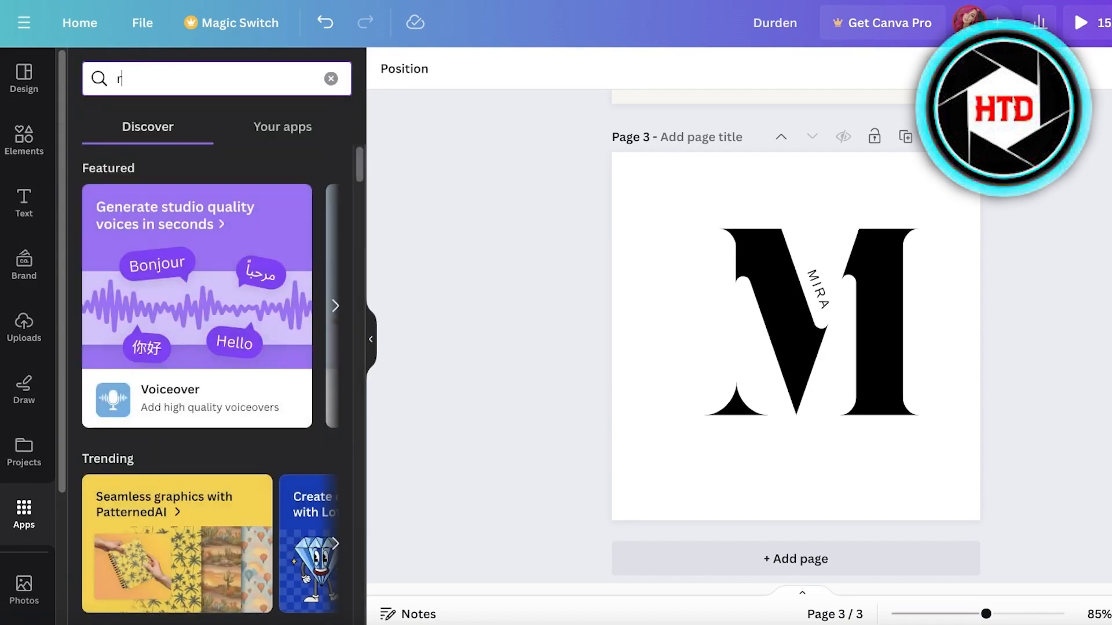
type("emove")
key("Return")
type("bg")
key("Return")
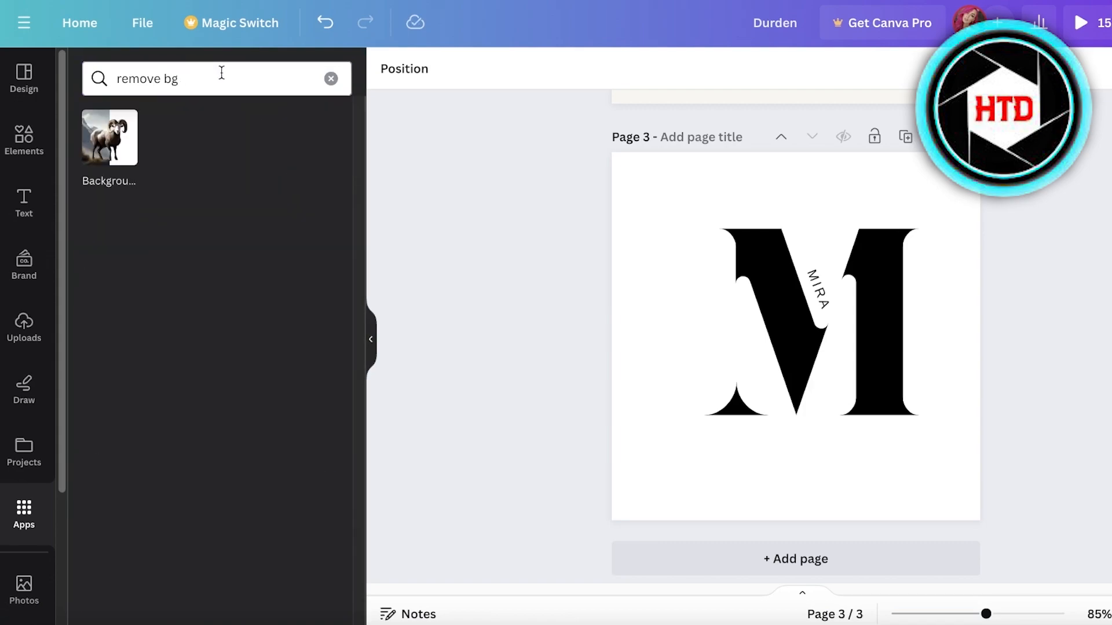
- Open the Background Eraser app, try Remove background, then cancel the image upload
left_click(106, 145)
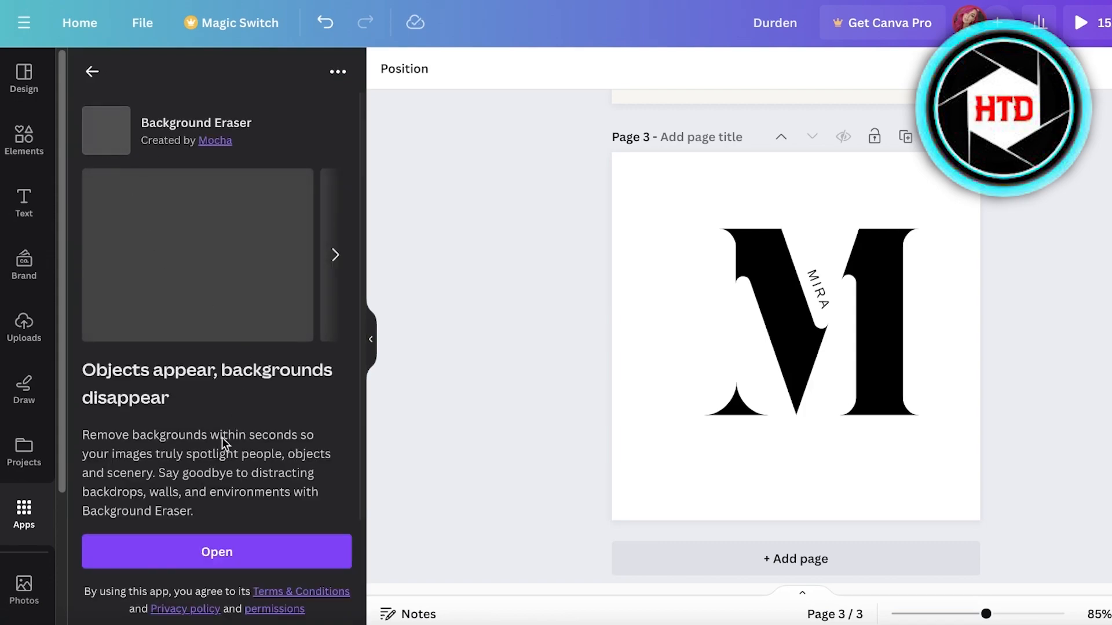
left_click(219, 552)
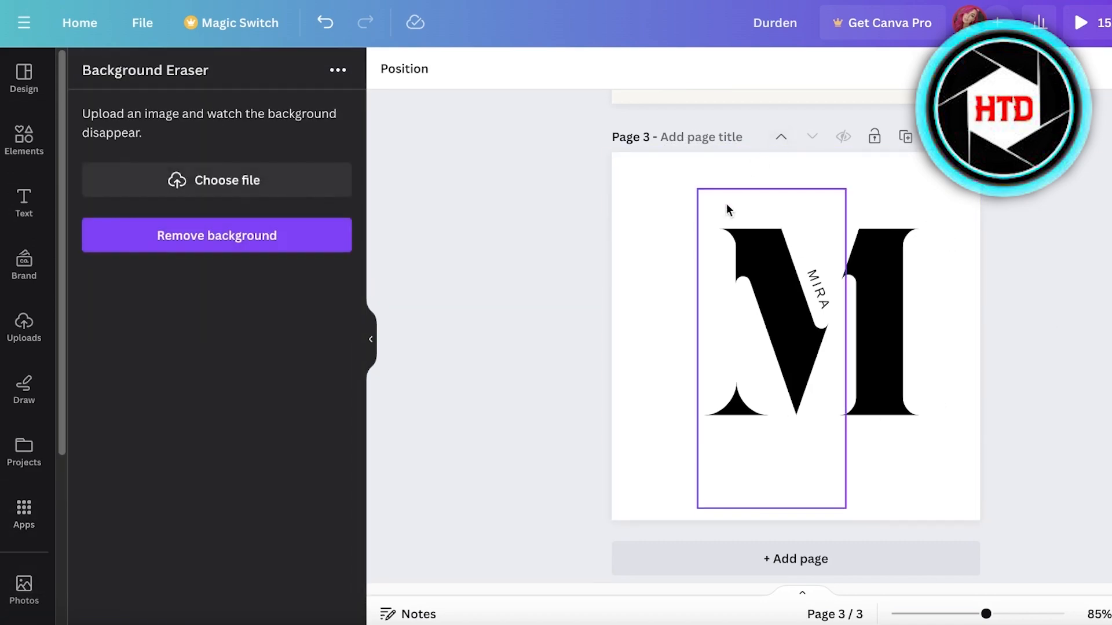
left_click(259, 243)
left_click(223, 184)
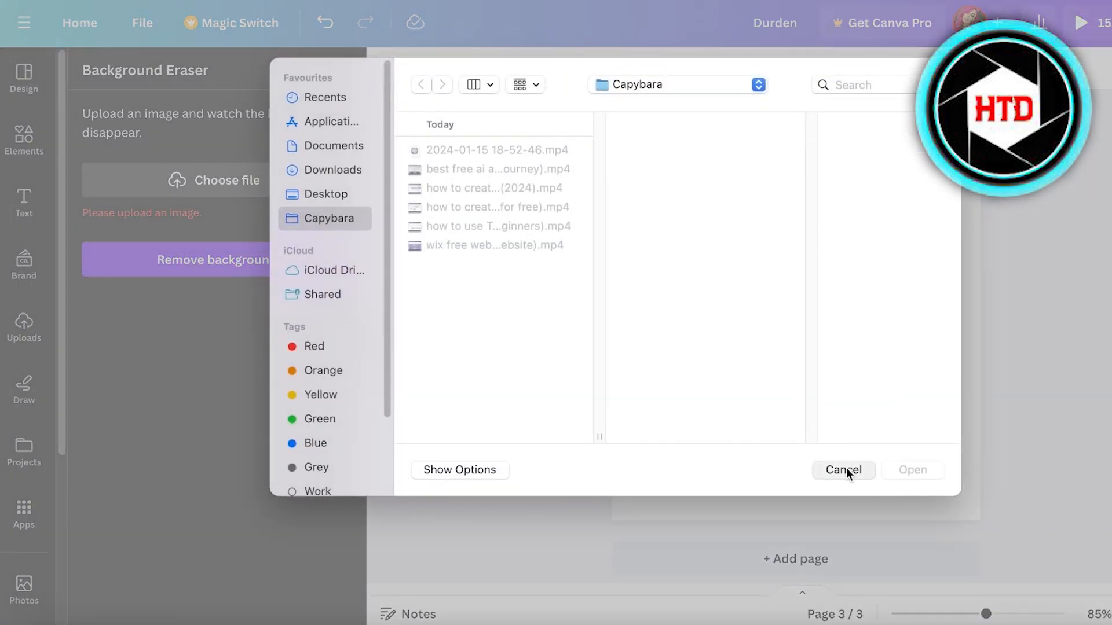
left_click(845, 467)
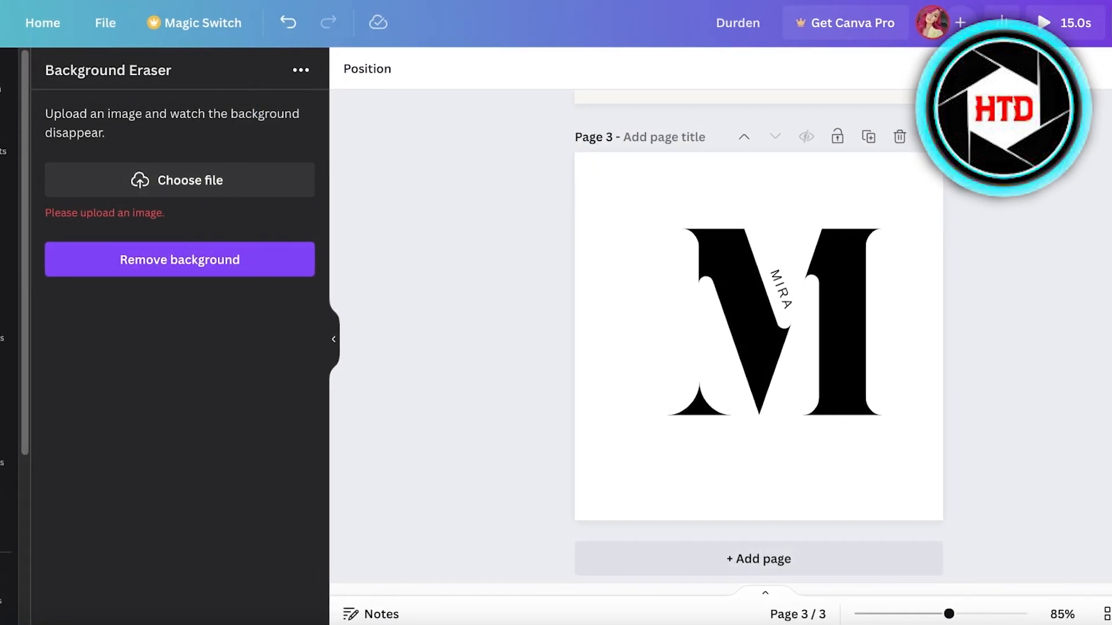
- Browse the Share menu's full list of options and search it for 'remov'
left_click(1062, 22)
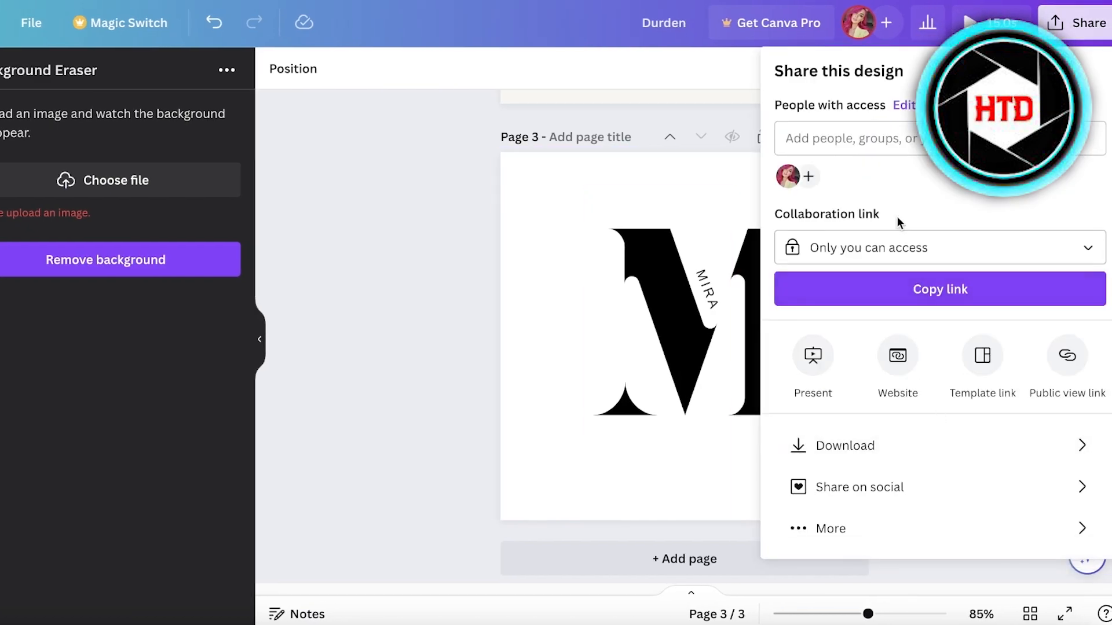
left_click(874, 528)
scroll(918, 280, "down", 10)
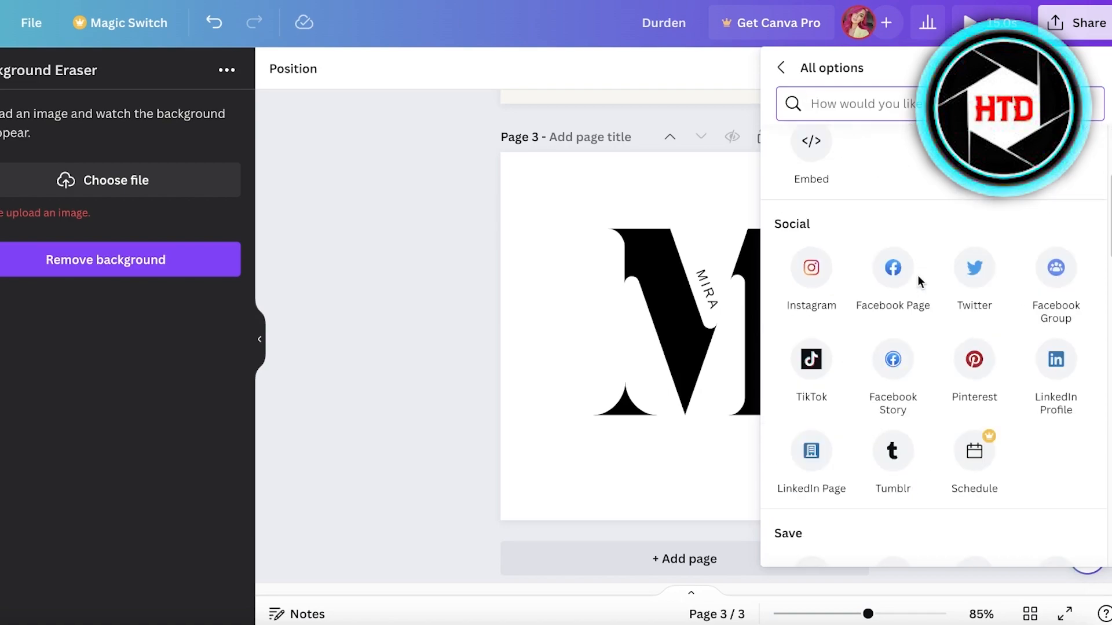
scroll(917, 249, "down", 8)
scroll(807, 277, "up", 3)
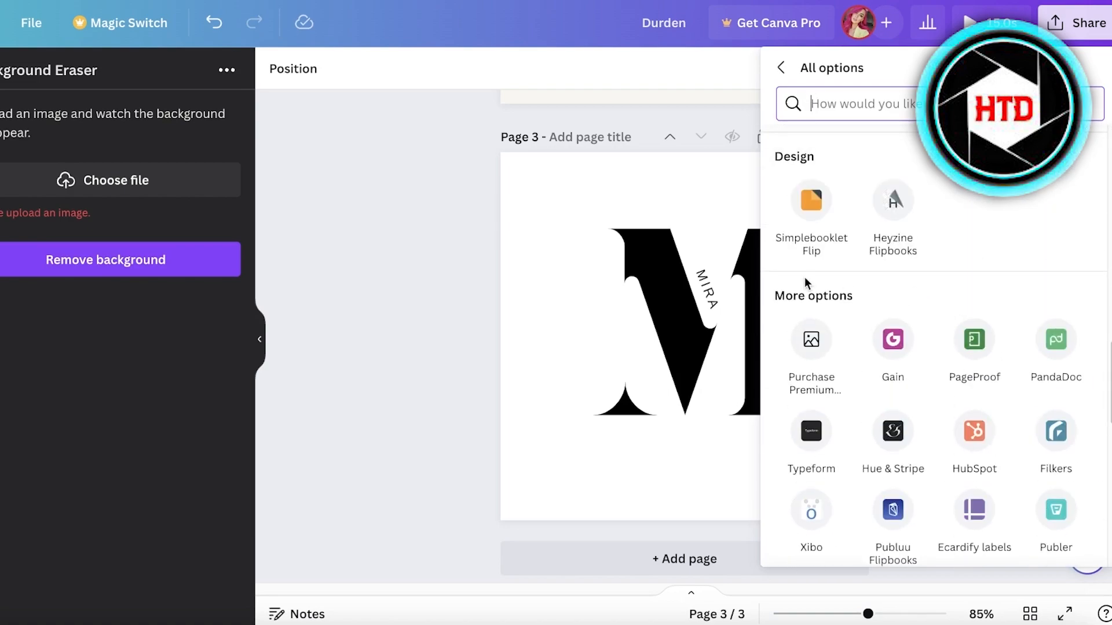
scroll(986, 313, "down", 7)
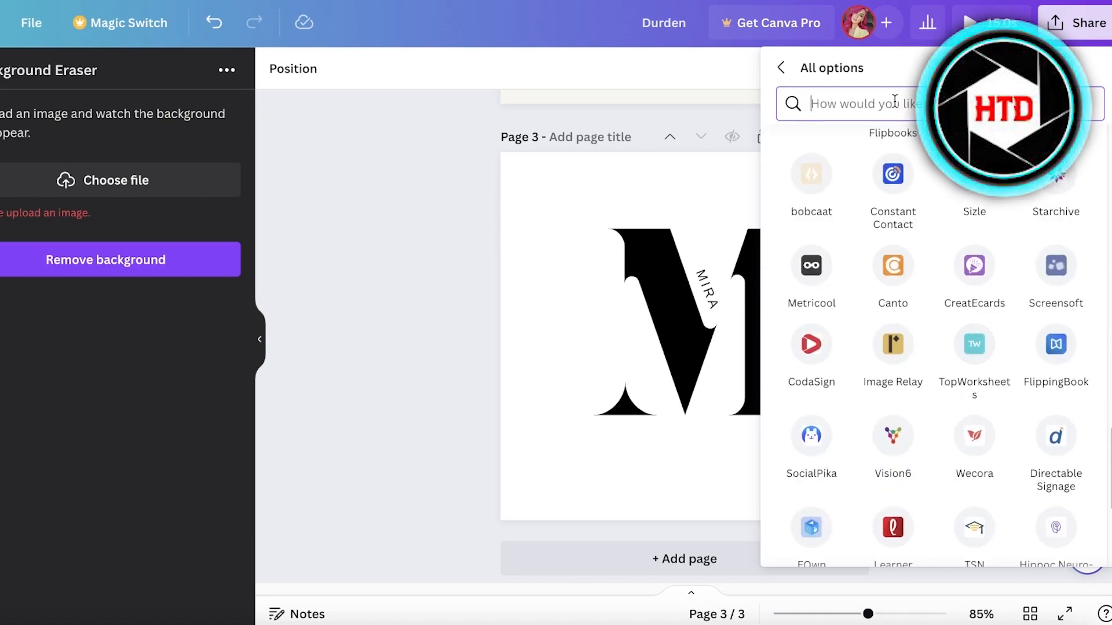
type("remove")
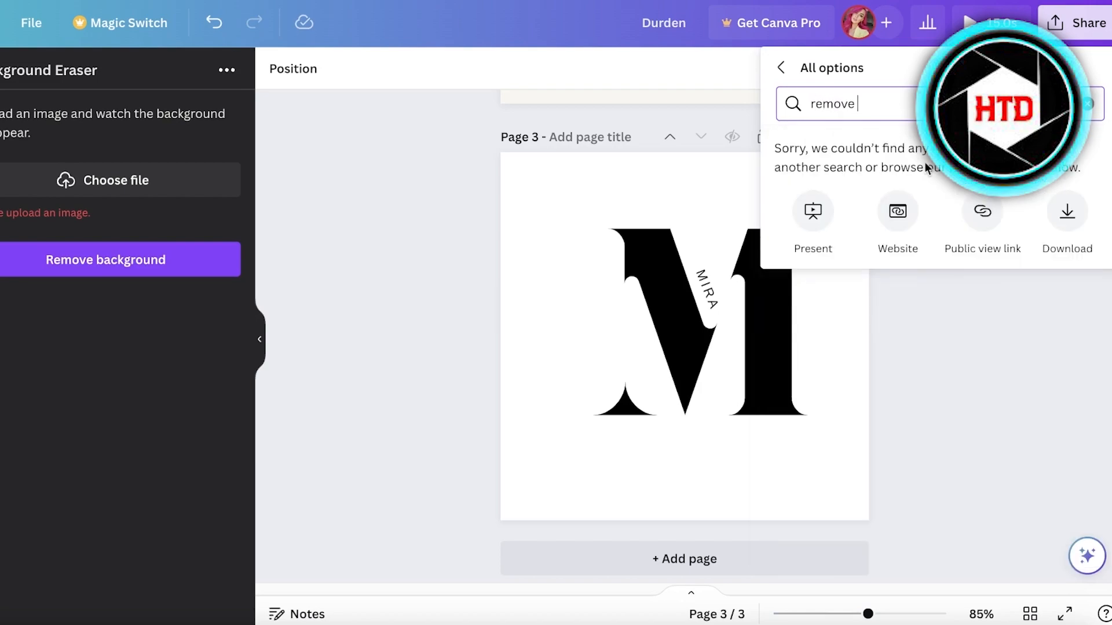
- Close the options list and the sharing panel without sharing
left_click(985, 337)
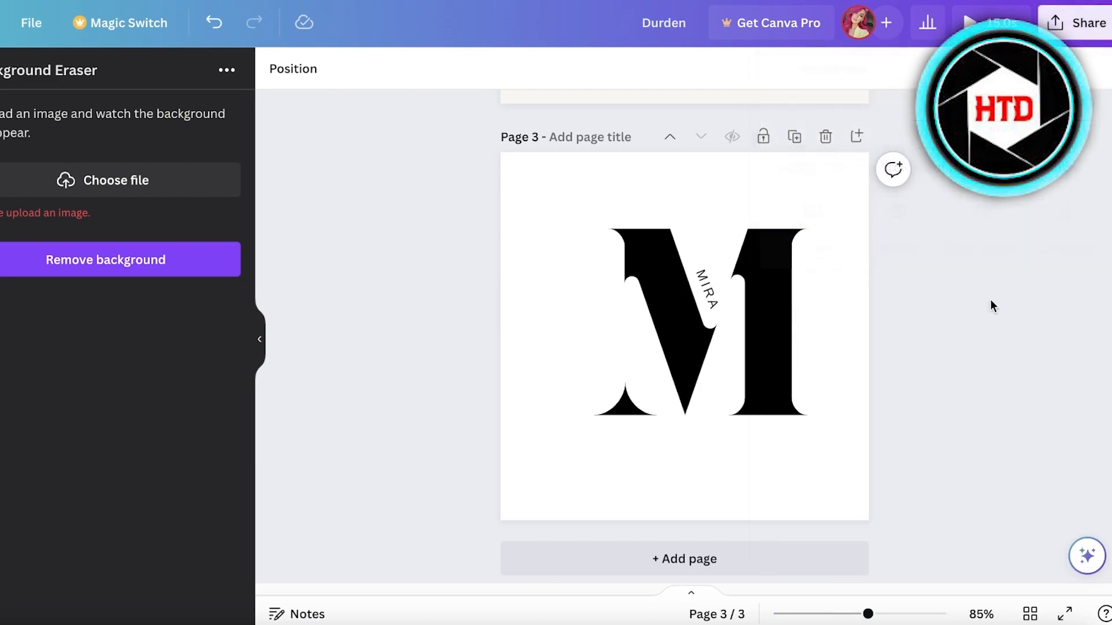
left_click(1076, 24)
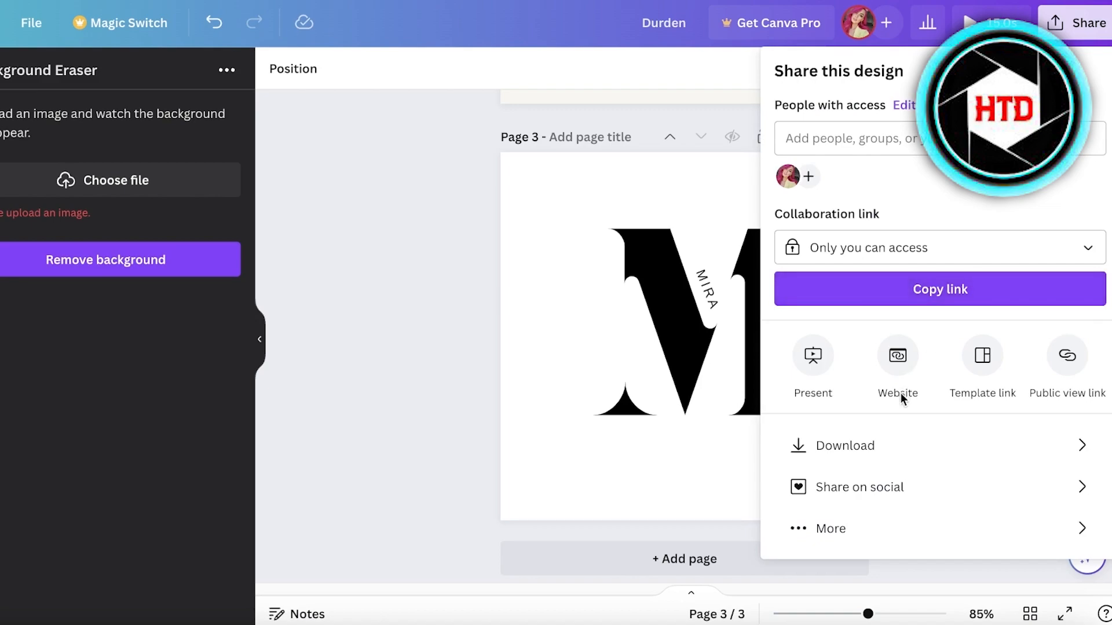
left_click(175, 180)
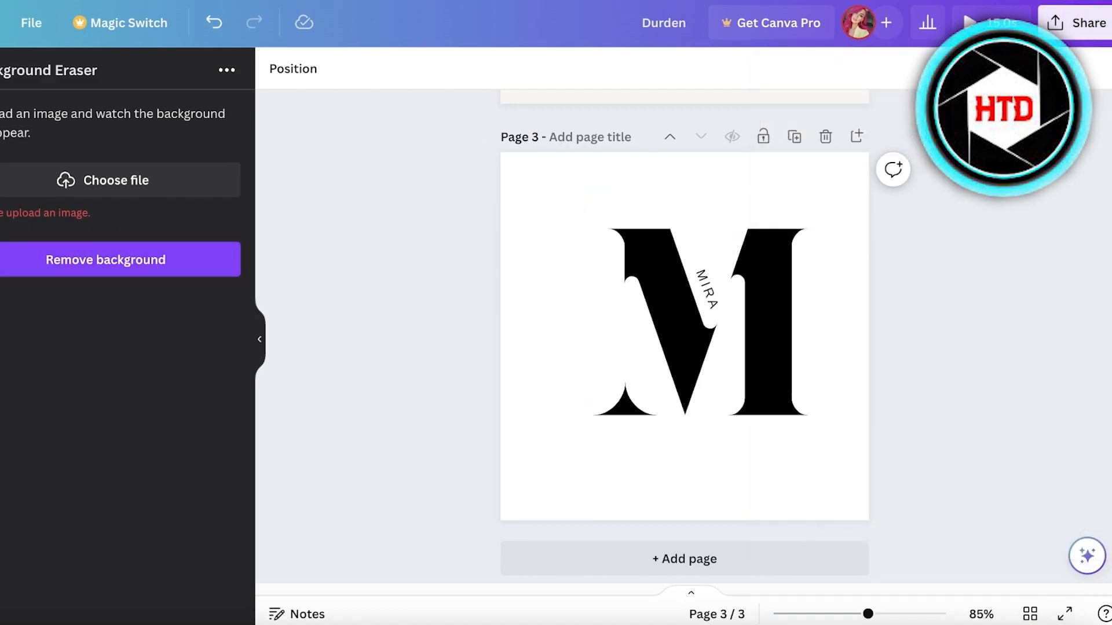